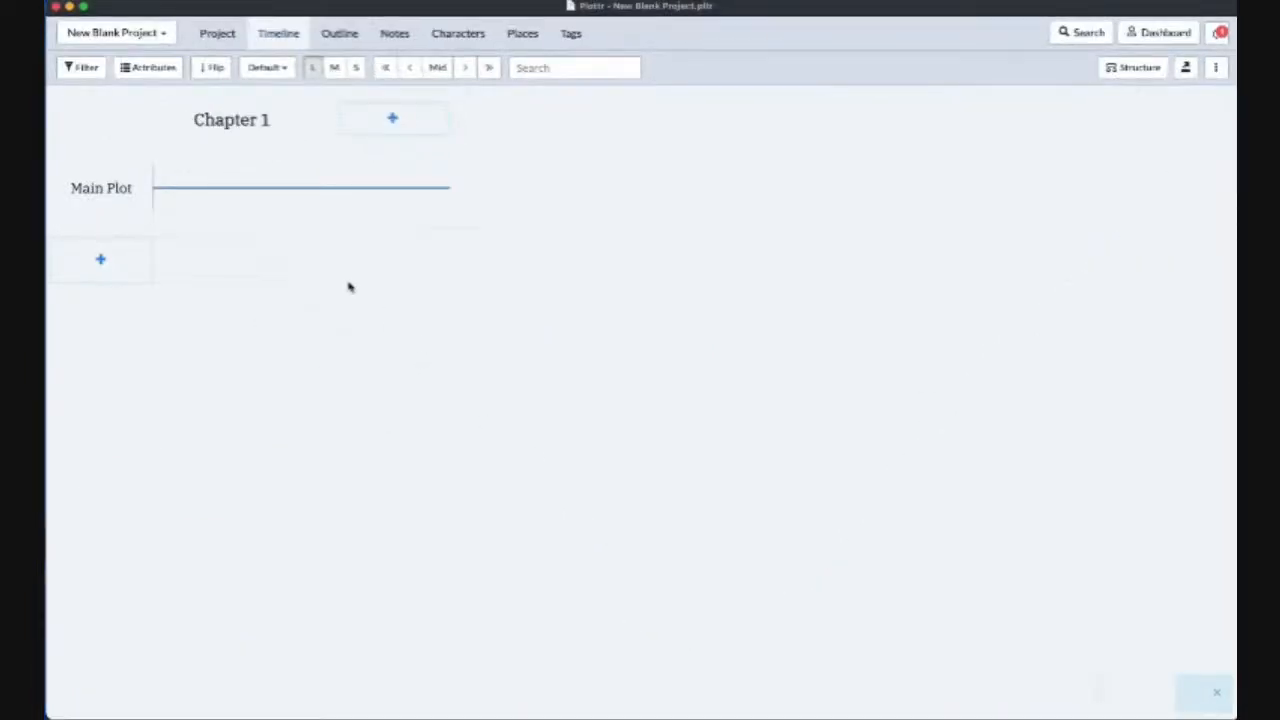
# Browse the templates available for a new plotline below Main Plot, closing the list without choosing one
pyautogui.moveTo(246, 114)
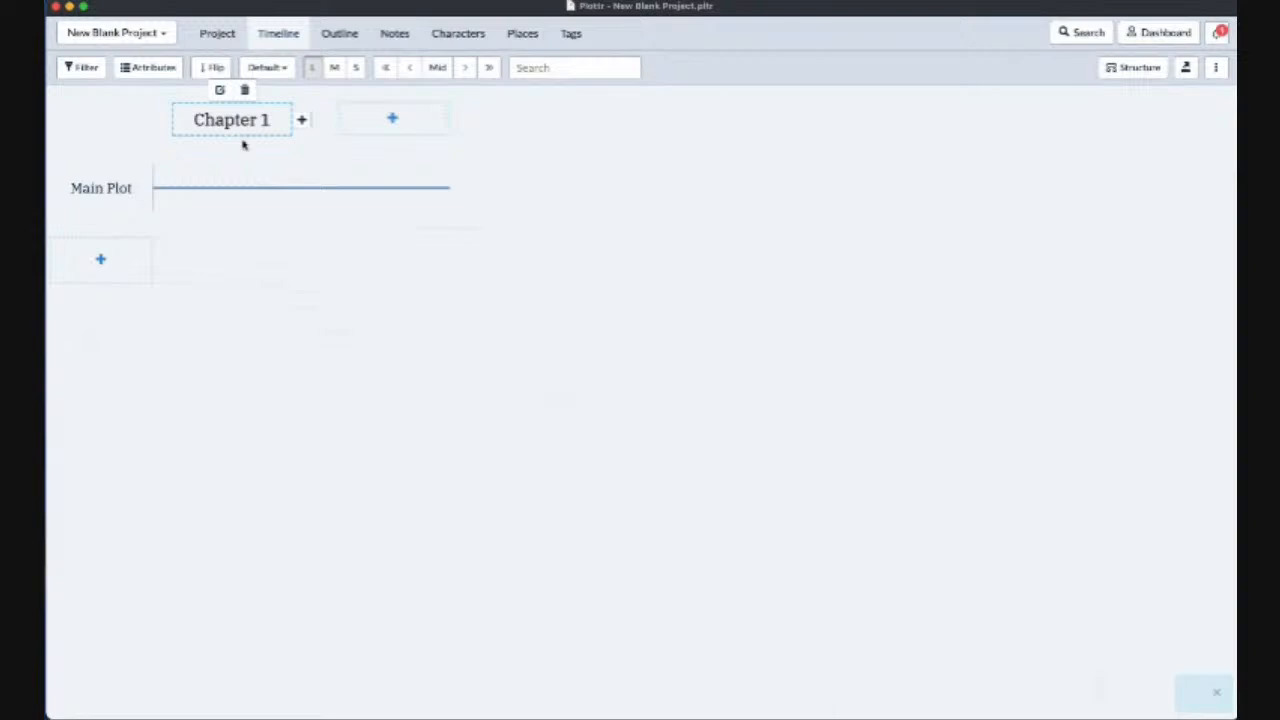
pyautogui.moveTo(123, 169)
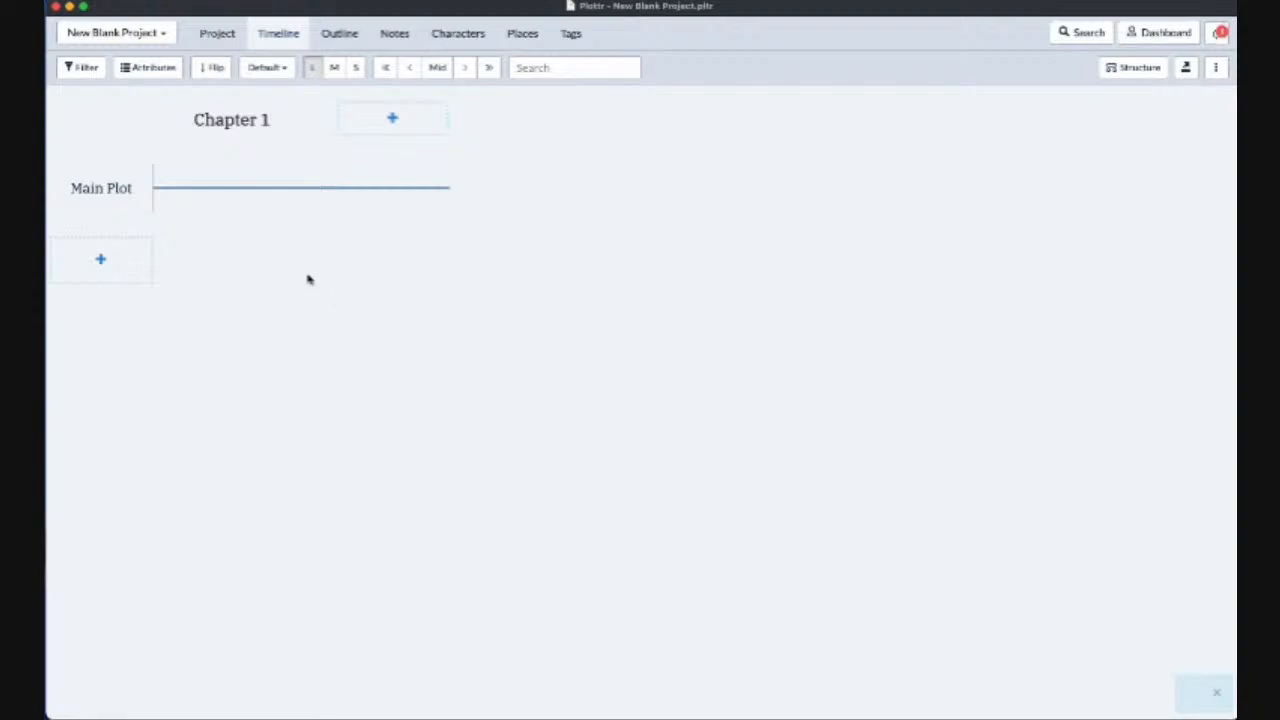
pyautogui.moveTo(145, 210)
pyautogui.moveTo(118, 245)
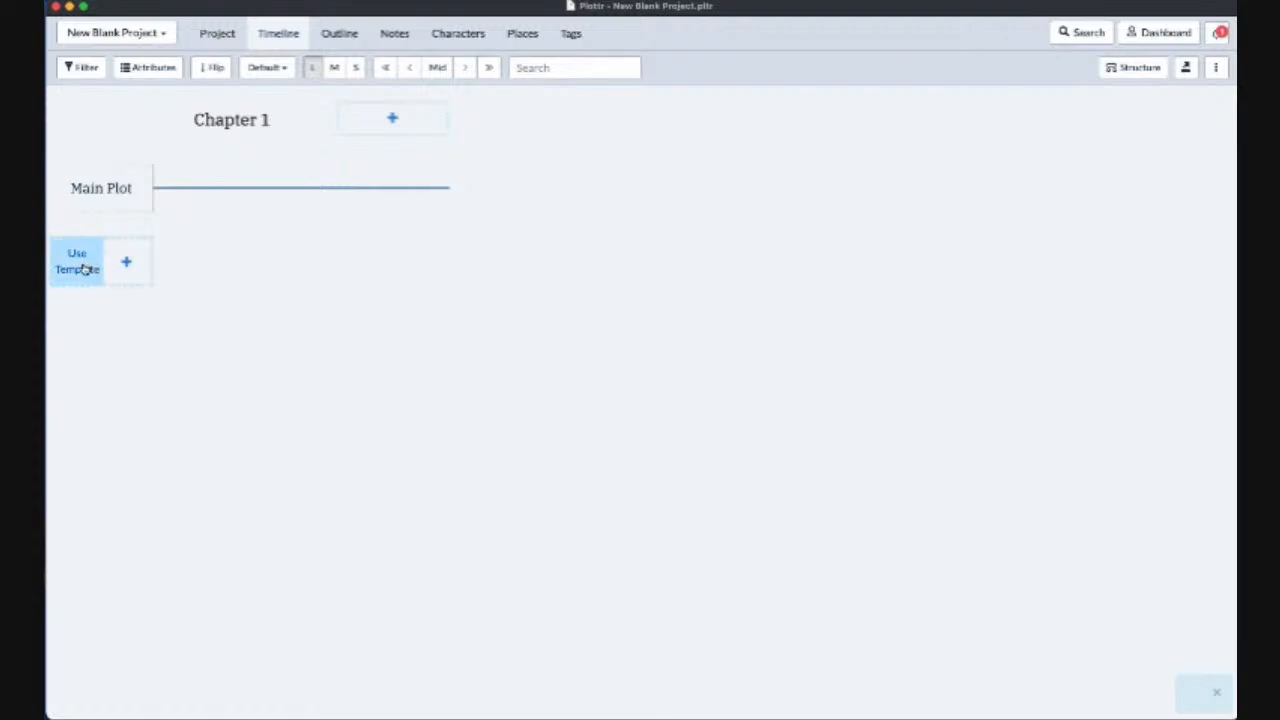
pyautogui.click(84, 270)
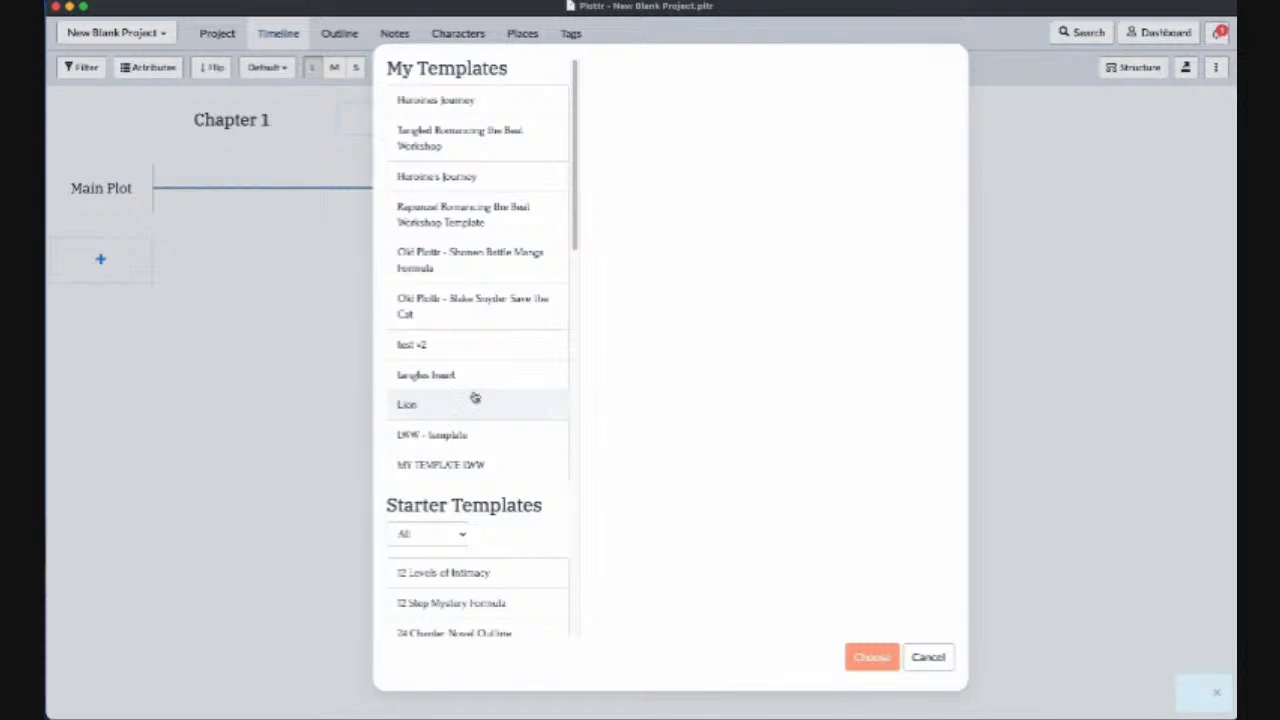
pyautogui.scroll(-5, 475, 398)
pyautogui.scroll(-7, 475, 395)
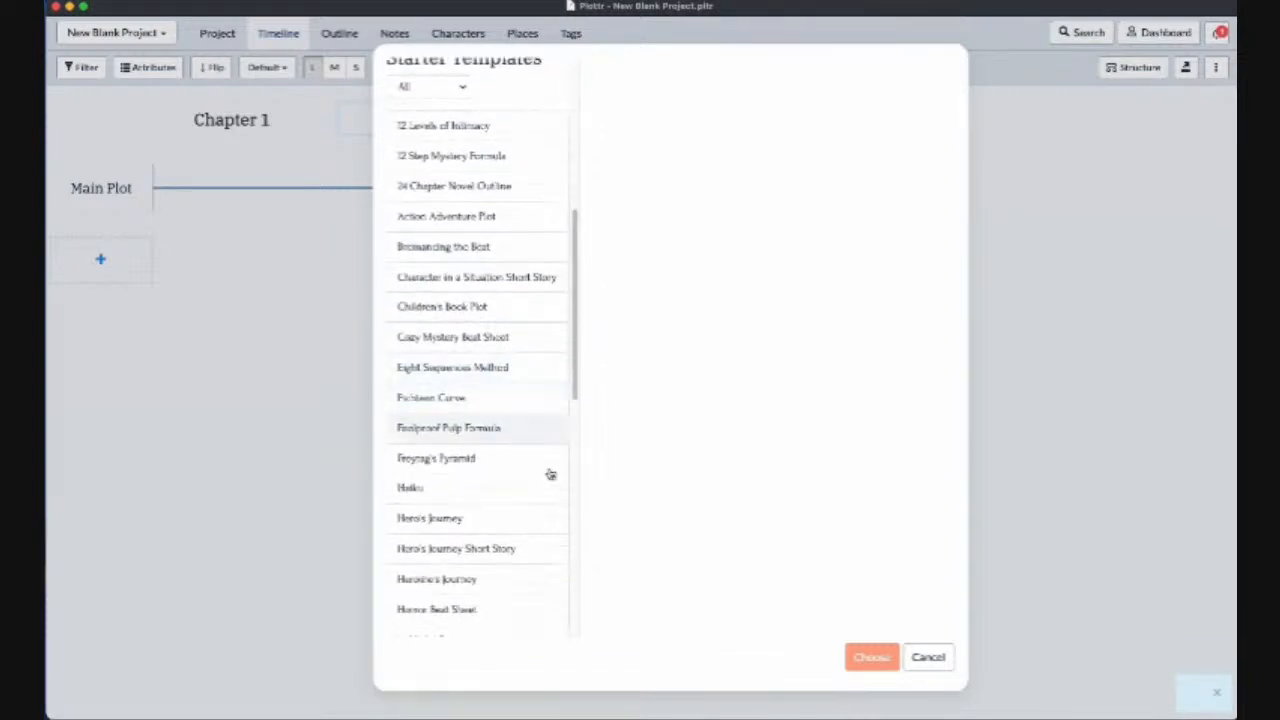
pyautogui.click(922, 658)
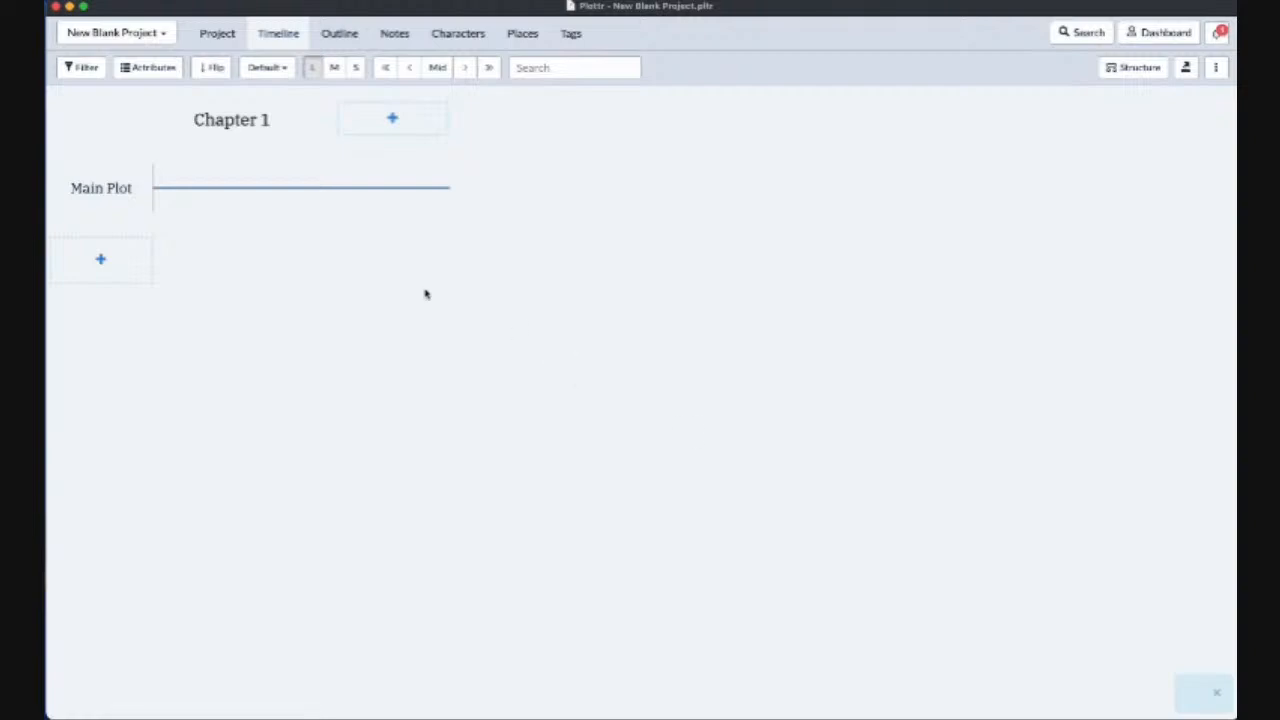
# Browse the templates available for starting a new book in the project, closing the list without choosing one
pyautogui.click(219, 36)
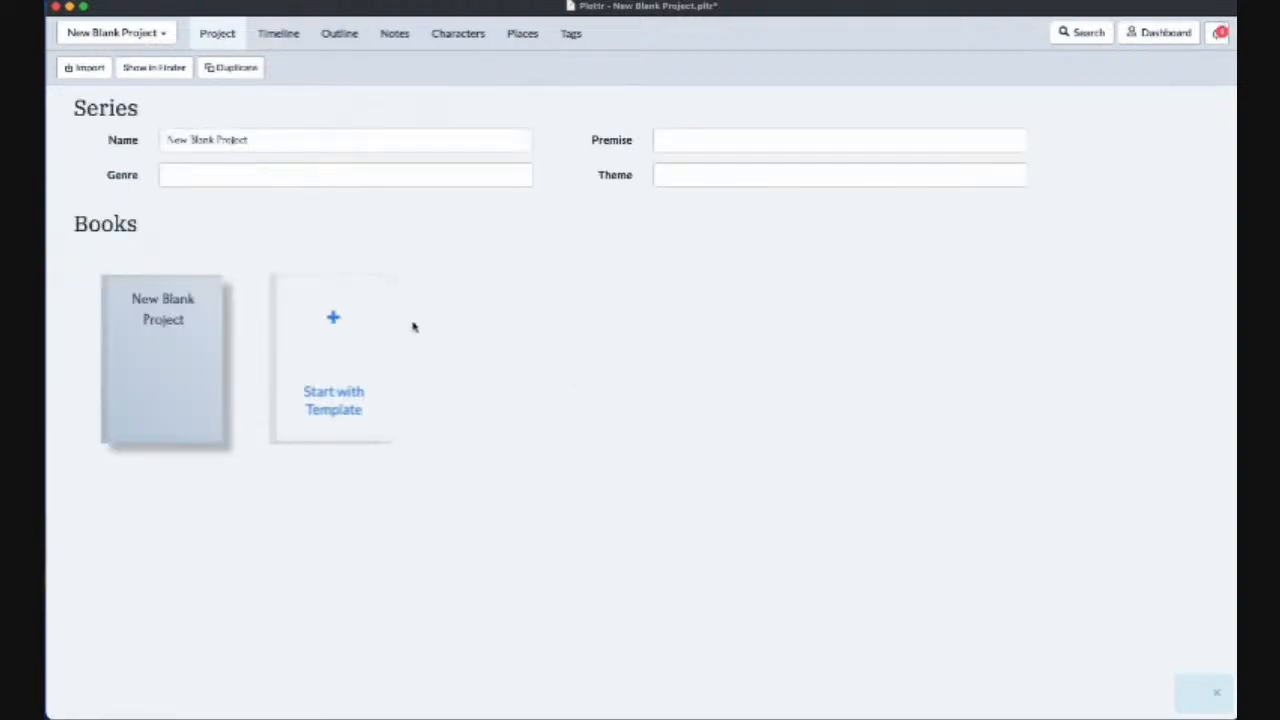
pyautogui.click(333, 409)
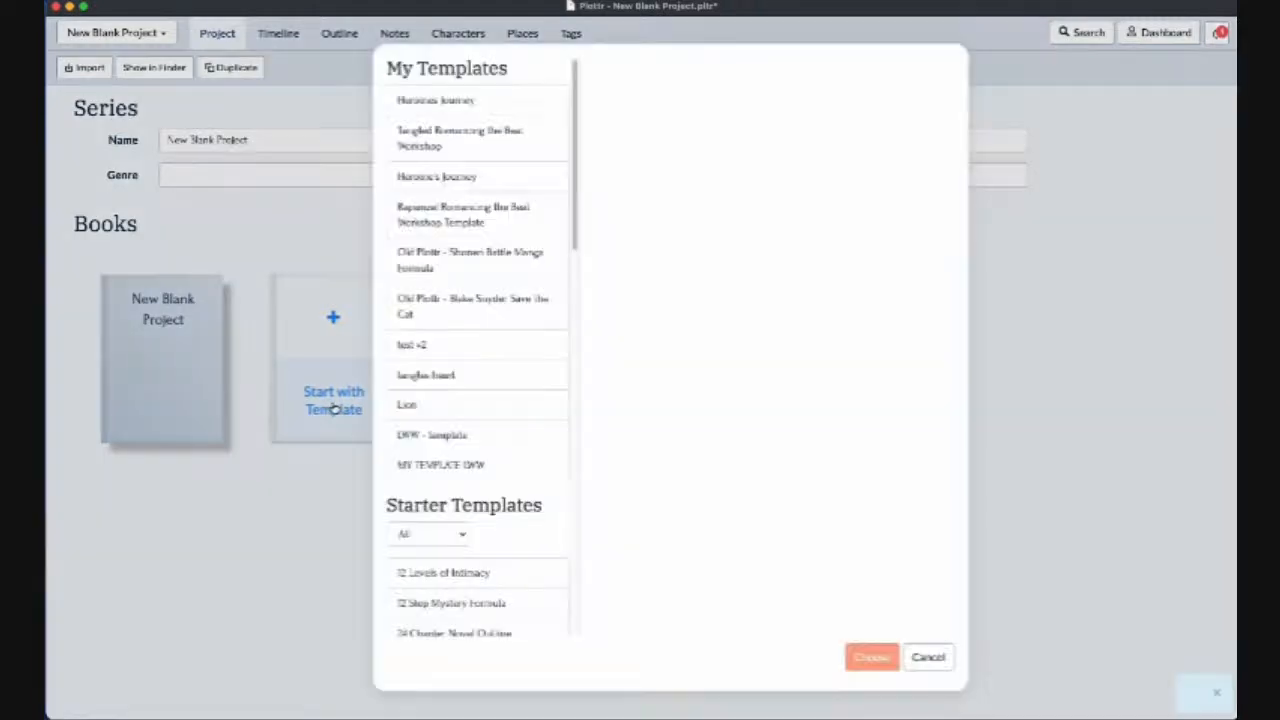
pyautogui.scroll(-1, 458, 462)
pyautogui.scroll(-5, 458, 462)
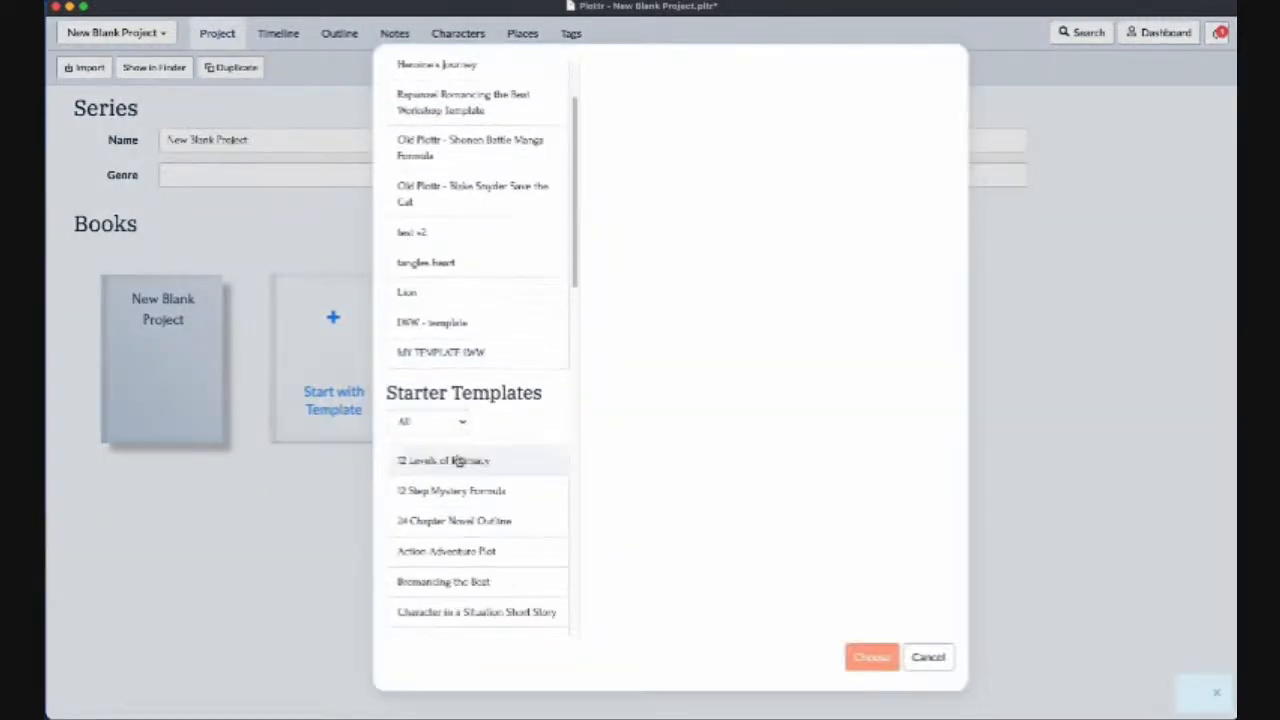
pyautogui.click(927, 664)
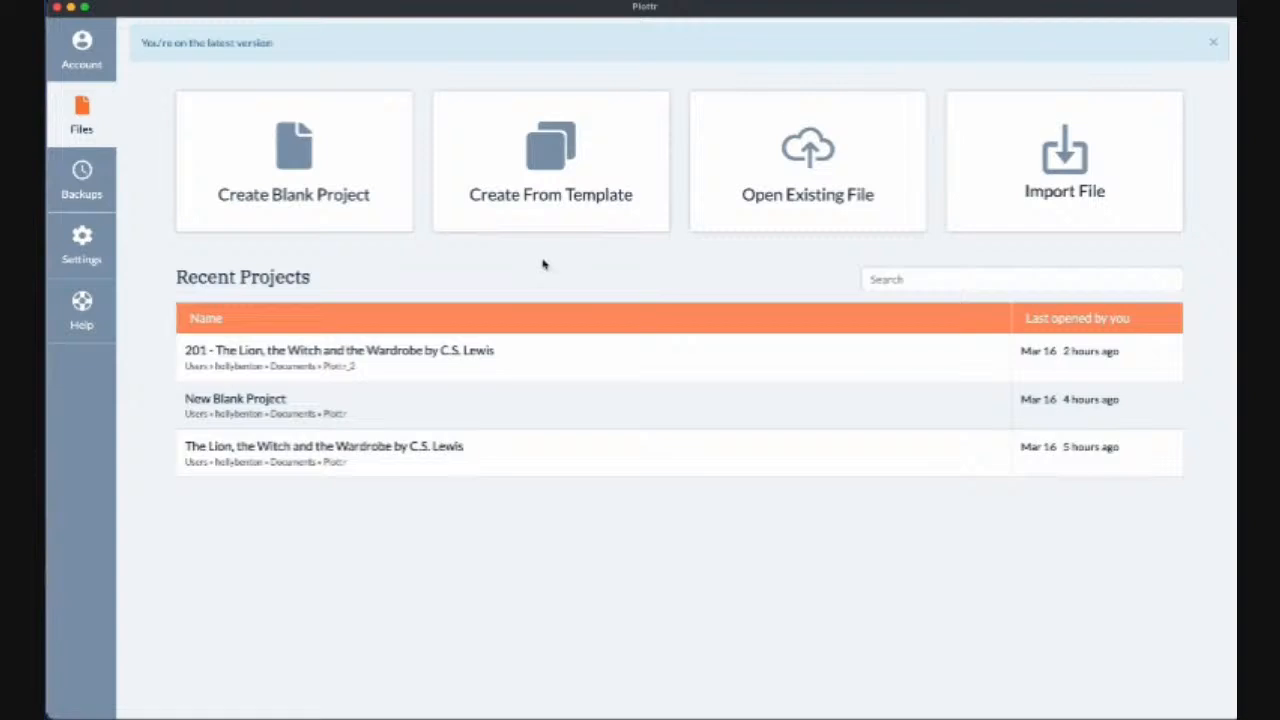
# Browse the personal, project and starter templates offered for creating a new project from a template
pyautogui.click(537, 199)
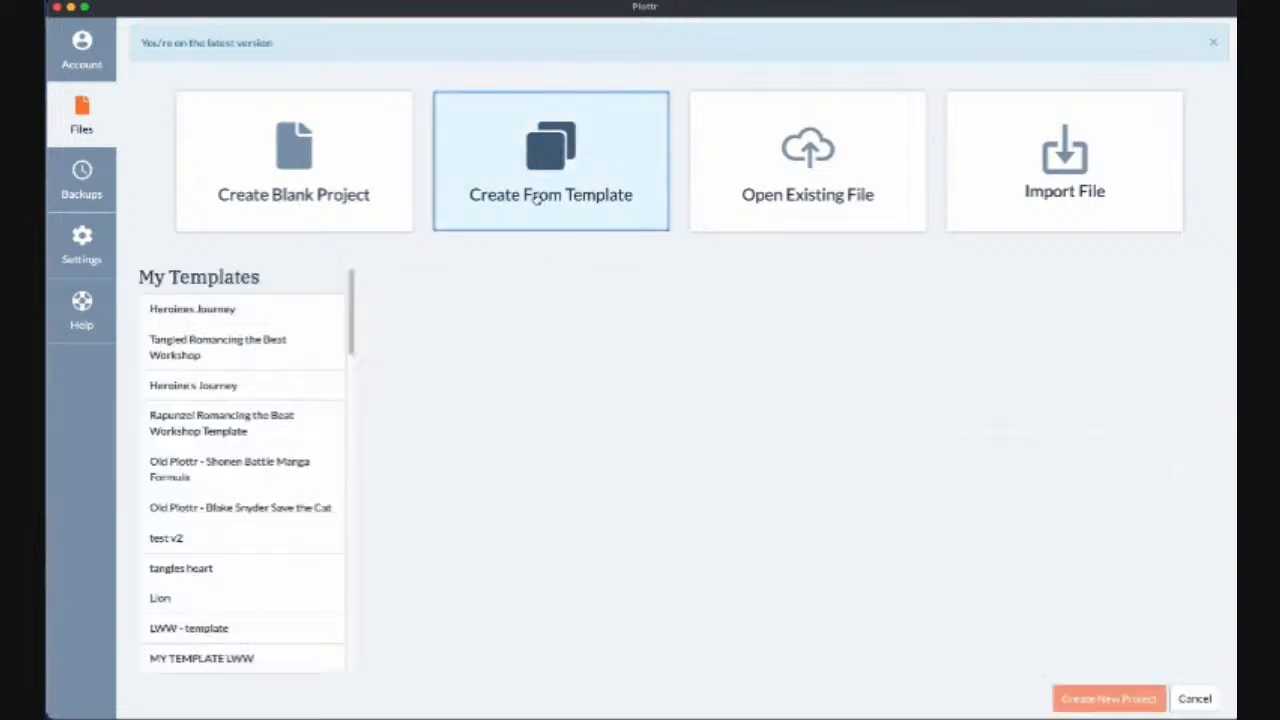
pyautogui.scroll(-3, 273, 440)
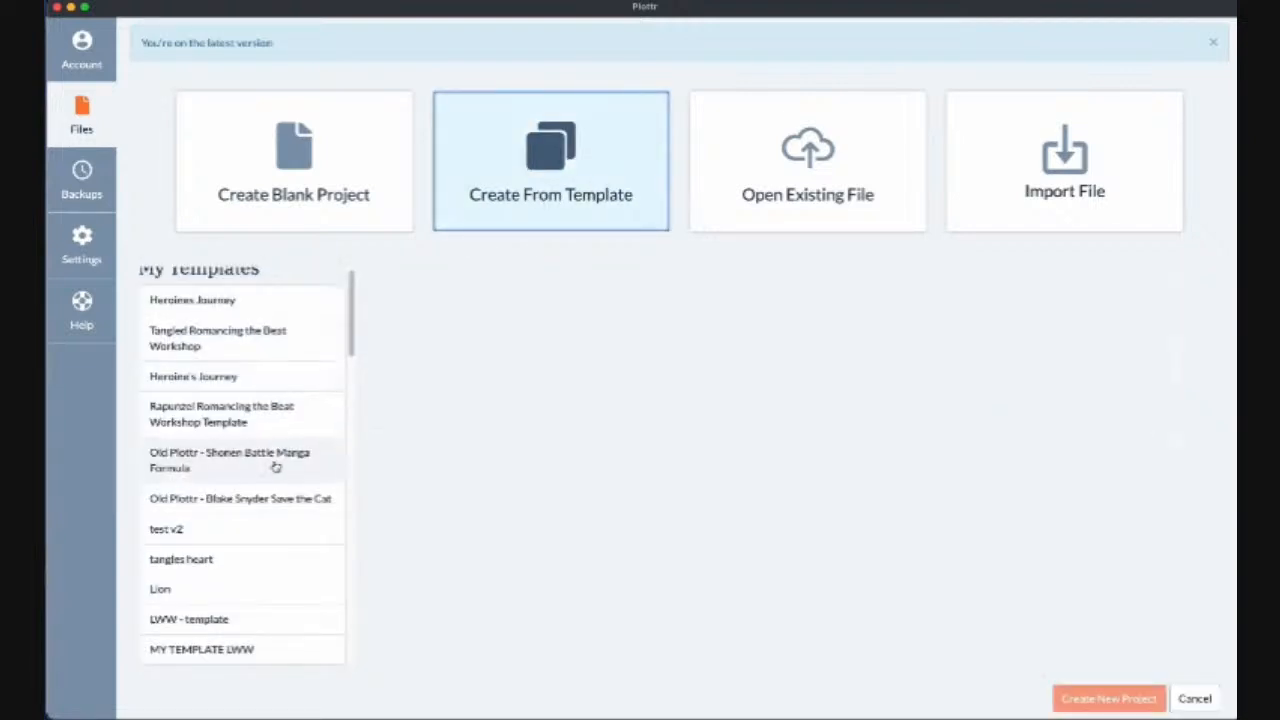
pyautogui.scroll(-3, 273, 483)
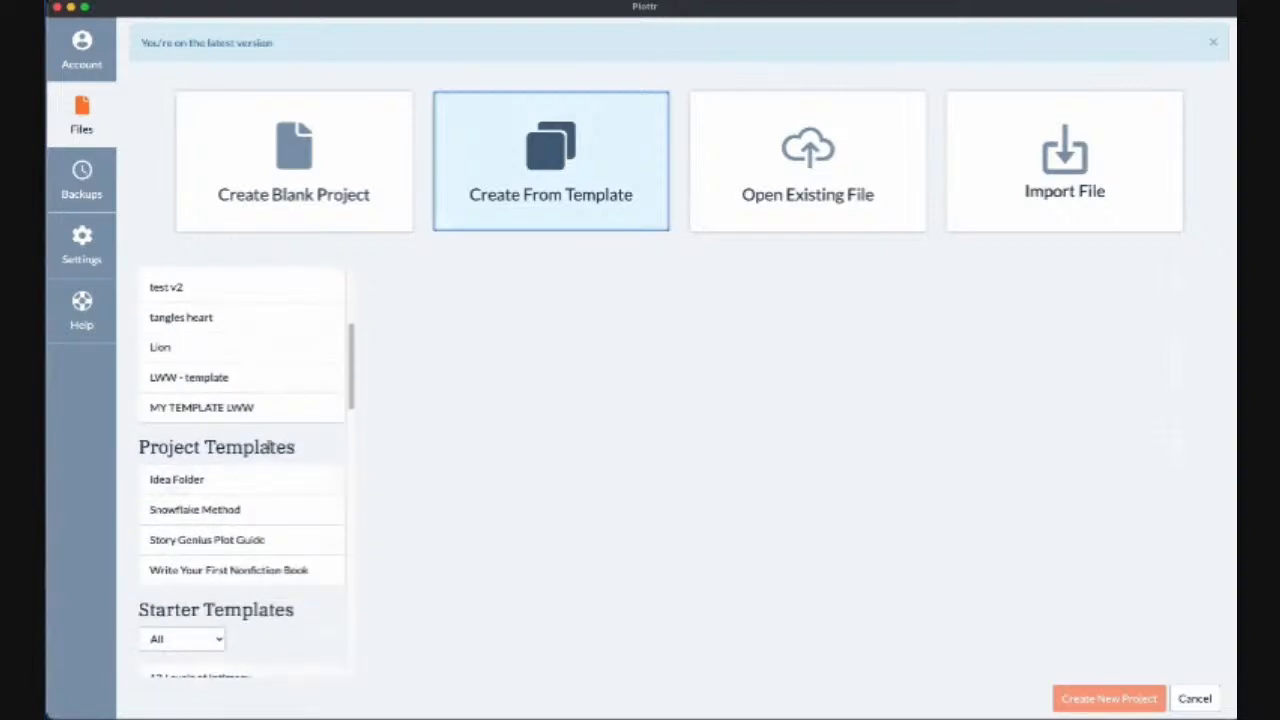
pyautogui.scroll(-2, 268, 447)
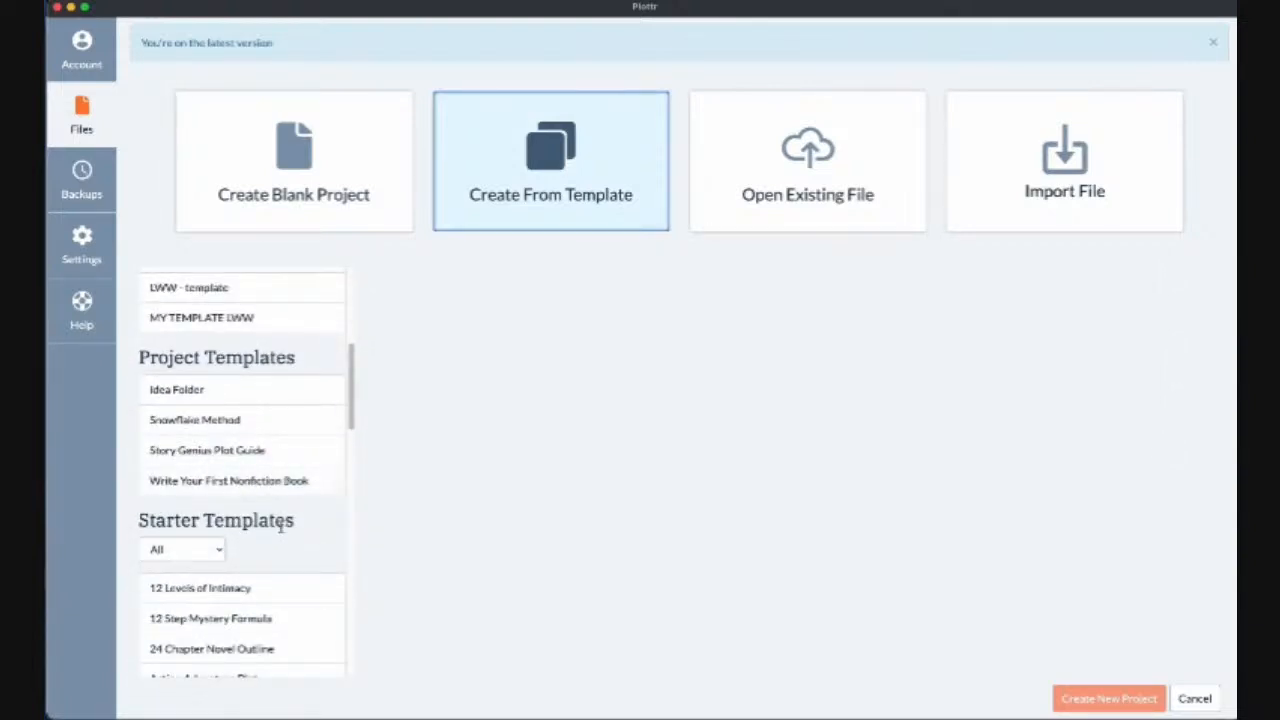
pyautogui.scroll(-2, 270, 528)
pyautogui.scroll(-3, 268, 532)
pyautogui.scroll(-1, 265, 532)
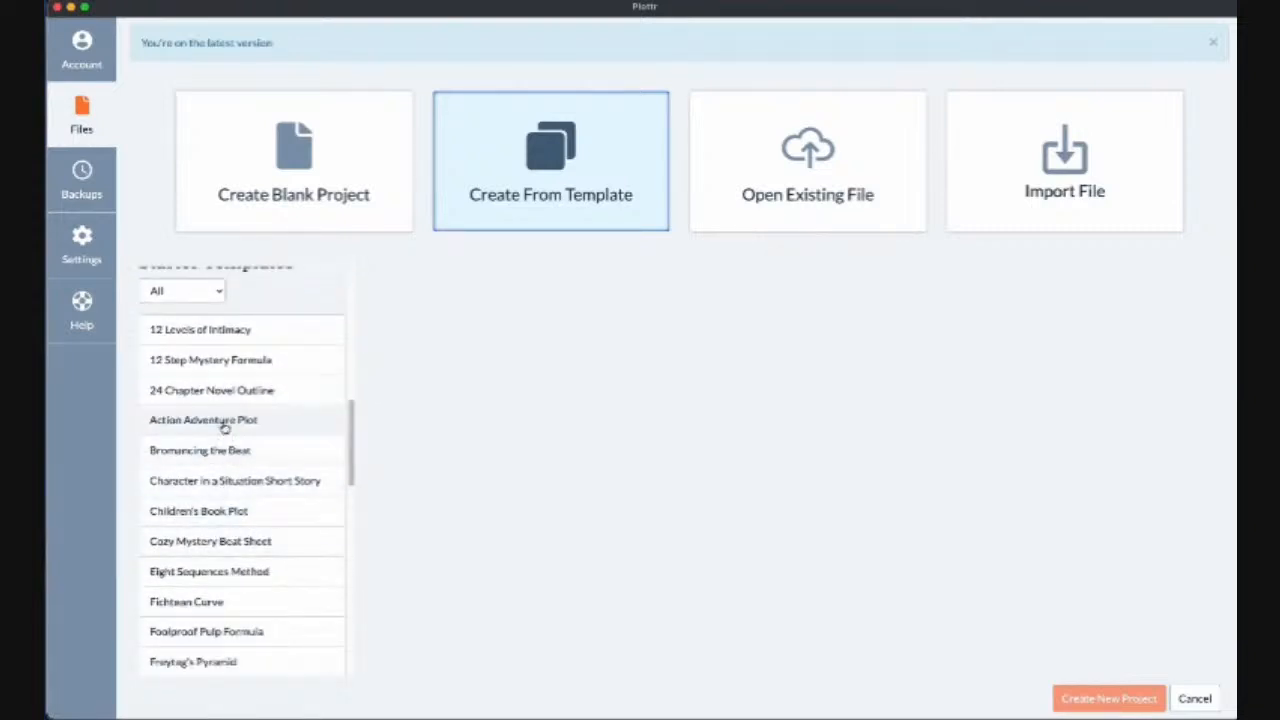
# Preview the Action Adventure Plot and Snowflake Method templates, and leave without creating a project
pyautogui.click(225, 427)
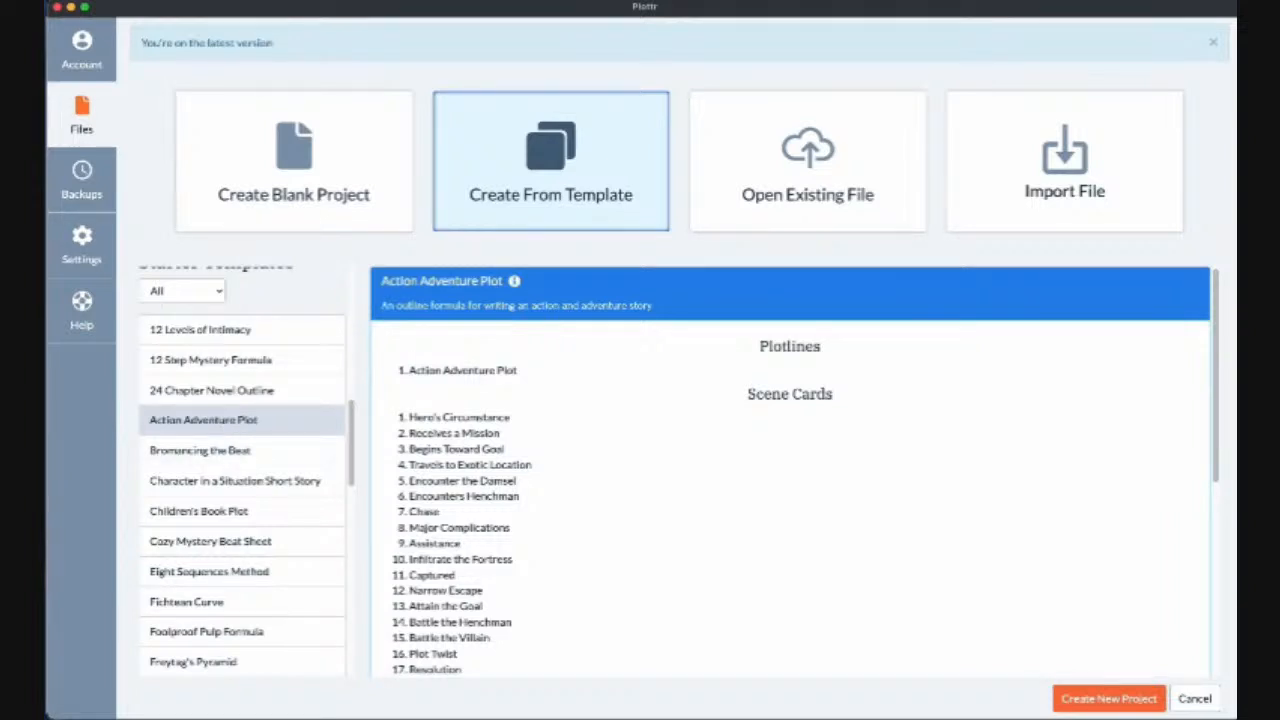
pyautogui.scroll(2, 215, 420)
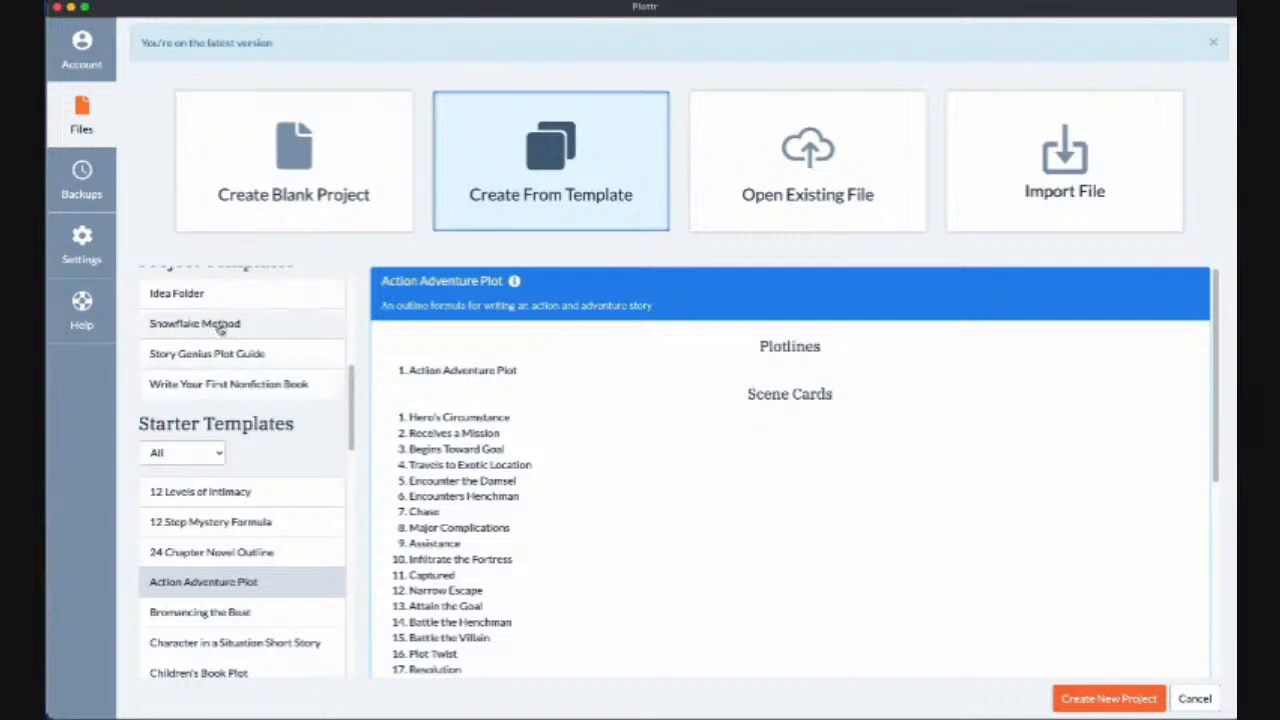
pyautogui.click(219, 327)
pyautogui.scroll(1, 230, 345)
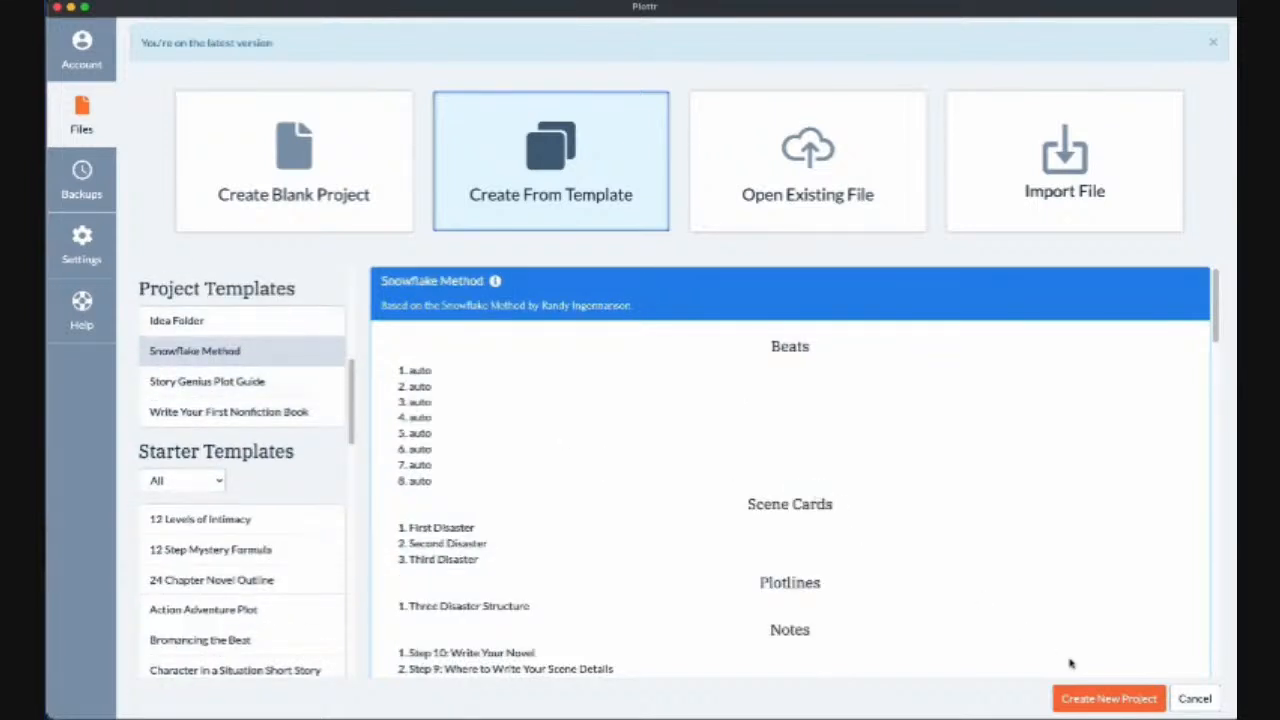
pyautogui.click(1192, 699)
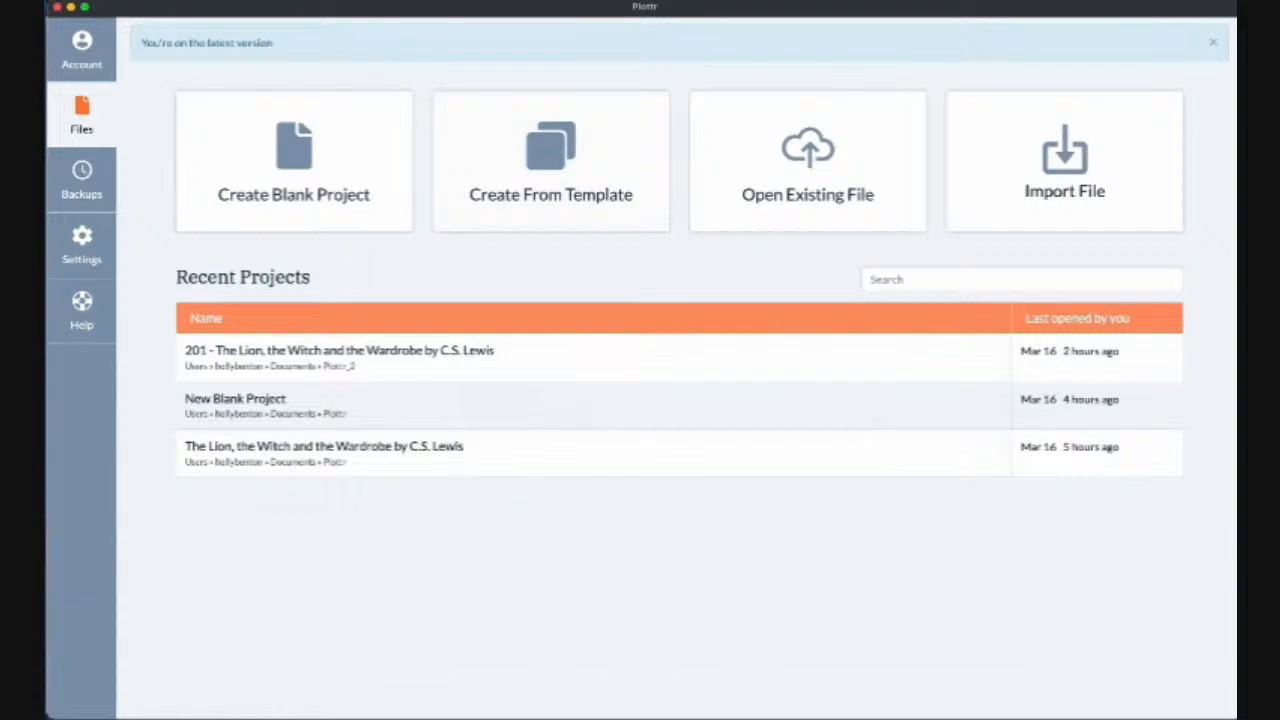
# Switch to the web browser to view the downloadable story demos on the Plottr Demos page
pyautogui.click(686, 717)
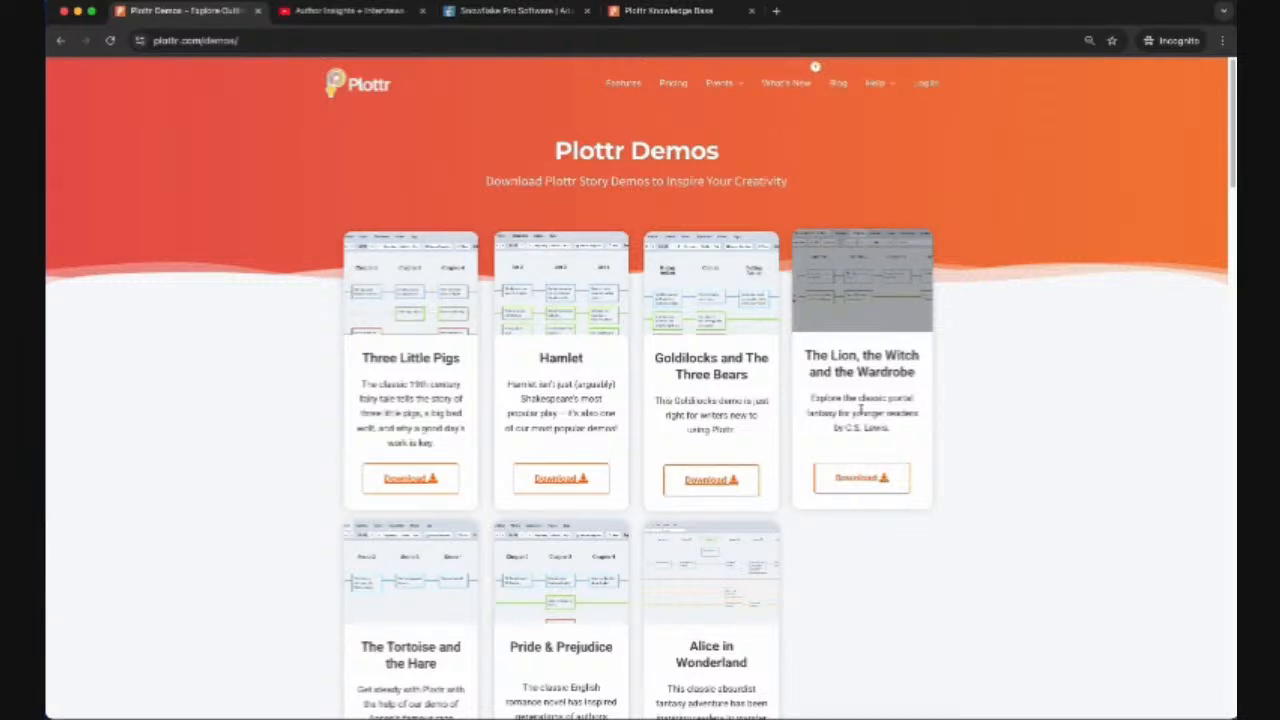
pyautogui.hotkey('ctrl', 'Tab')
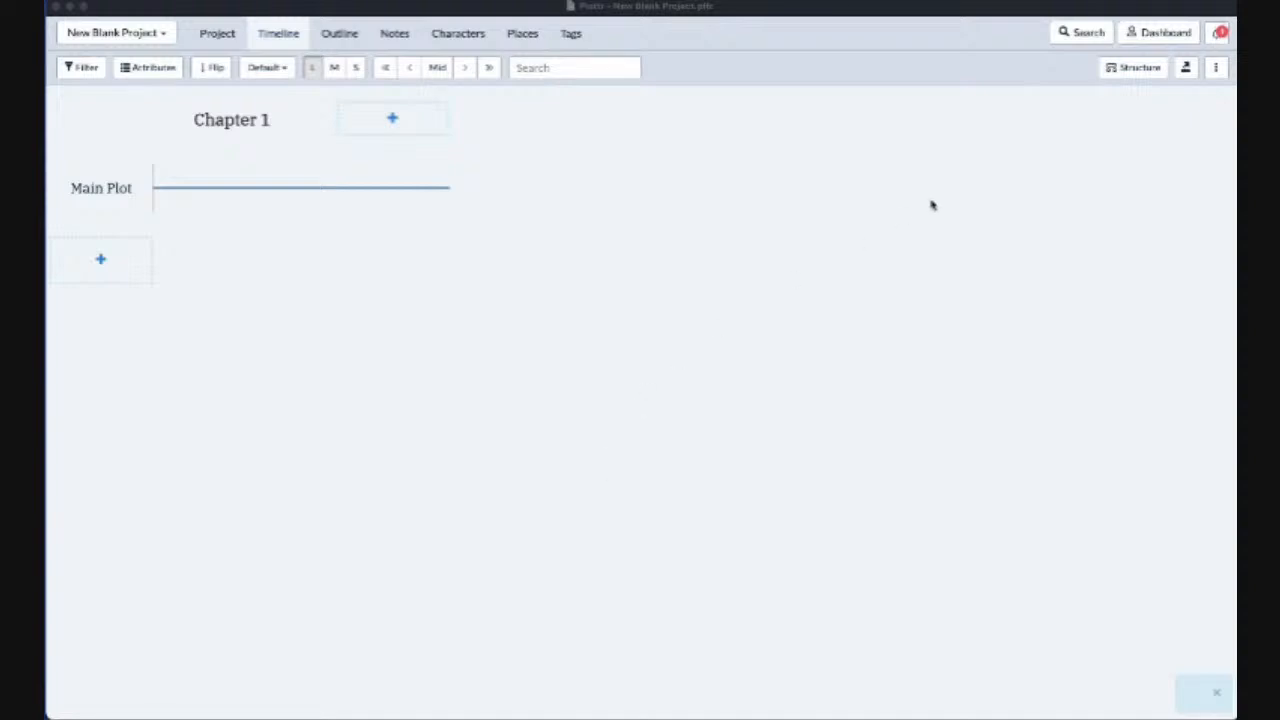
# Set the blank project's timeline structure to three levels: Act, Chapter and Scene
pyautogui.click(1124, 74)
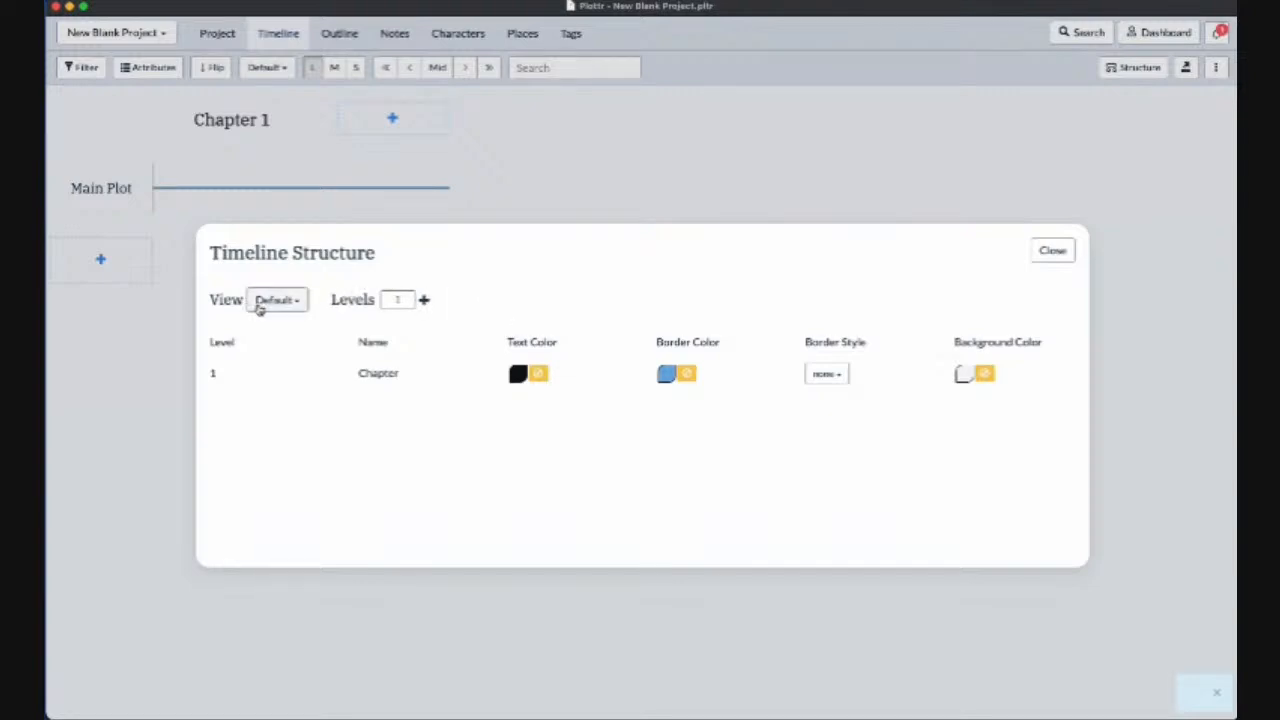
pyautogui.click(424, 300)
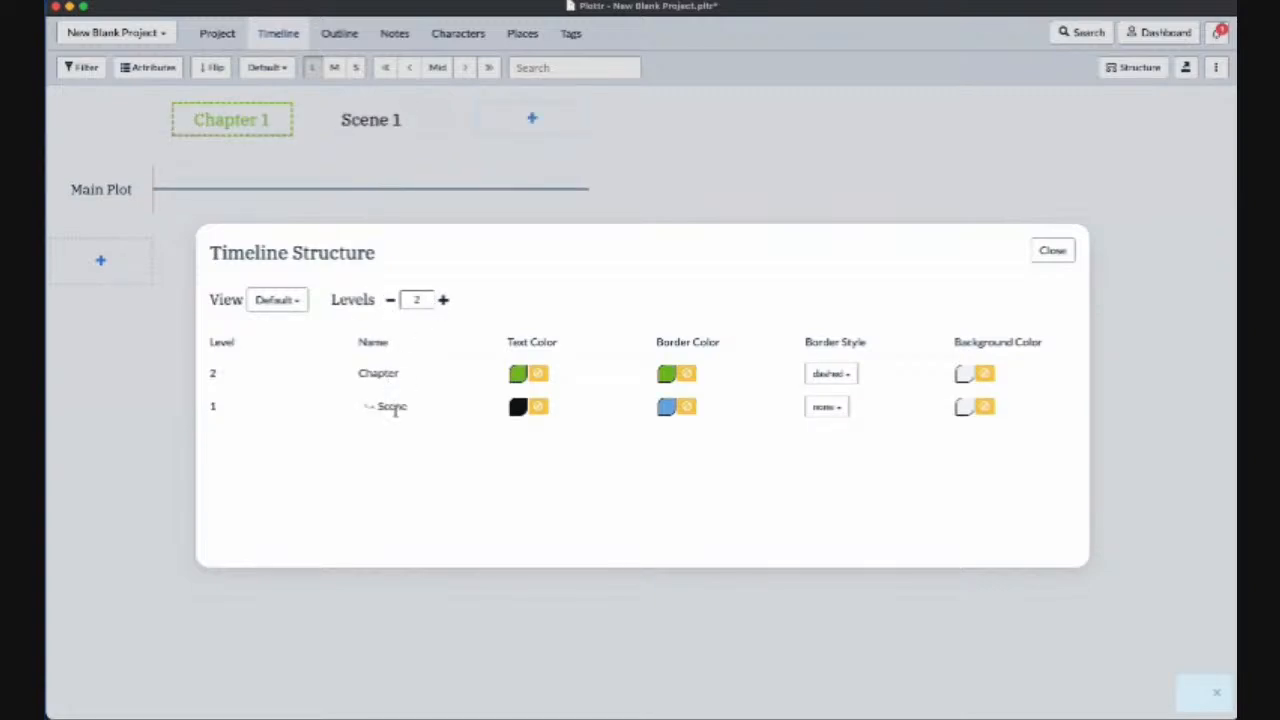
pyautogui.click(444, 300)
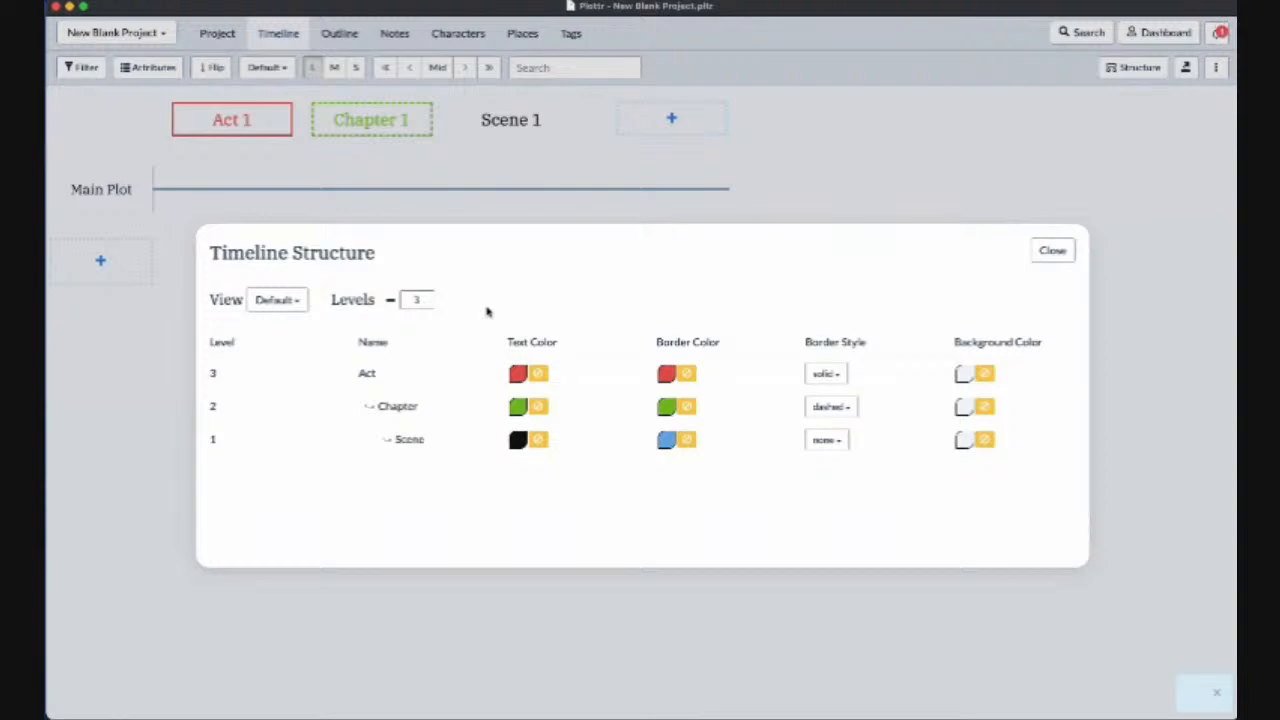
pyautogui.moveTo(558, 343); pyautogui.dragTo(510, 342)
pyautogui.moveTo(720, 345); pyautogui.dragTo(656, 343)
pyautogui.moveTo(868, 344); pyautogui.dragTo(817, 345)
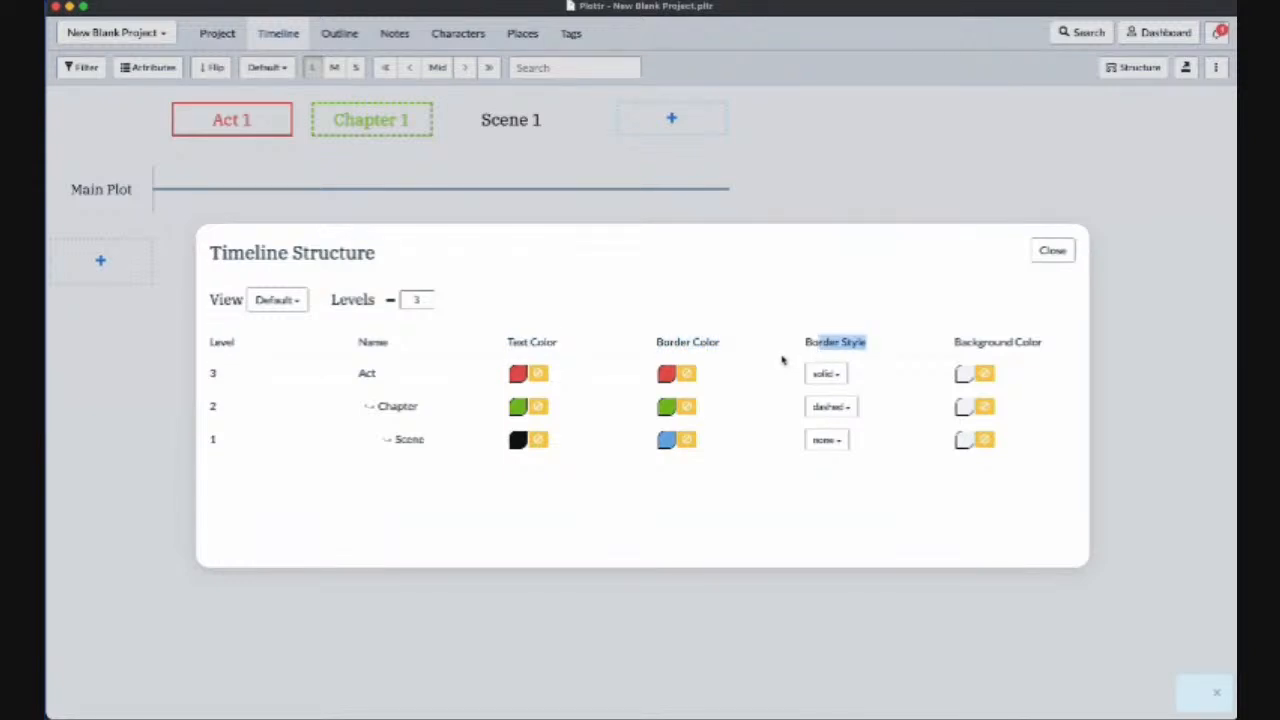
pyautogui.click(1054, 254)
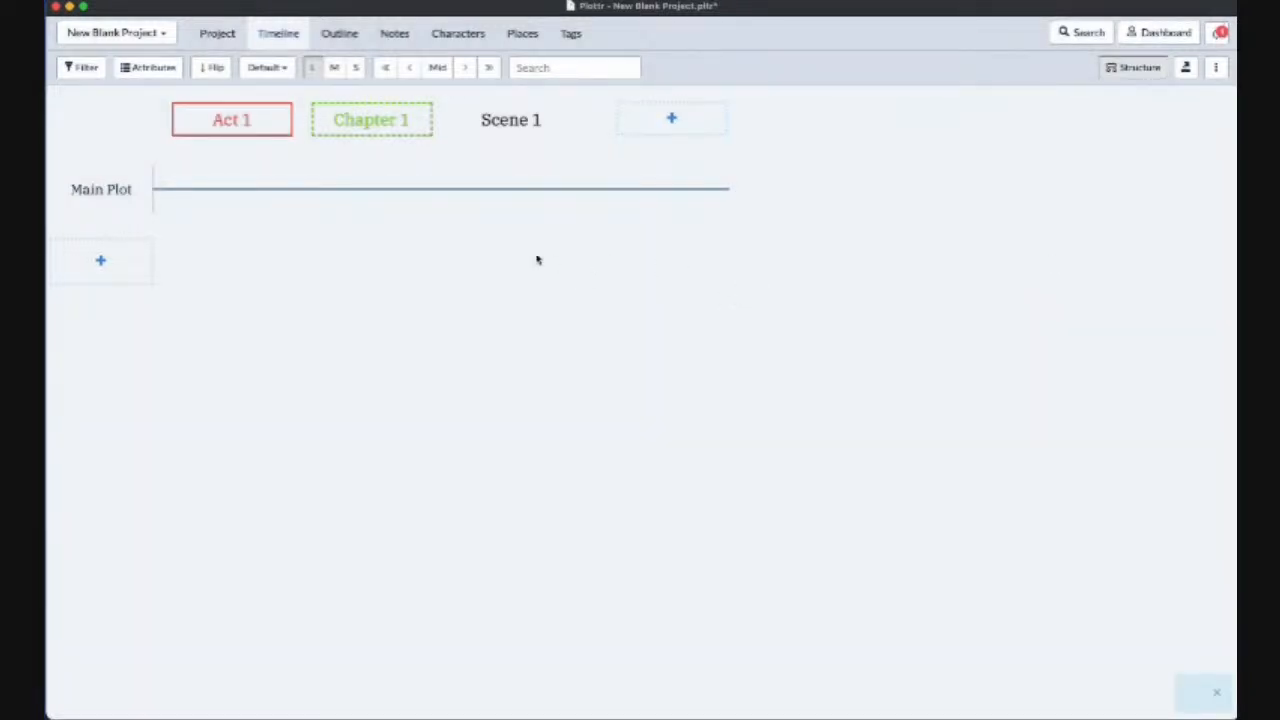
# Add Act 2 after Act 1, Chapter 2 after Chapter 1, and a second scene under Chapter 1
pyautogui.moveTo(245, 118)
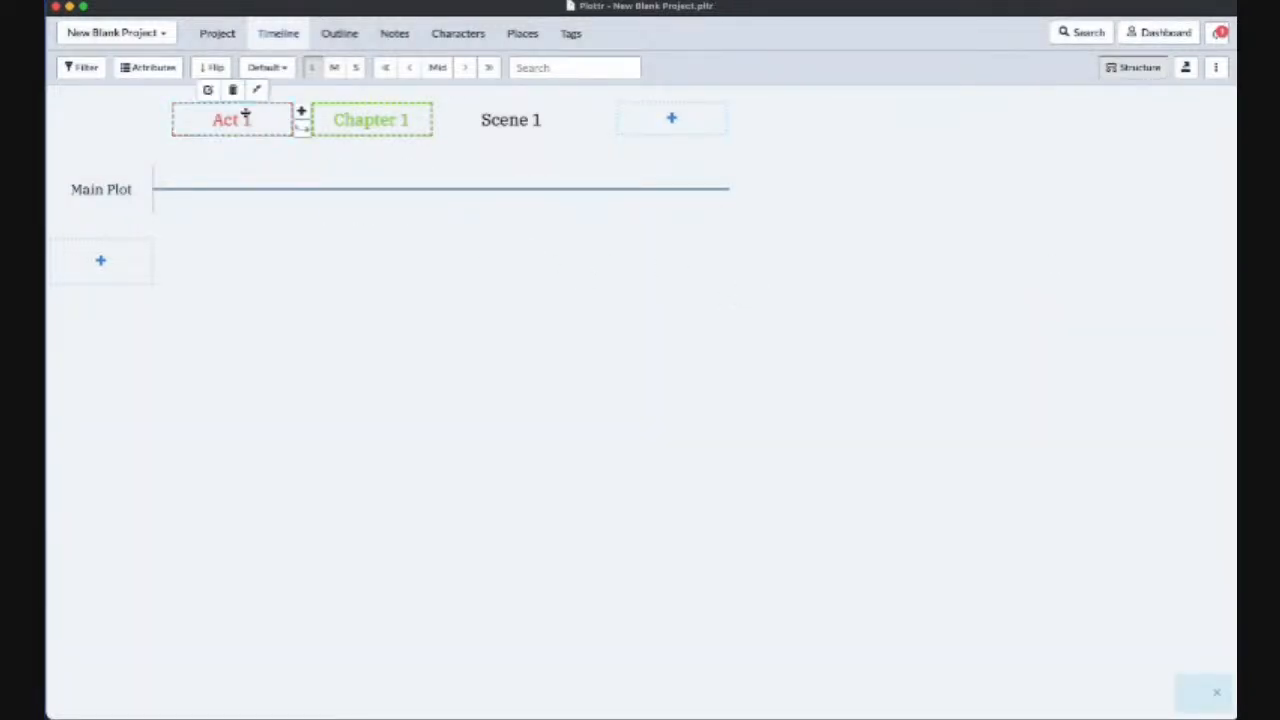
pyautogui.click(301, 112)
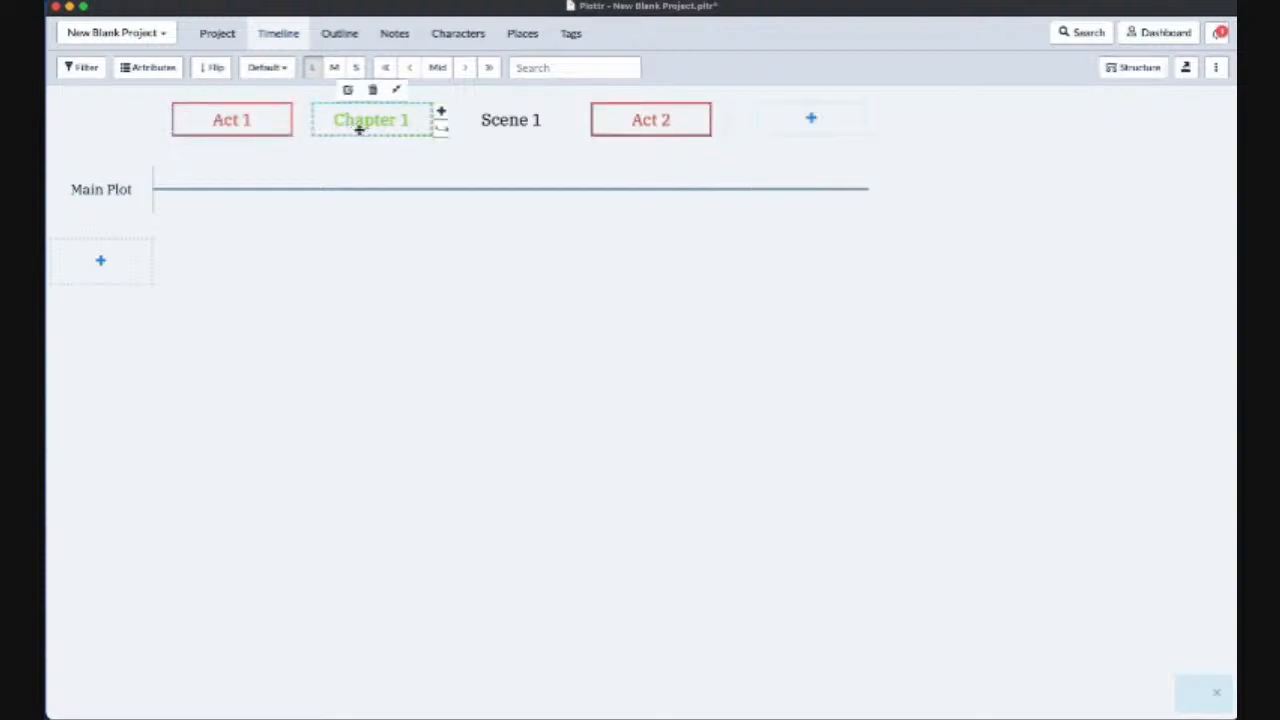
pyautogui.click(441, 112)
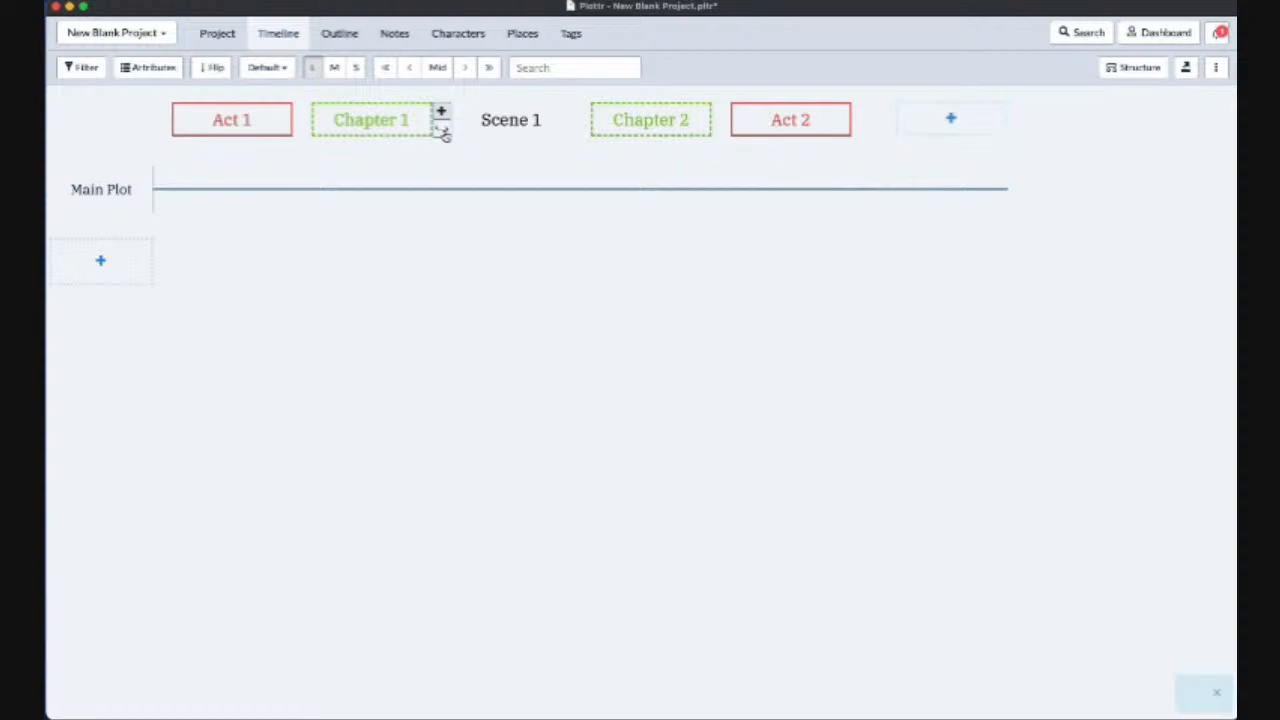
pyautogui.click(442, 131)
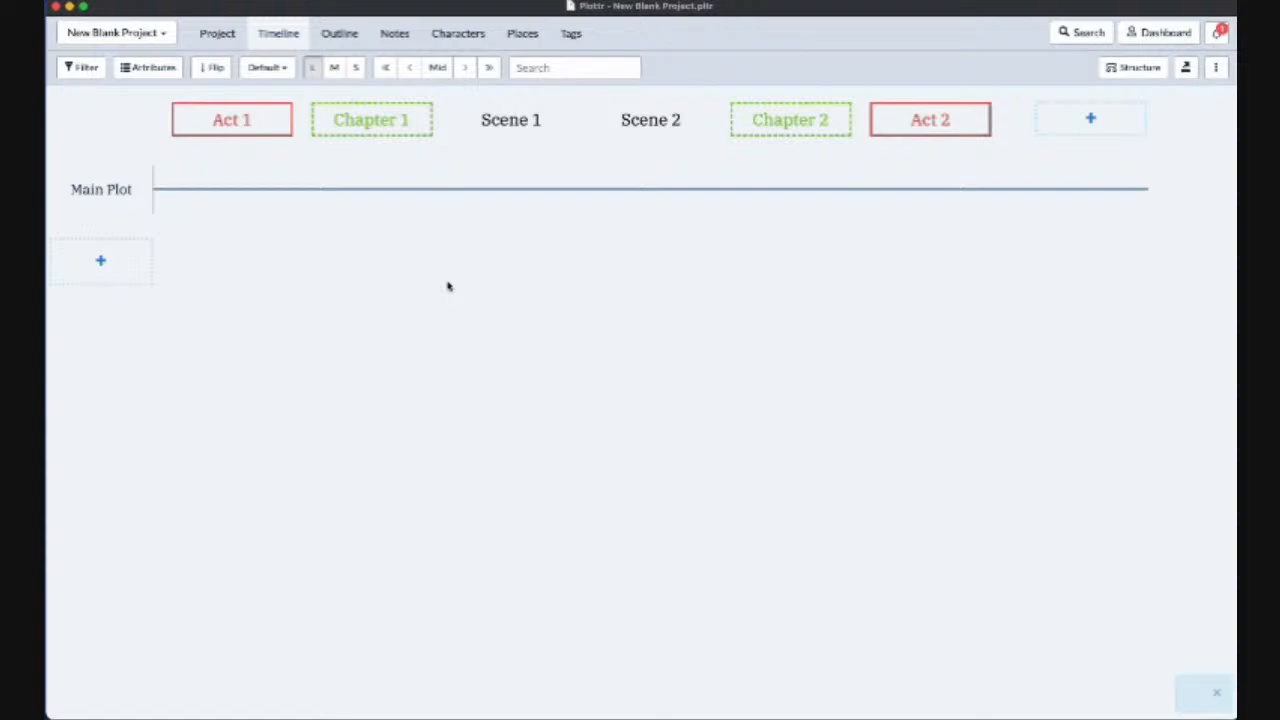
# Open The Lion, the Witch and the Wardrobe project and duplicate its book
pyautogui.click(68, 7)
pyautogui.click(177, 318)
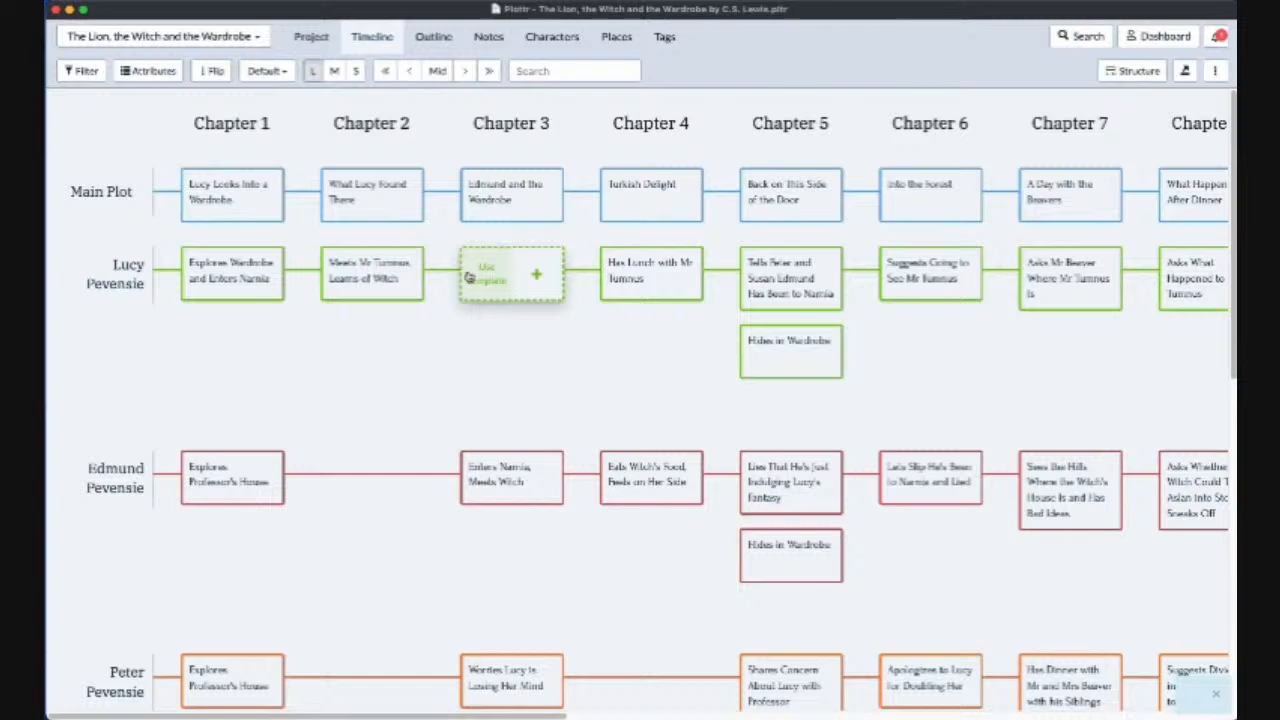
pyautogui.click(313, 44)
pyautogui.moveTo(214, 252)
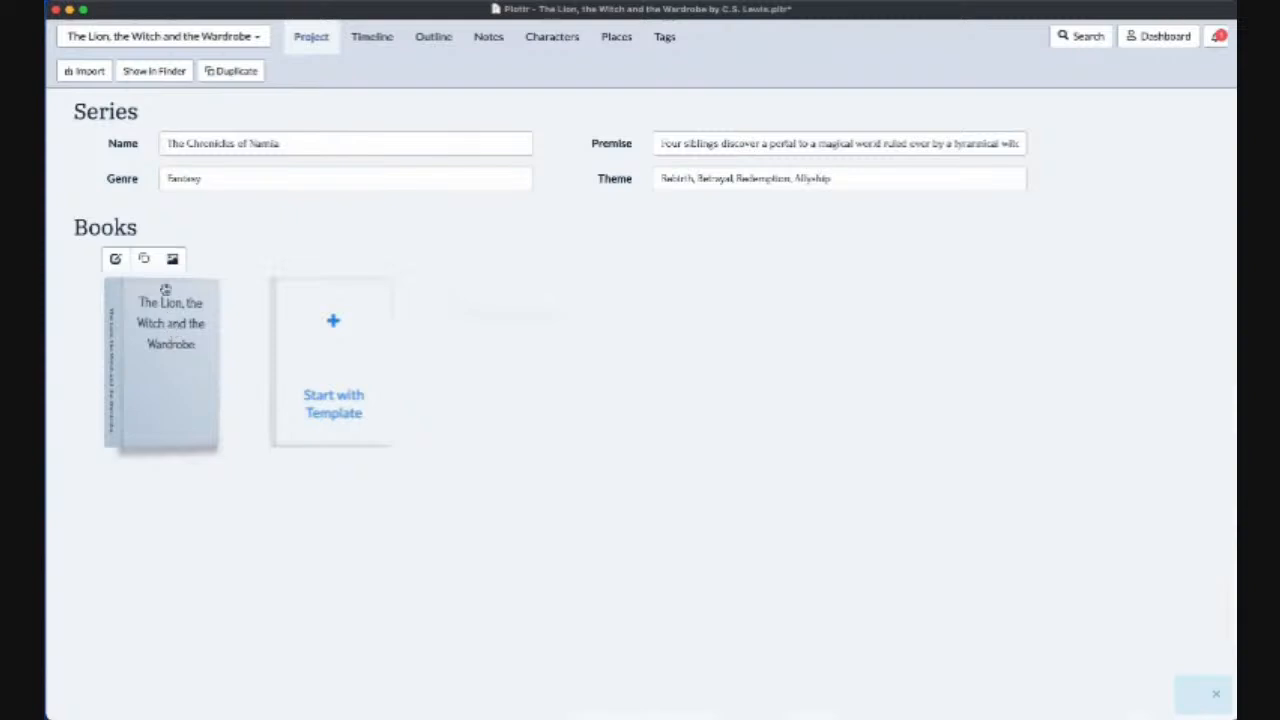
pyautogui.click(146, 259)
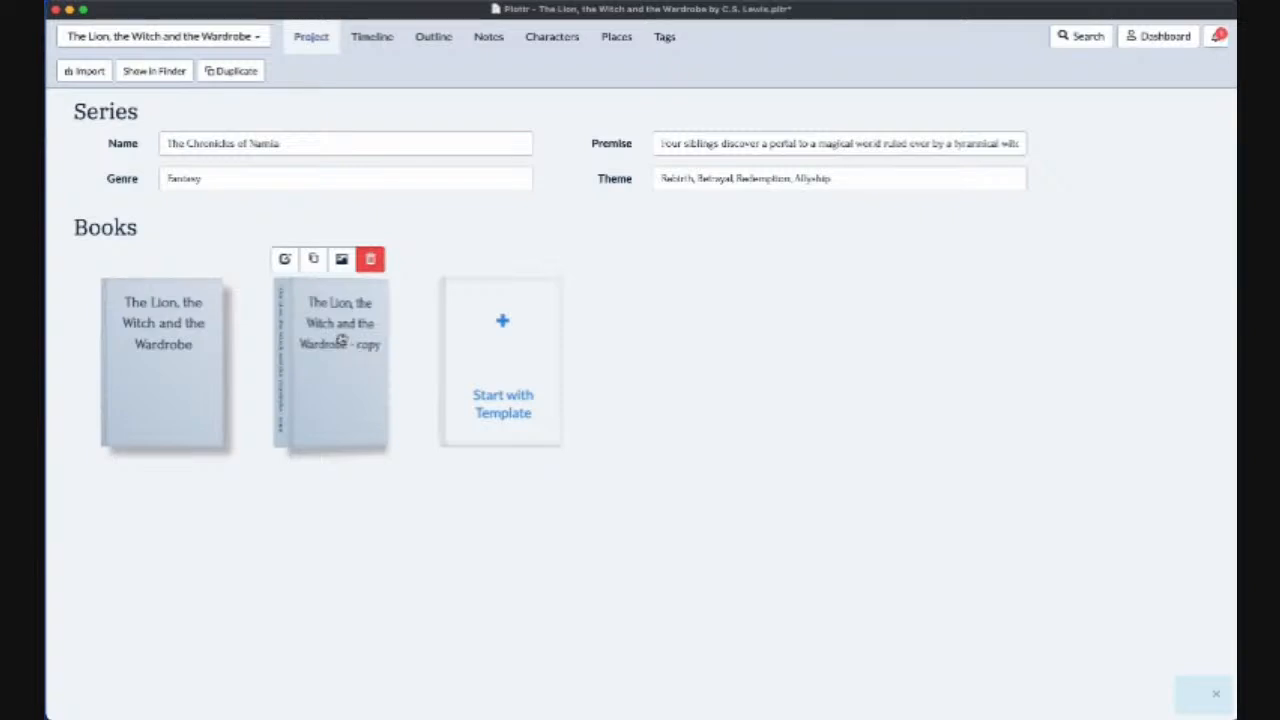
# Open the copied book's timeline and set its structure to three levels: Act, Chapter and Scene
pyautogui.click(340, 338)
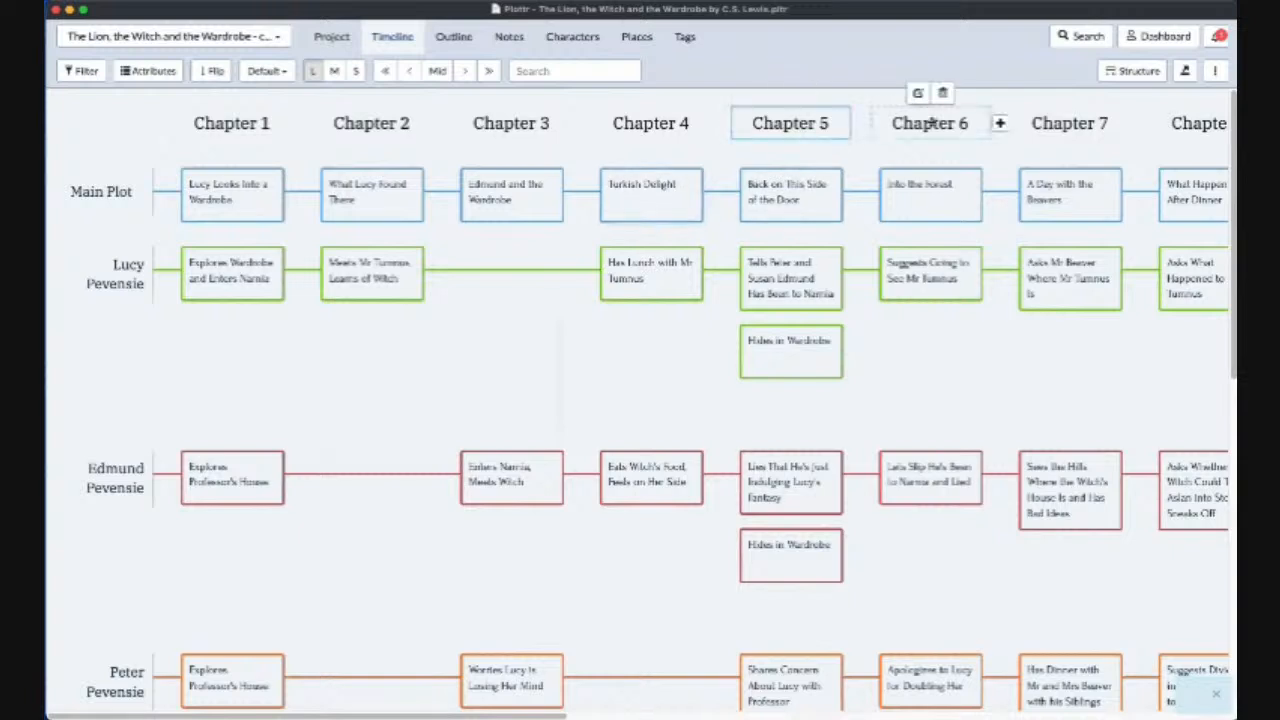
pyautogui.click(1113, 77)
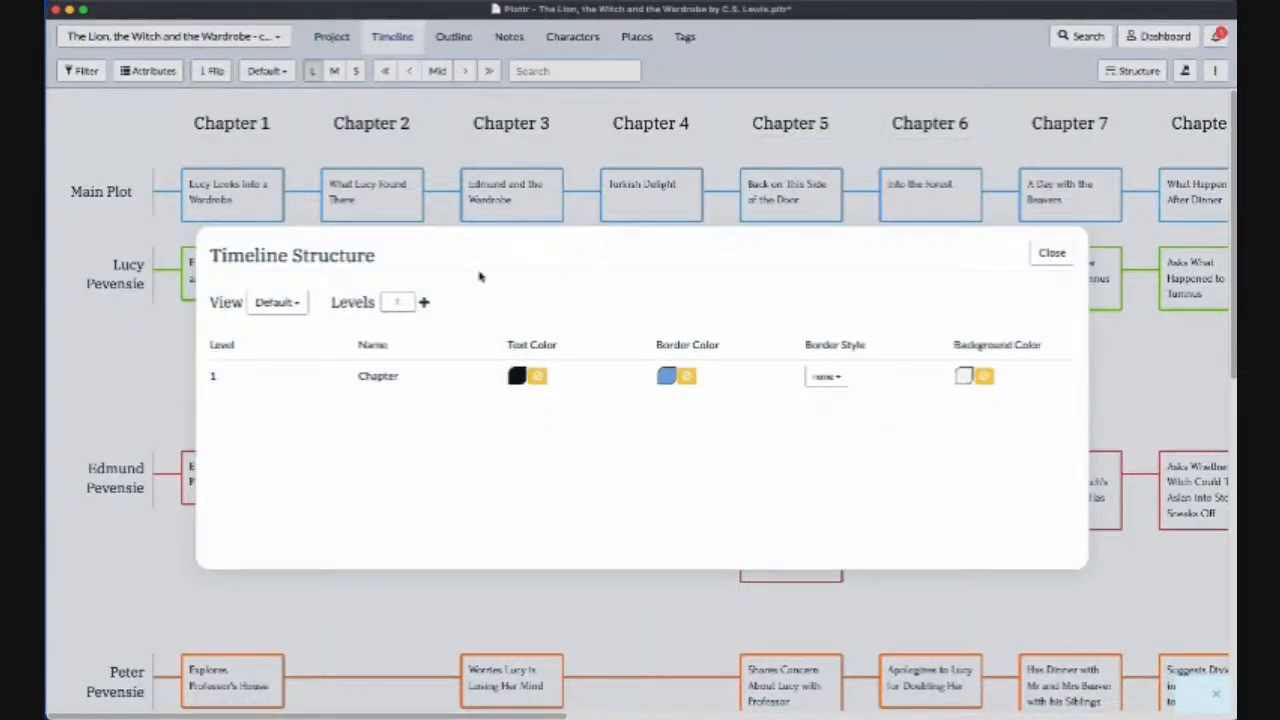
pyautogui.click(425, 304)
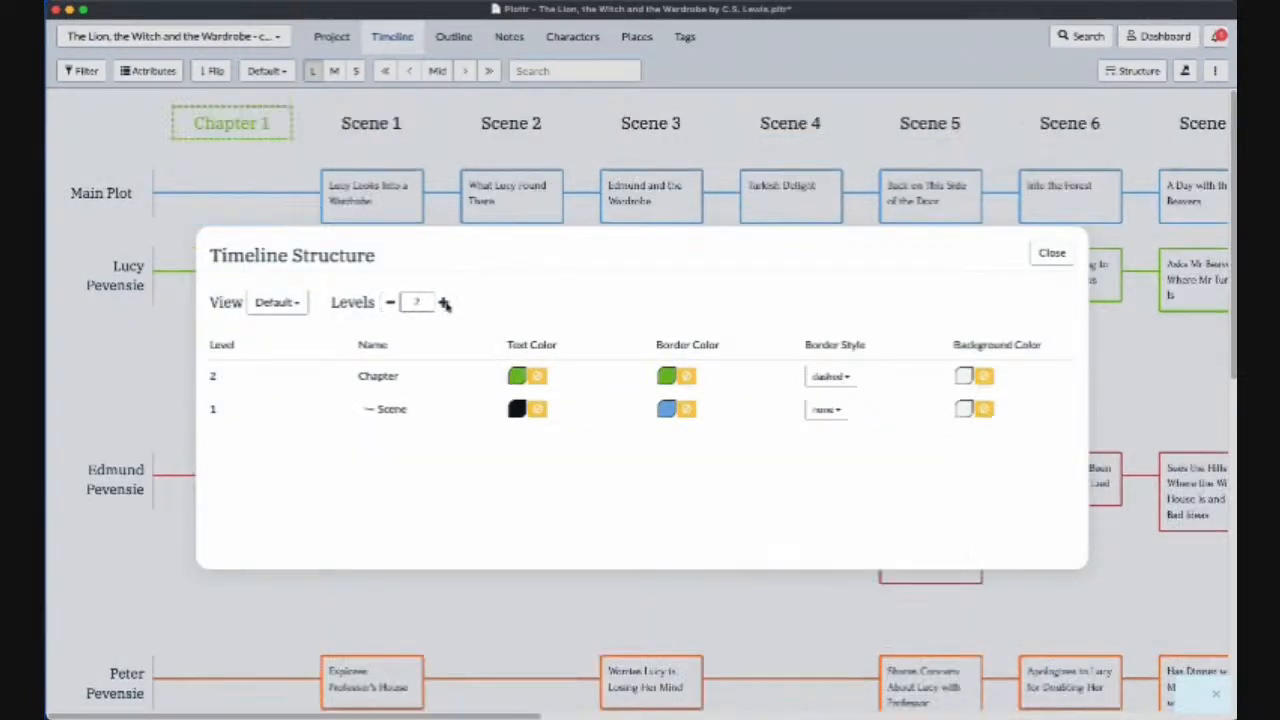
pyautogui.click(443, 303)
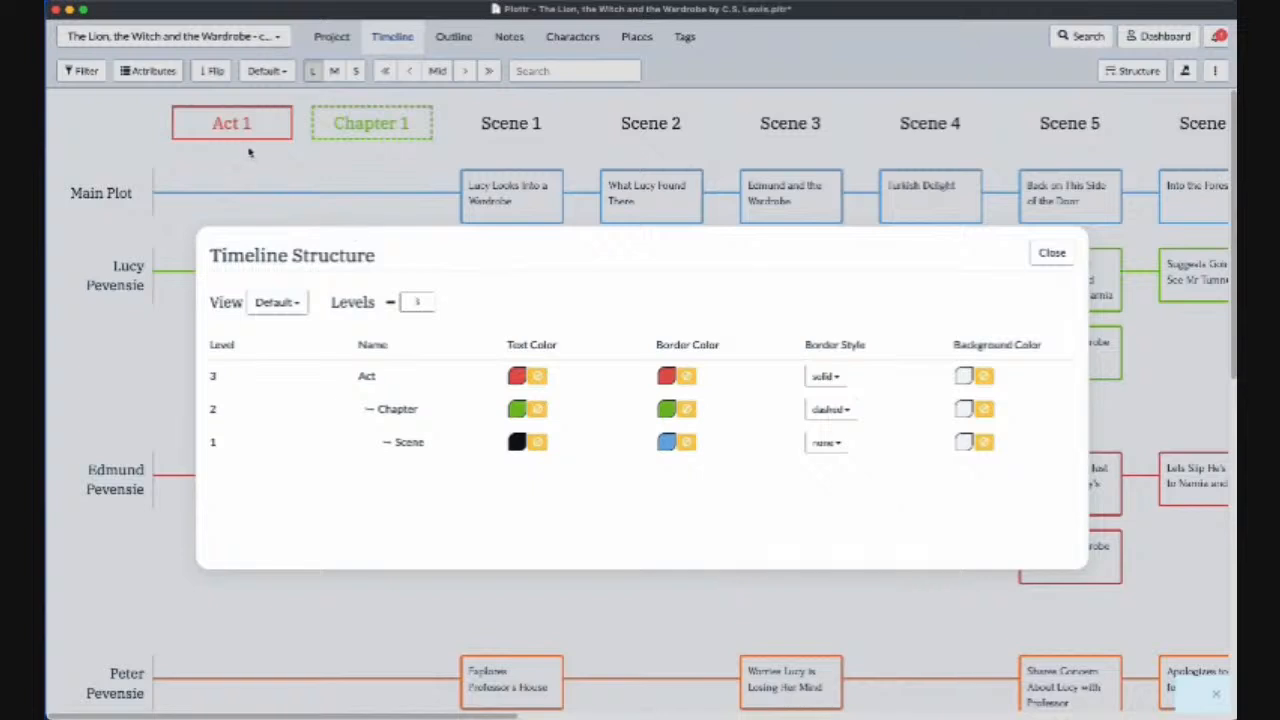
pyautogui.click(1052, 253)
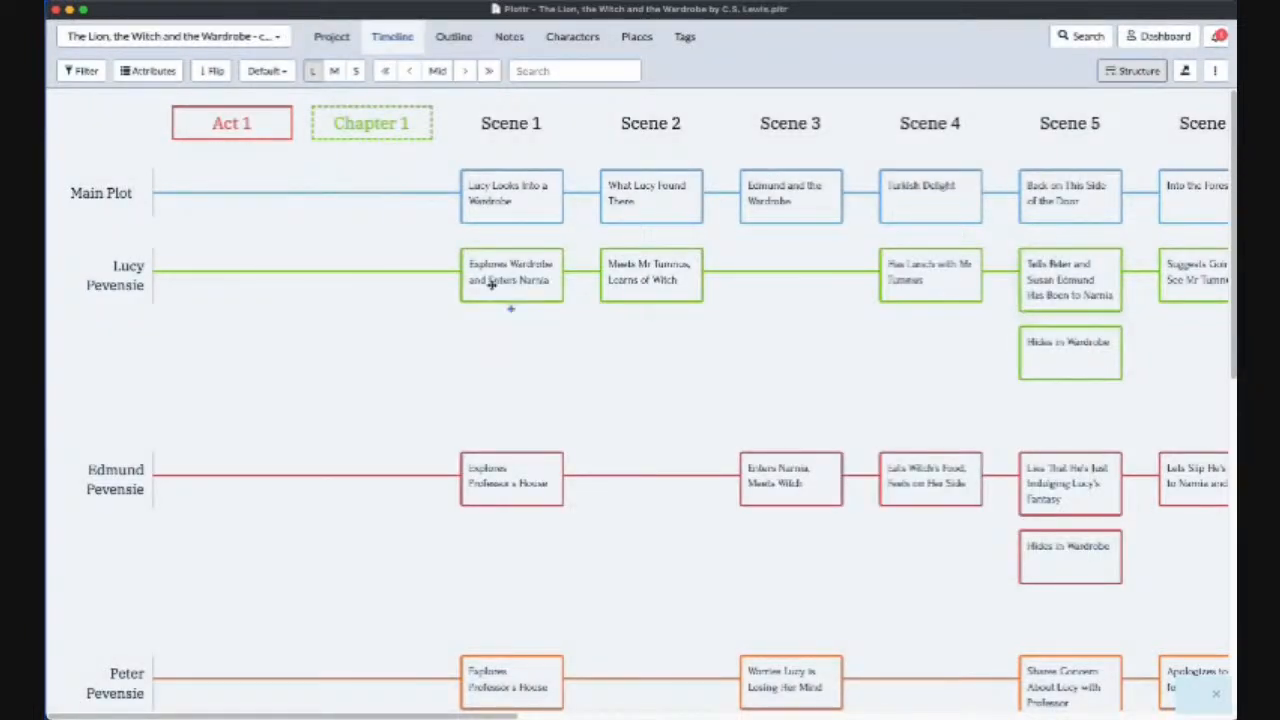
# Add Act 2 and Act 3 after Act 1 in the copied book's timeline and set the timeline to medium size
pyautogui.scroll(-1, 514, 294)
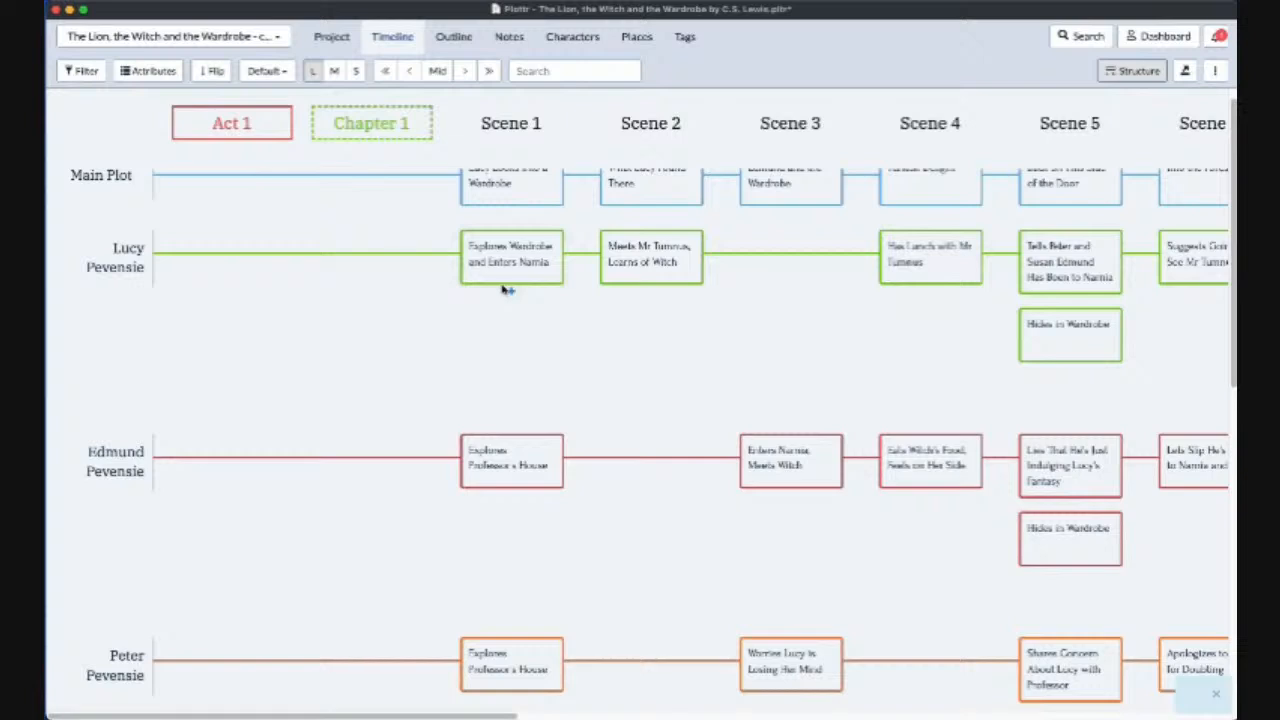
pyautogui.scroll(1, 508, 289)
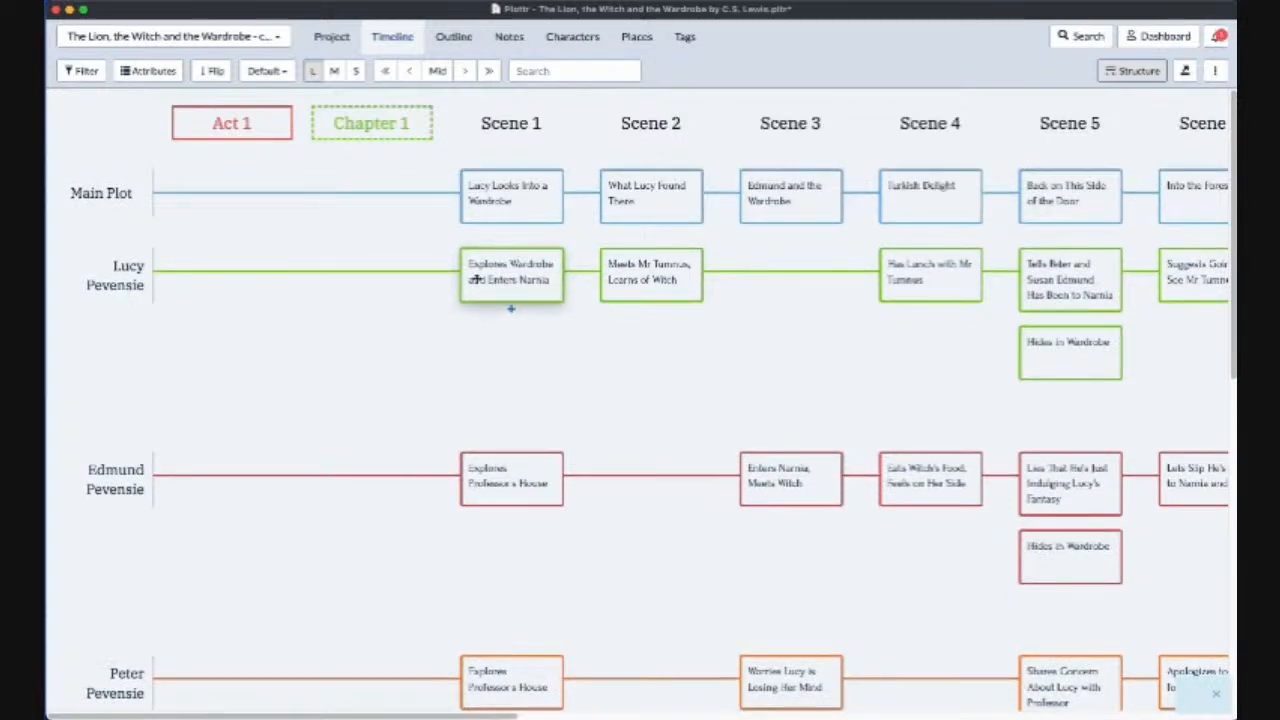
pyautogui.moveTo(513, 130)
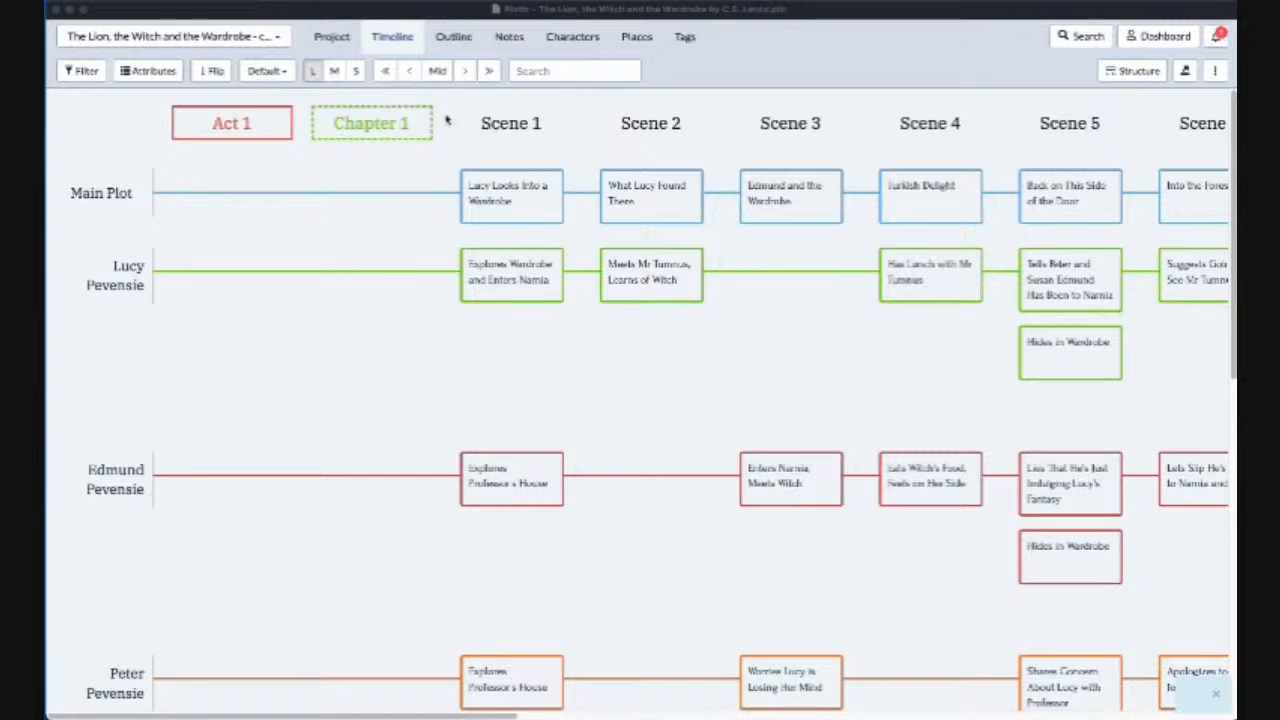
pyautogui.click(252, 121)
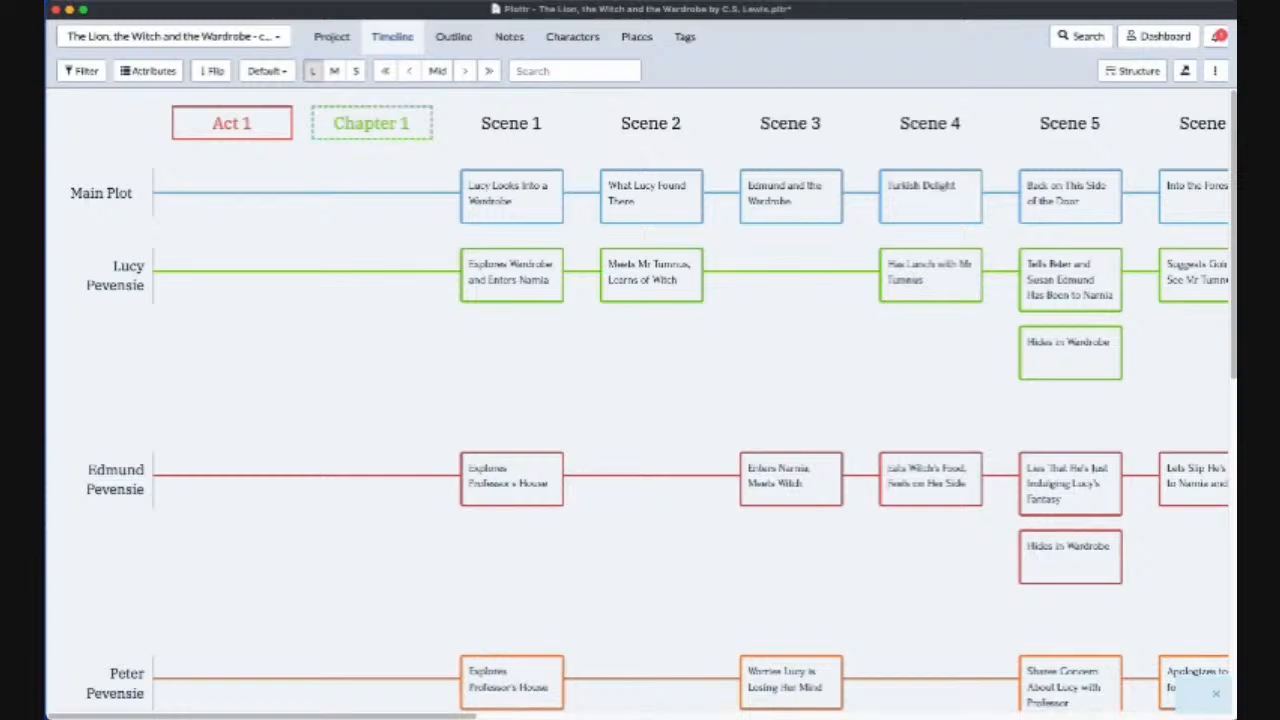
pyautogui.moveTo(278, 714); pyautogui.dragTo(1030, 708)
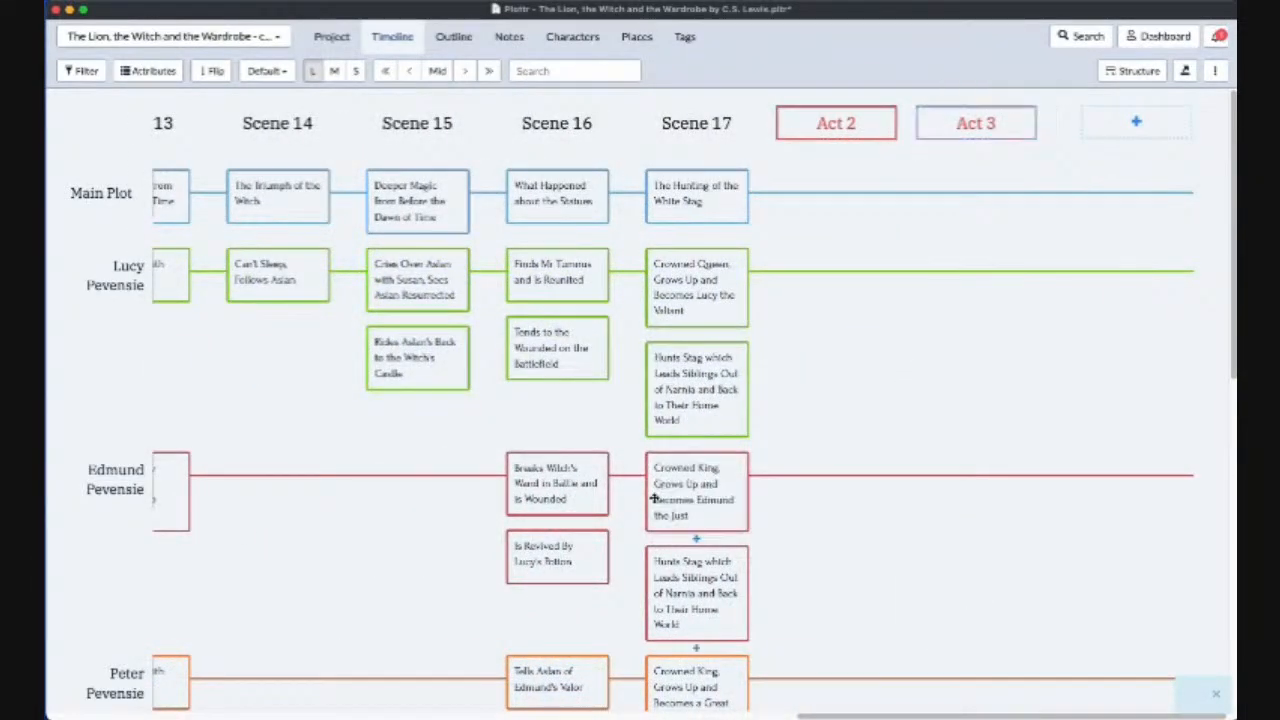
pyautogui.click(335, 72)
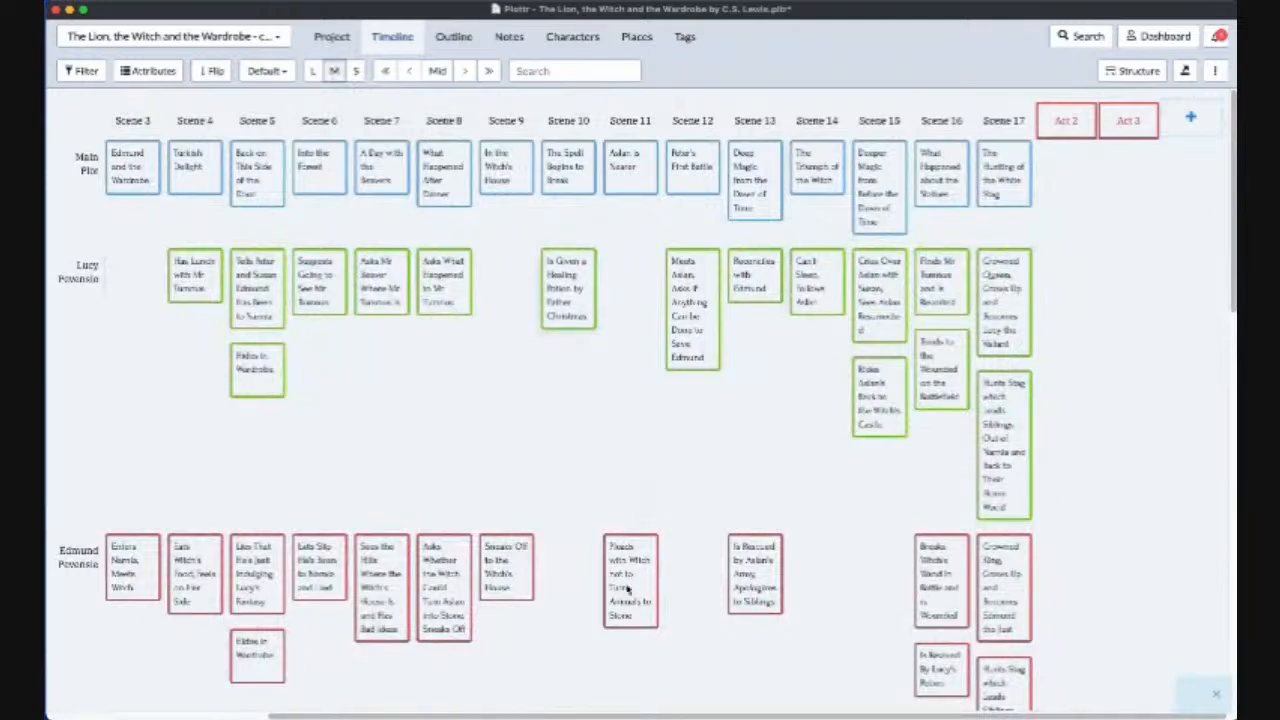
pyautogui.moveTo(611, 717); pyautogui.dragTo(389, 717)
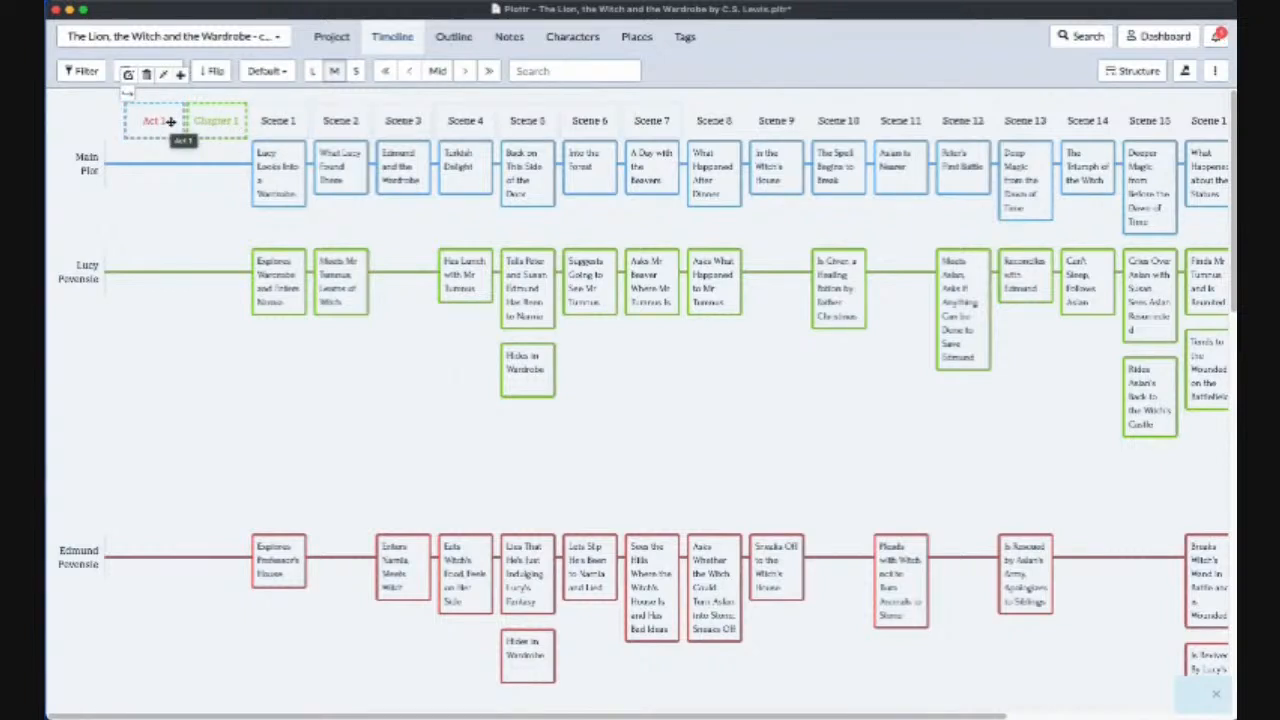
# Examine how the acts, chapter and scenes are laid out in the Stacked timeline view, and return to the Default view
pyautogui.click(266, 71)
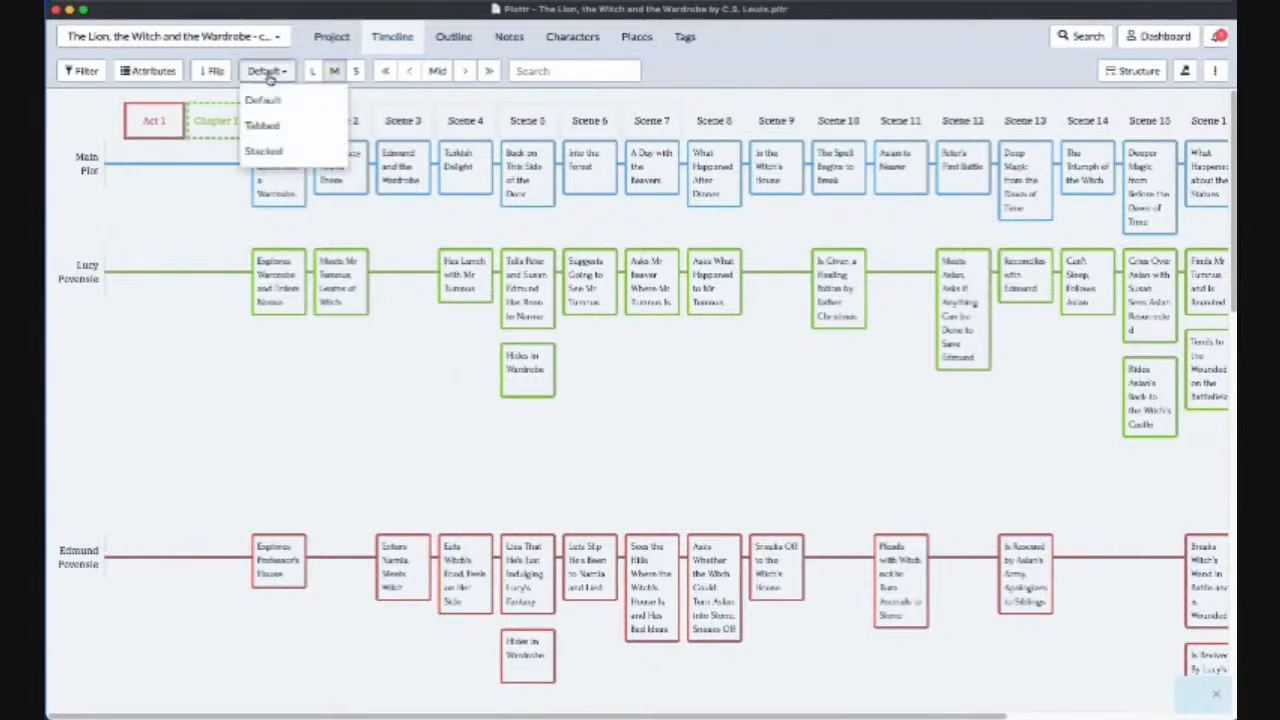
pyautogui.click(264, 151)
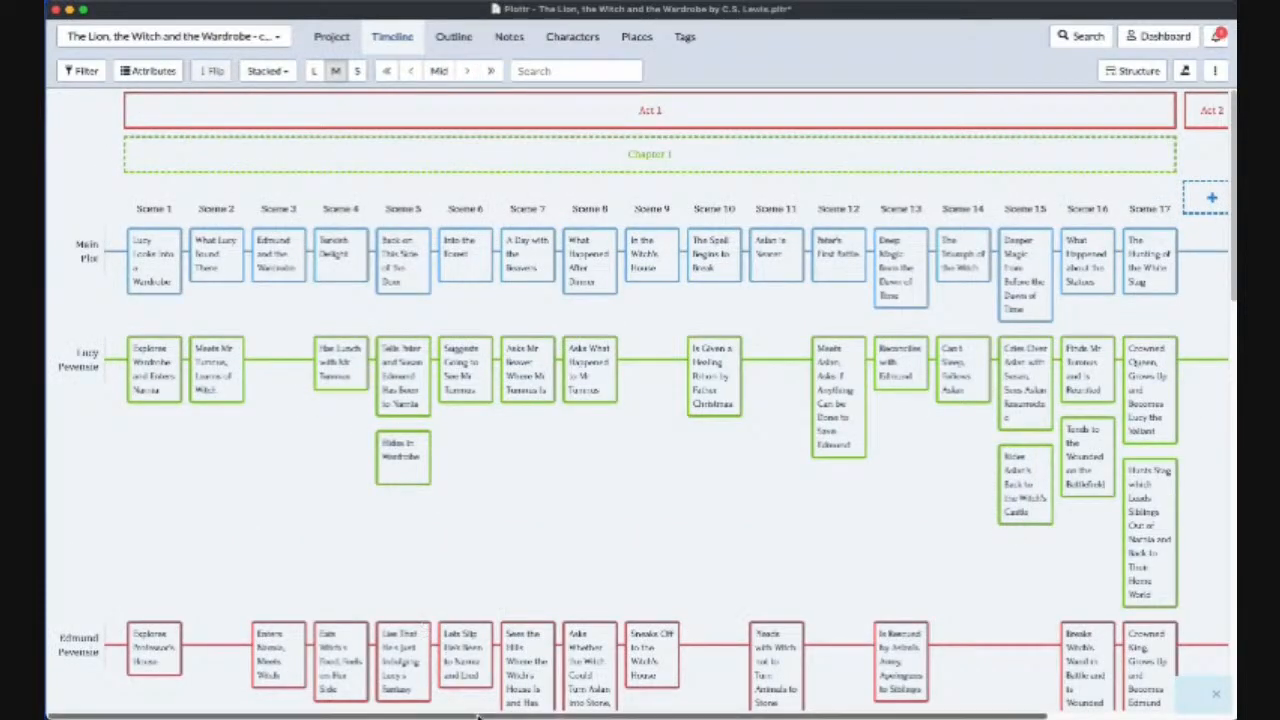
pyautogui.hscroll(3, 640, 714)
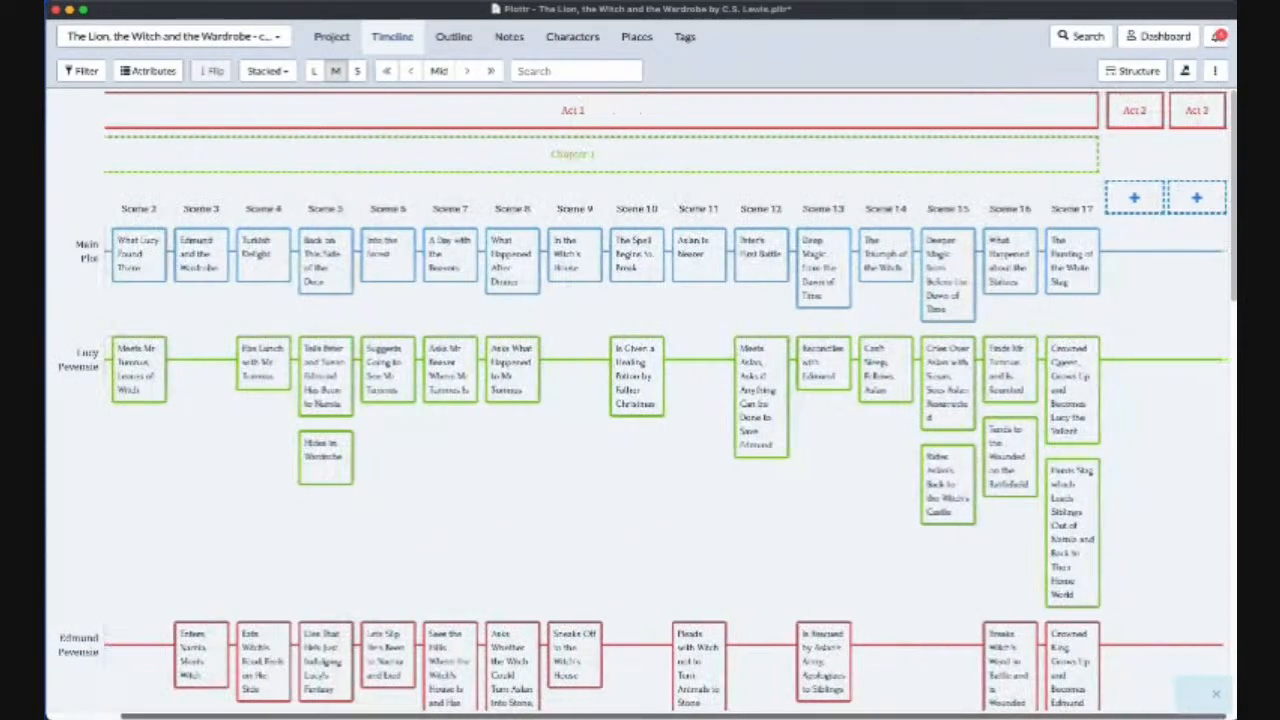
pyautogui.hscroll(-3, 640, 400)
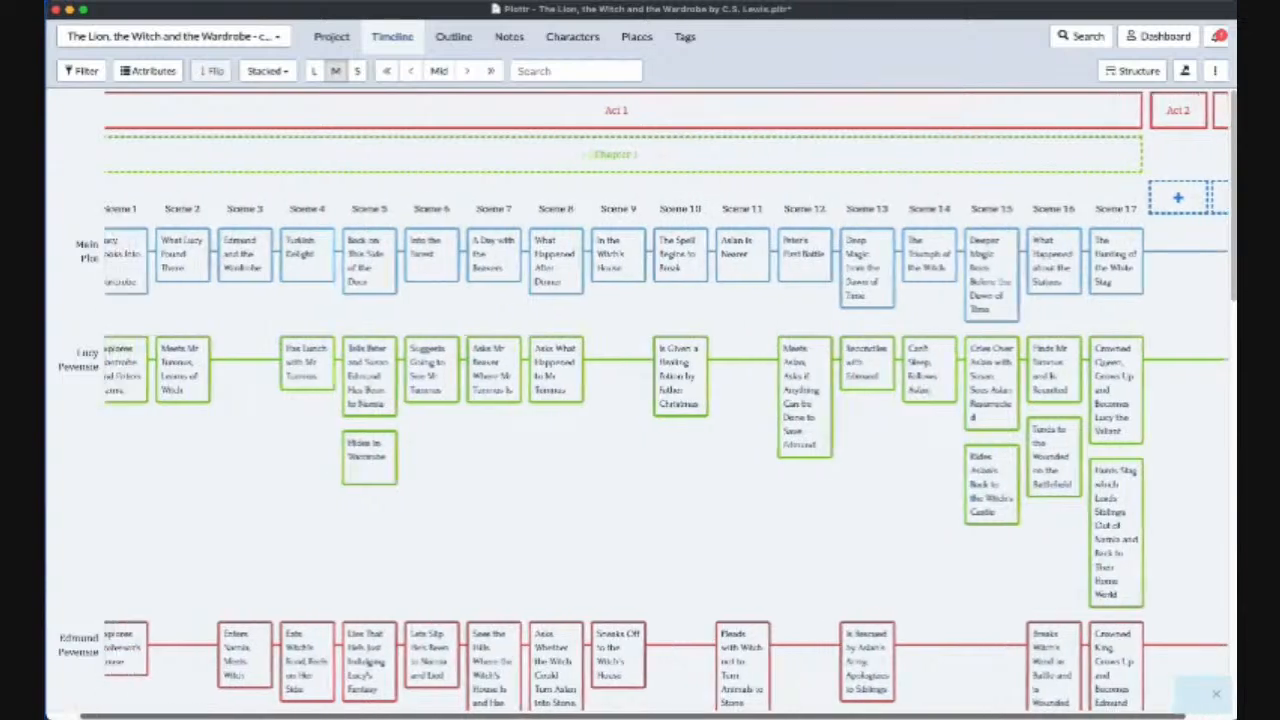
pyautogui.hscroll(3, 640, 400)
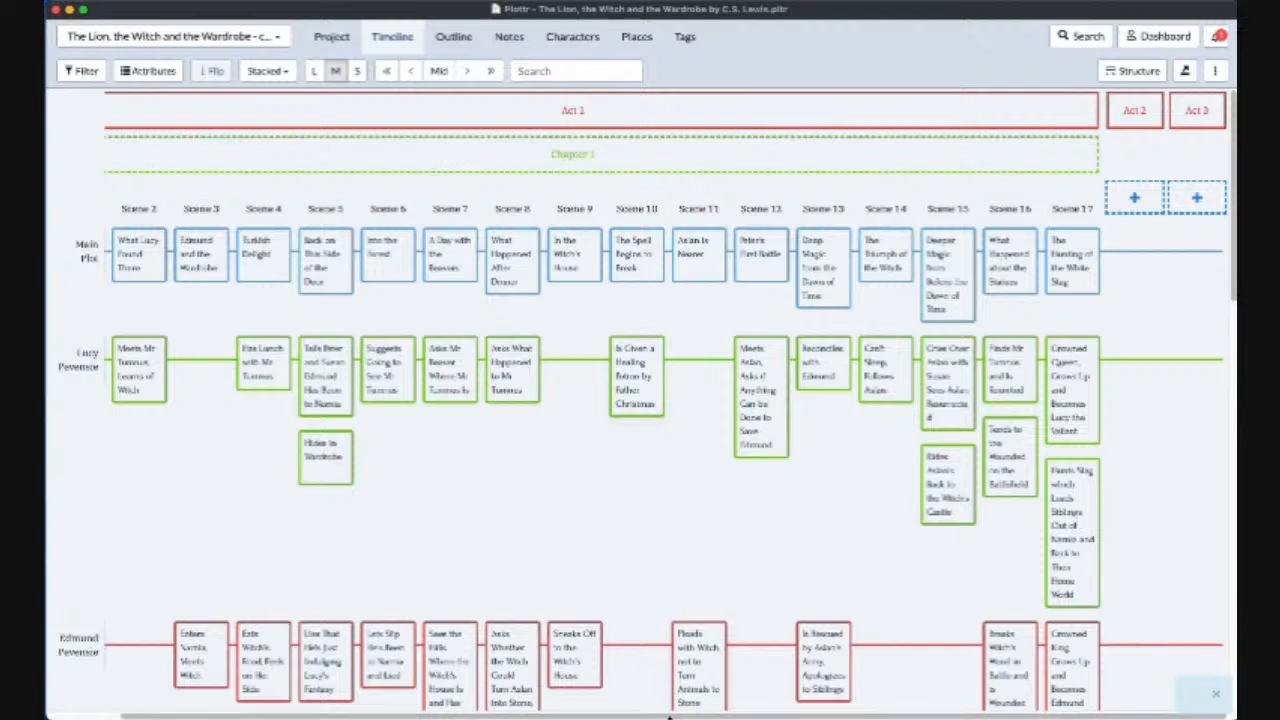
pyautogui.moveTo(679, 717); pyautogui.dragTo(679, 717)
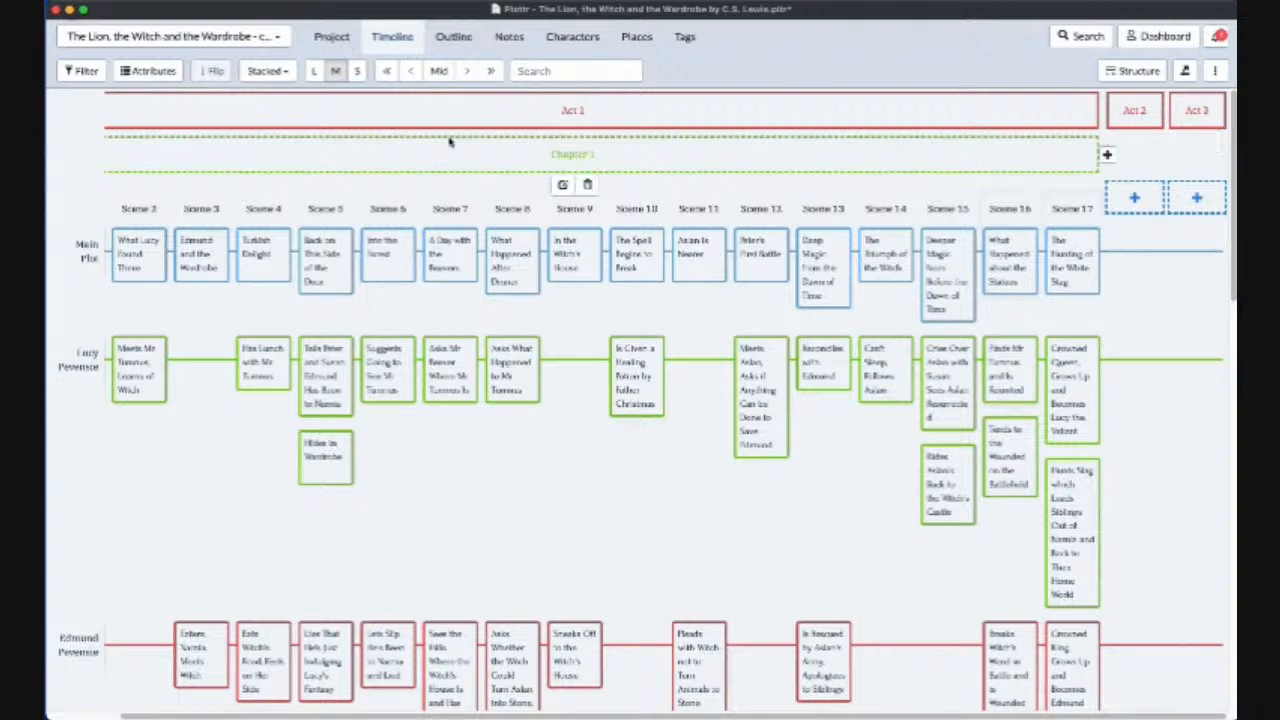
pyautogui.click(283, 75)
pyautogui.click(270, 97)
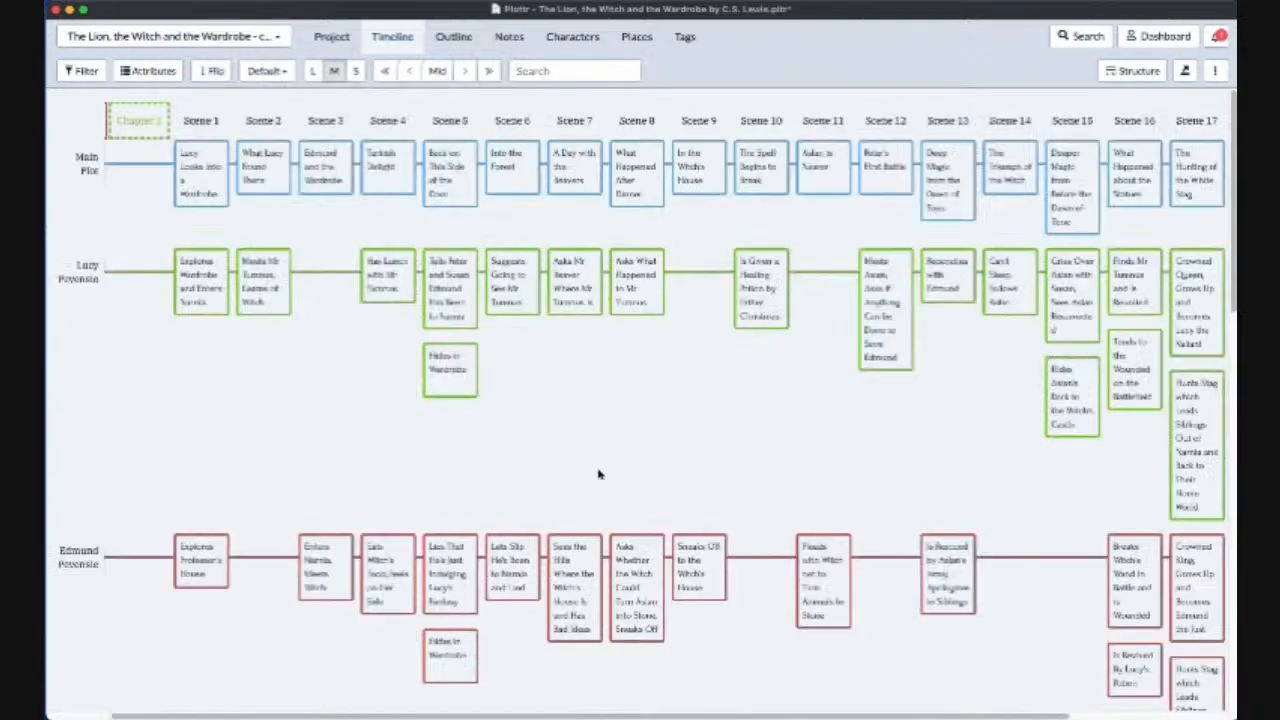
# Insert Chapters 2, 3, 4 and 5 under Act 3
pyautogui.hscroll(4, 545, 717)
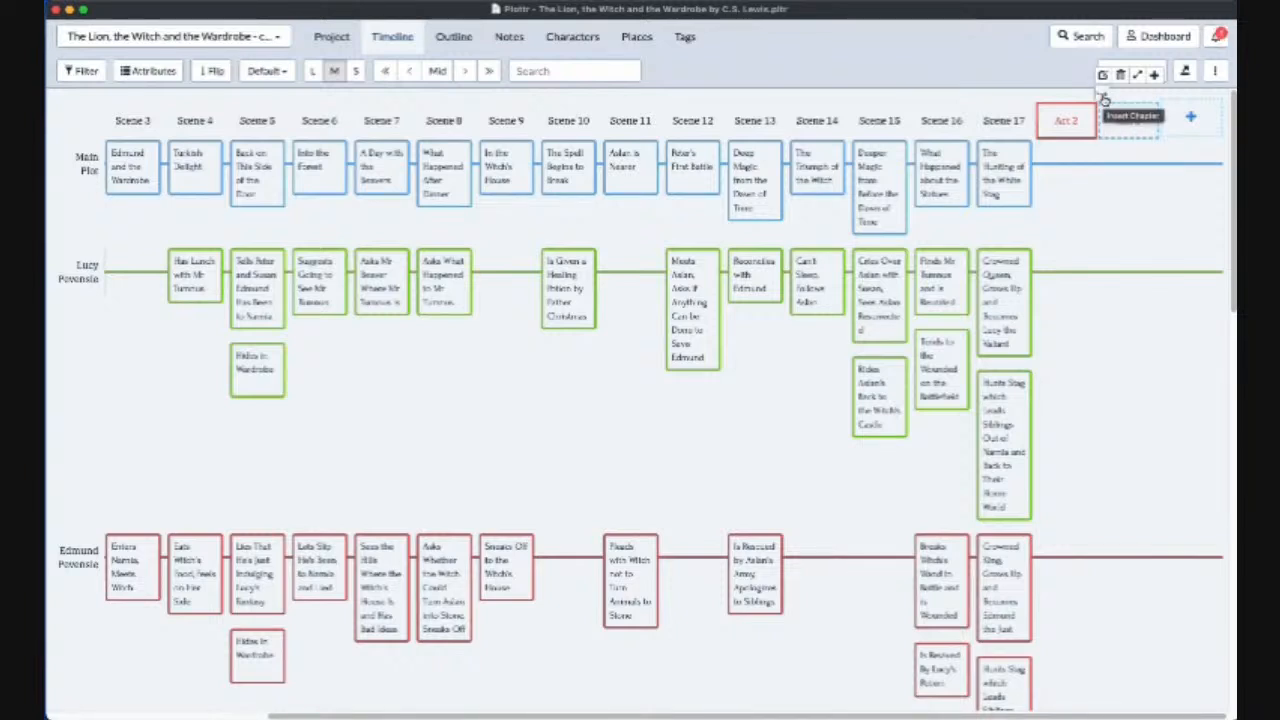
pyautogui.click(1105, 100)
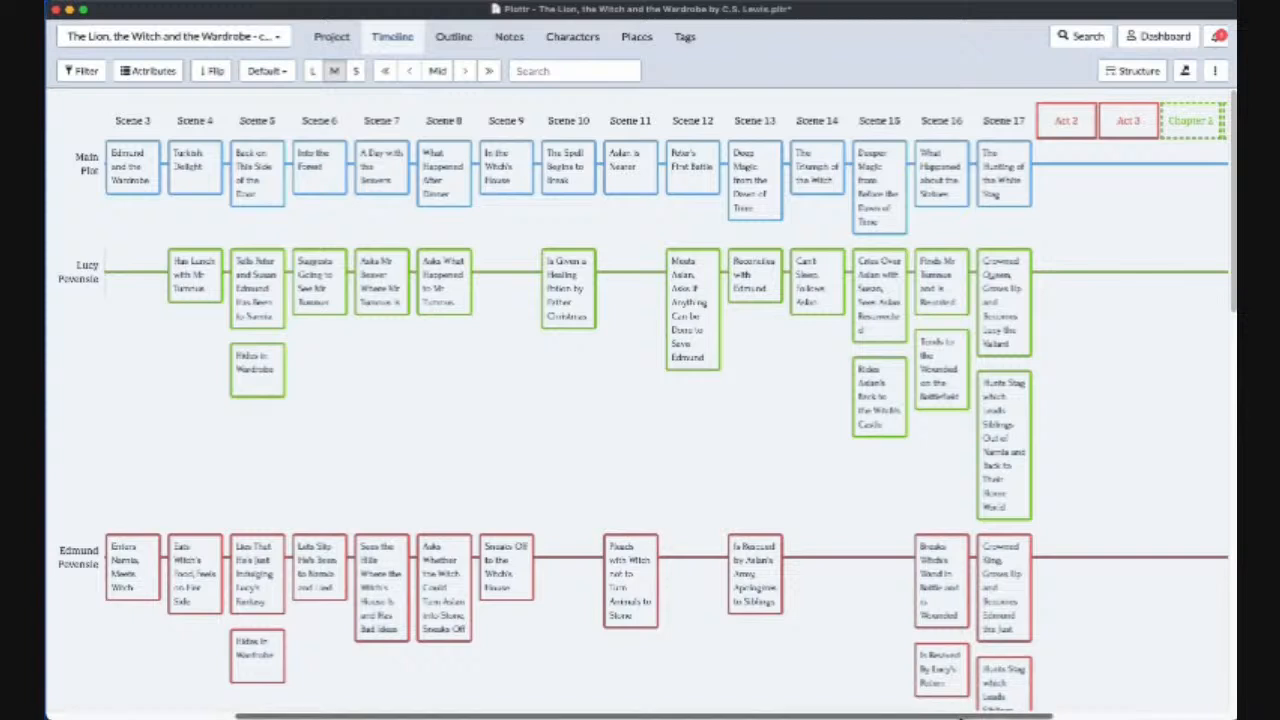
pyautogui.moveTo(960, 716); pyautogui.dragTo(1135, 716)
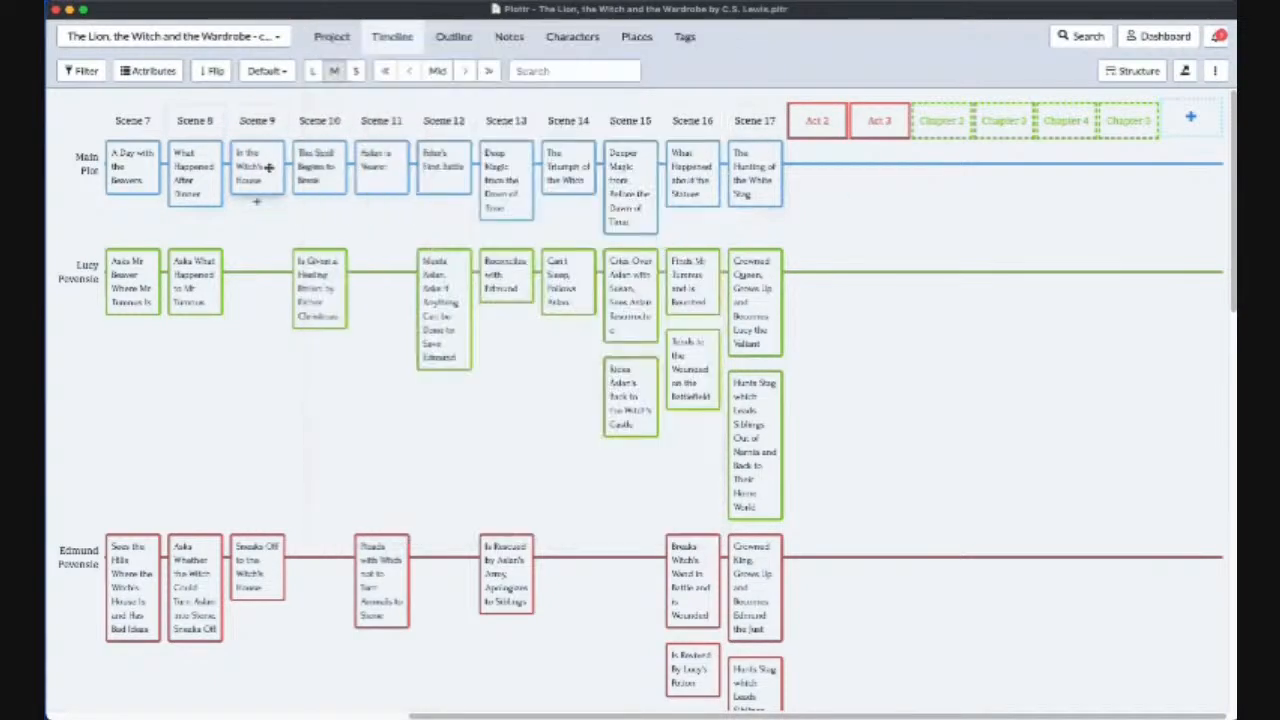
# Add a new plotline named "scenes" below the Aslan plotline and pin it to the top of the timeline
pyautogui.moveTo(198, 170)
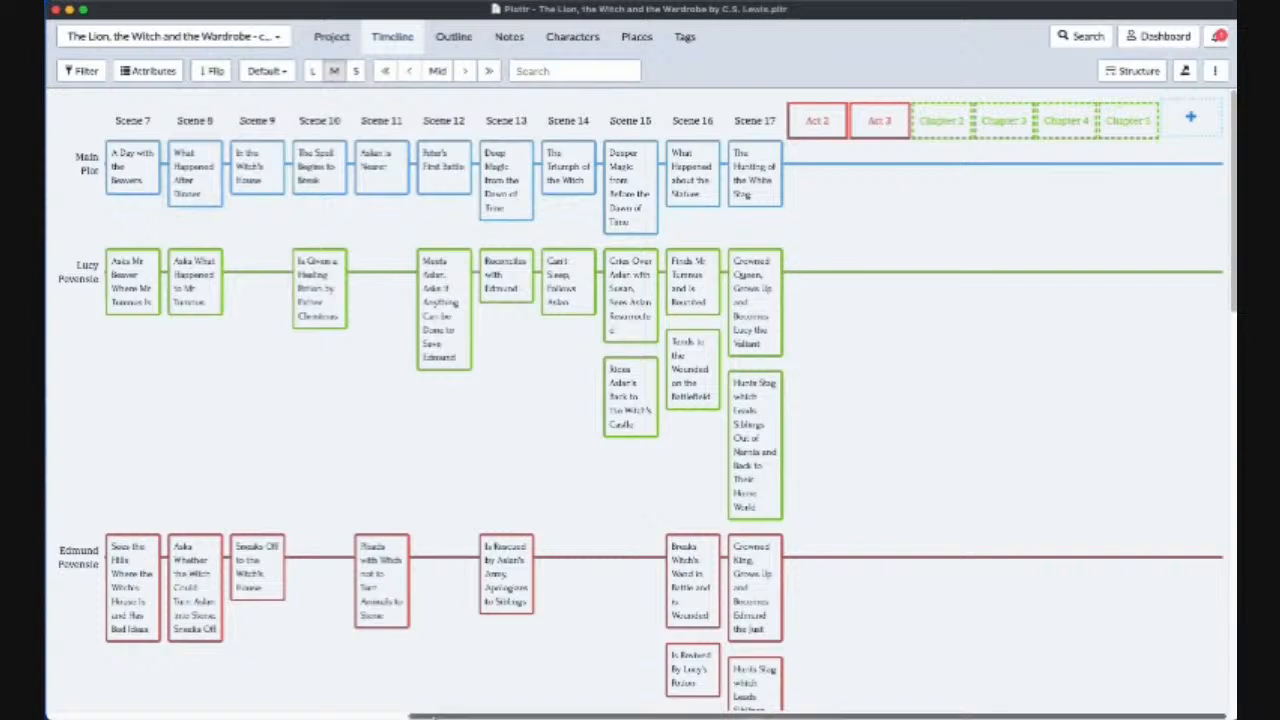
pyautogui.hscroll(-10, 310, 567)
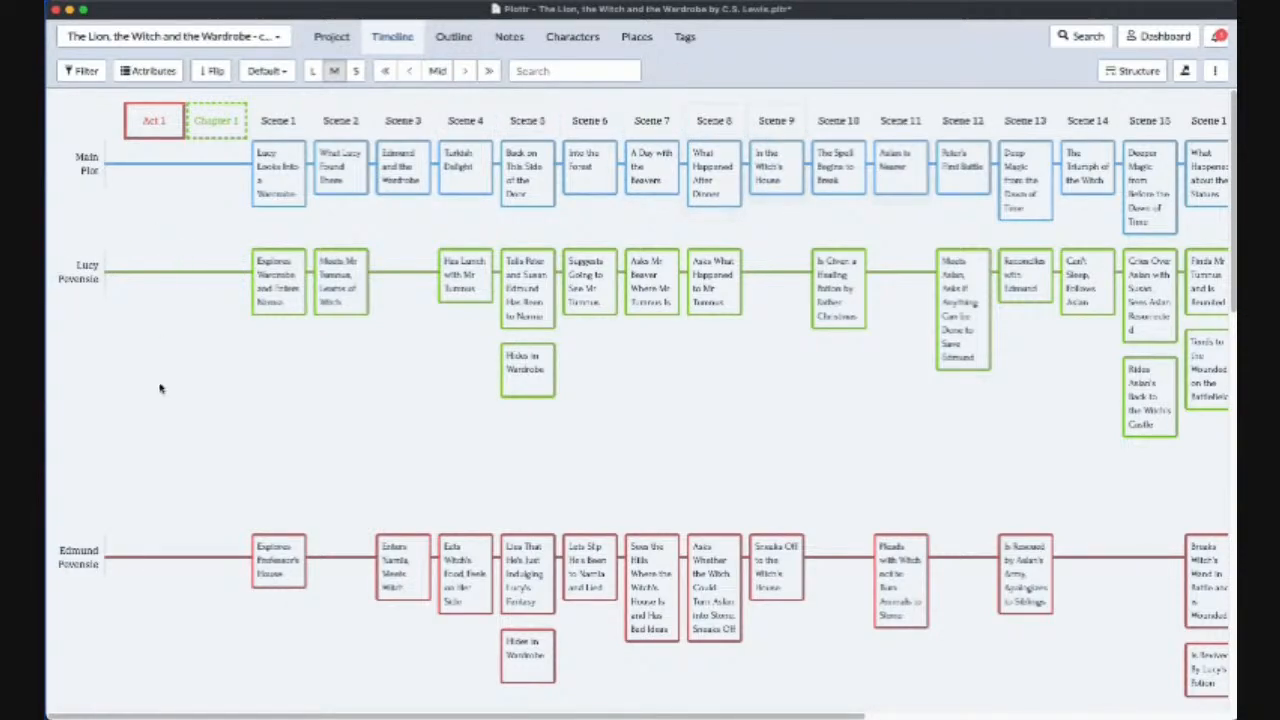
pyautogui.scroll(-15, 158, 384)
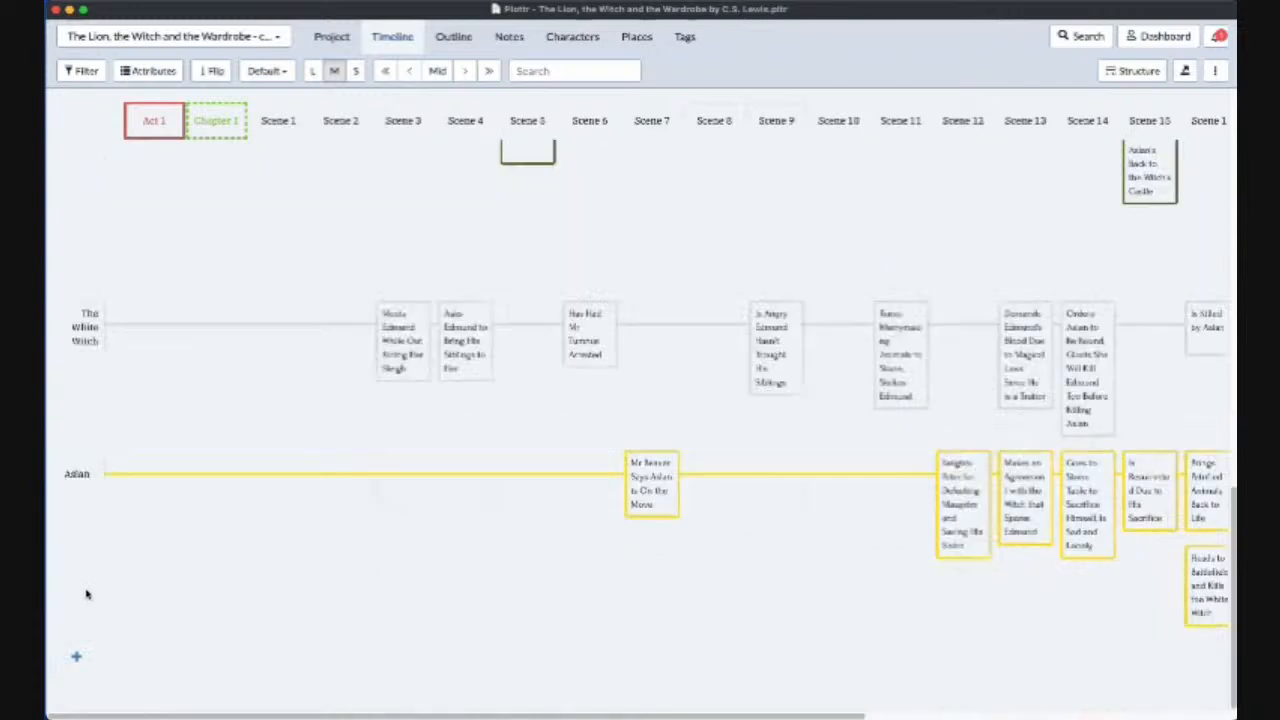
pyautogui.click(77, 657)
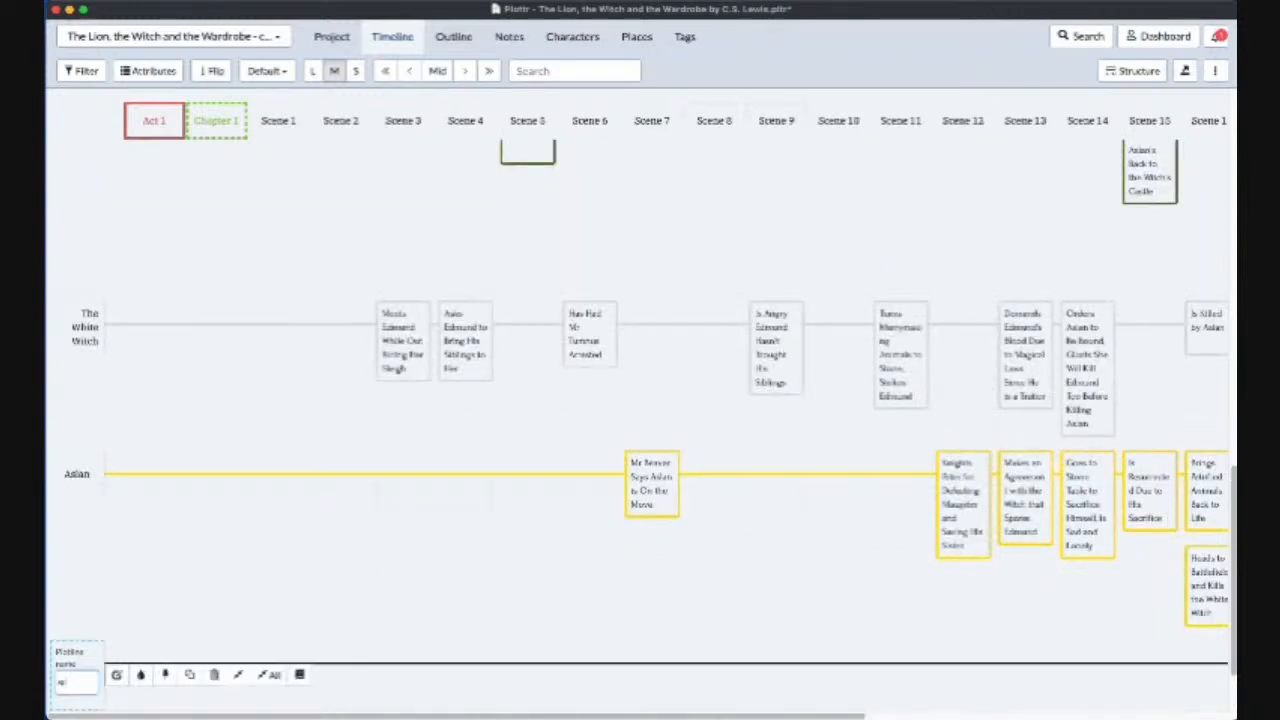
pyautogui.press('Return')
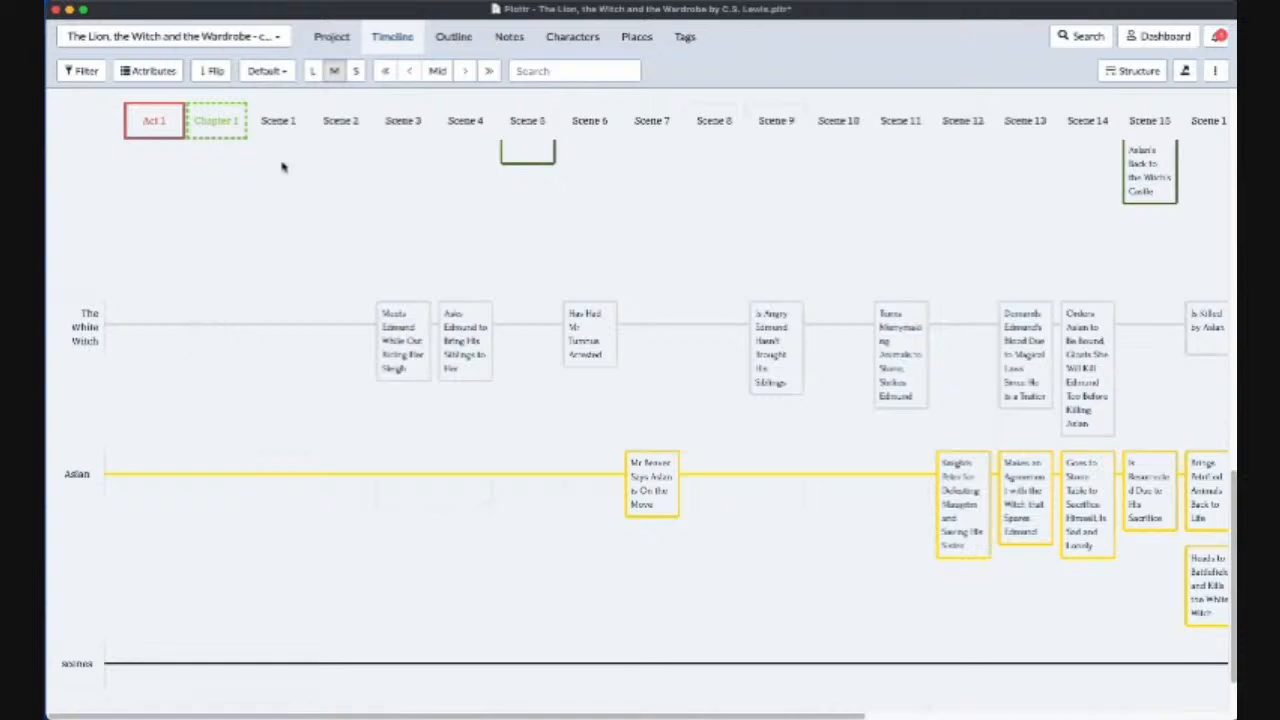
pyautogui.moveTo(77, 662)
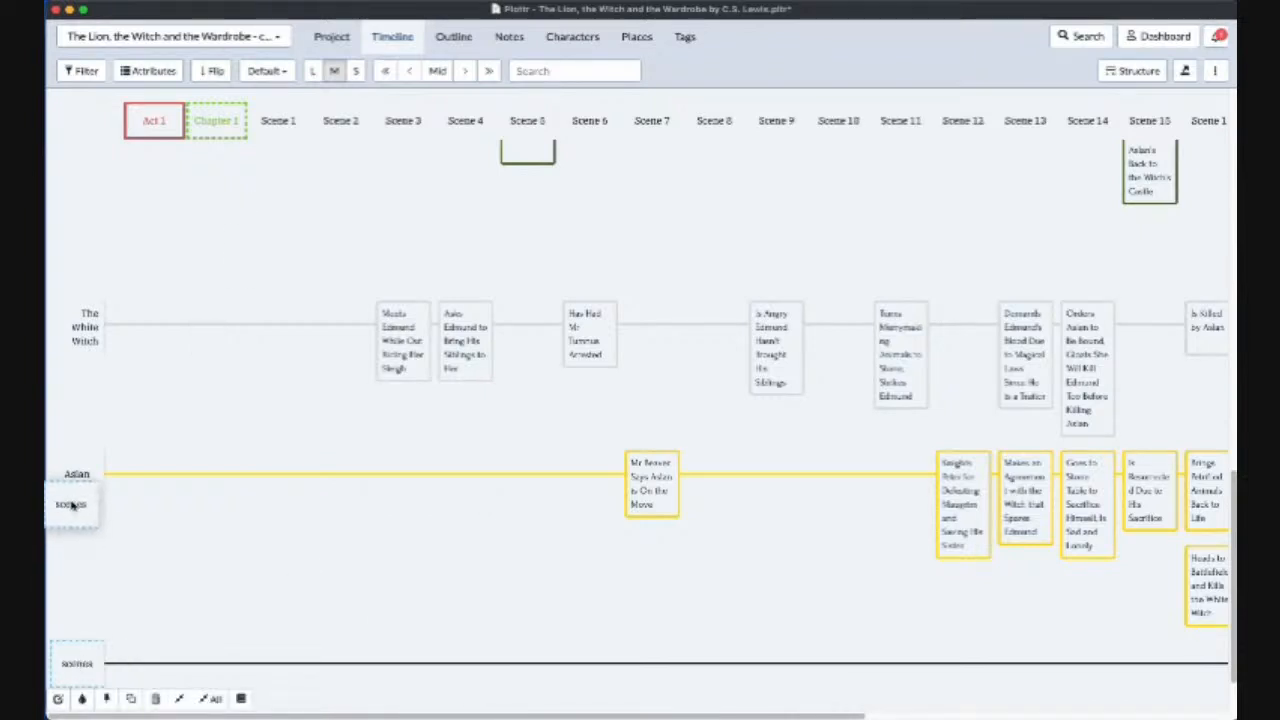
pyautogui.click(107, 699)
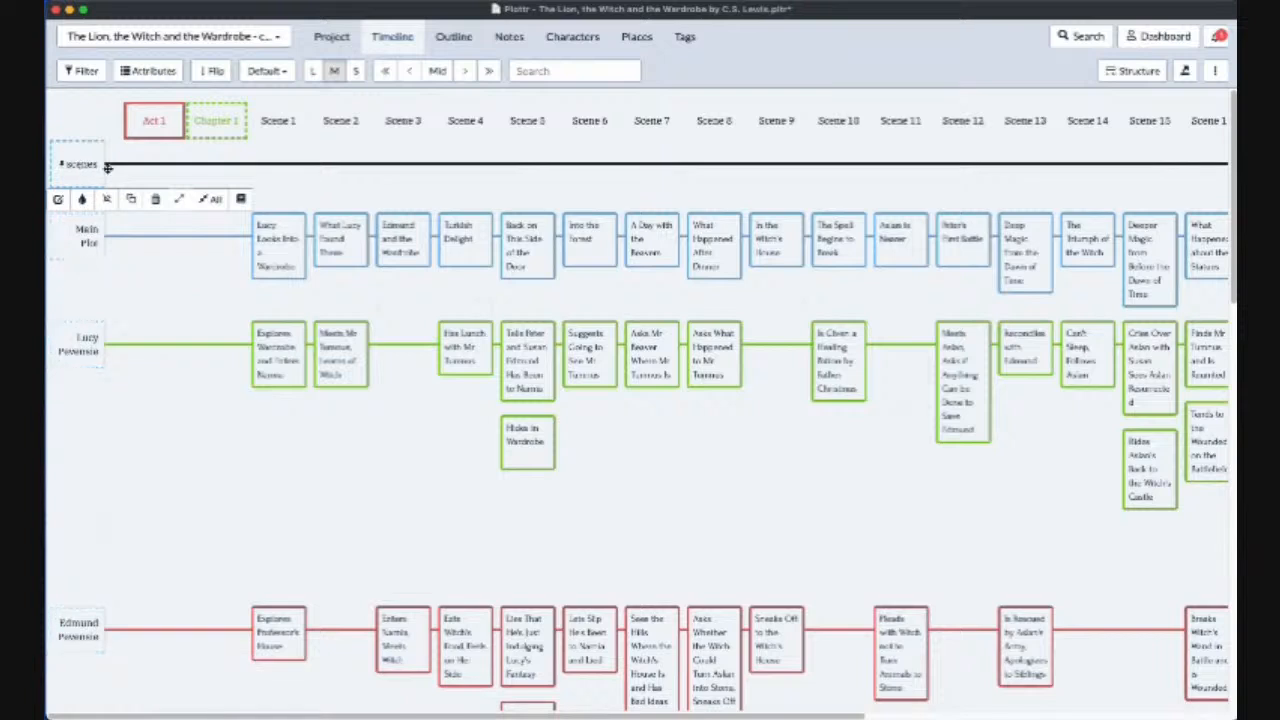
# Add scene cards titled 1 through 12 to the pinned scenes plotline, one each beneath Scene 1 to Scene 12
pyautogui.click(280, 158)
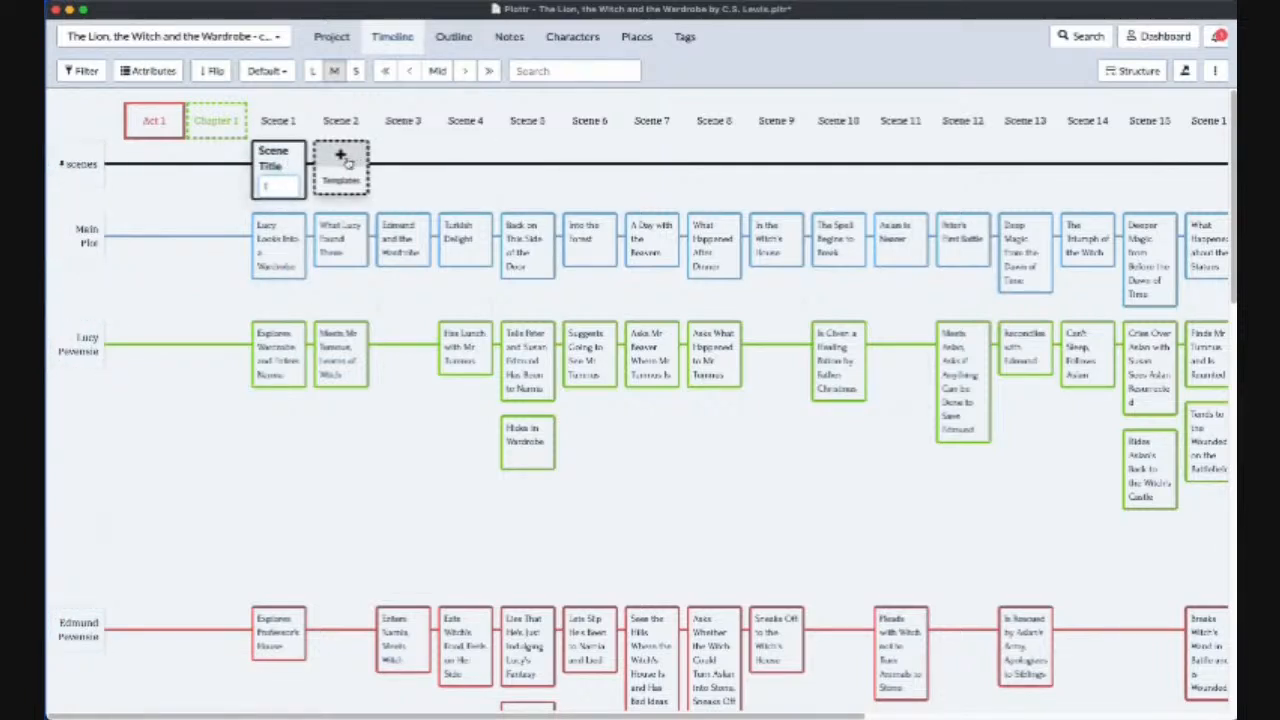
pyautogui.click(340, 160)
pyautogui.click(413, 160)
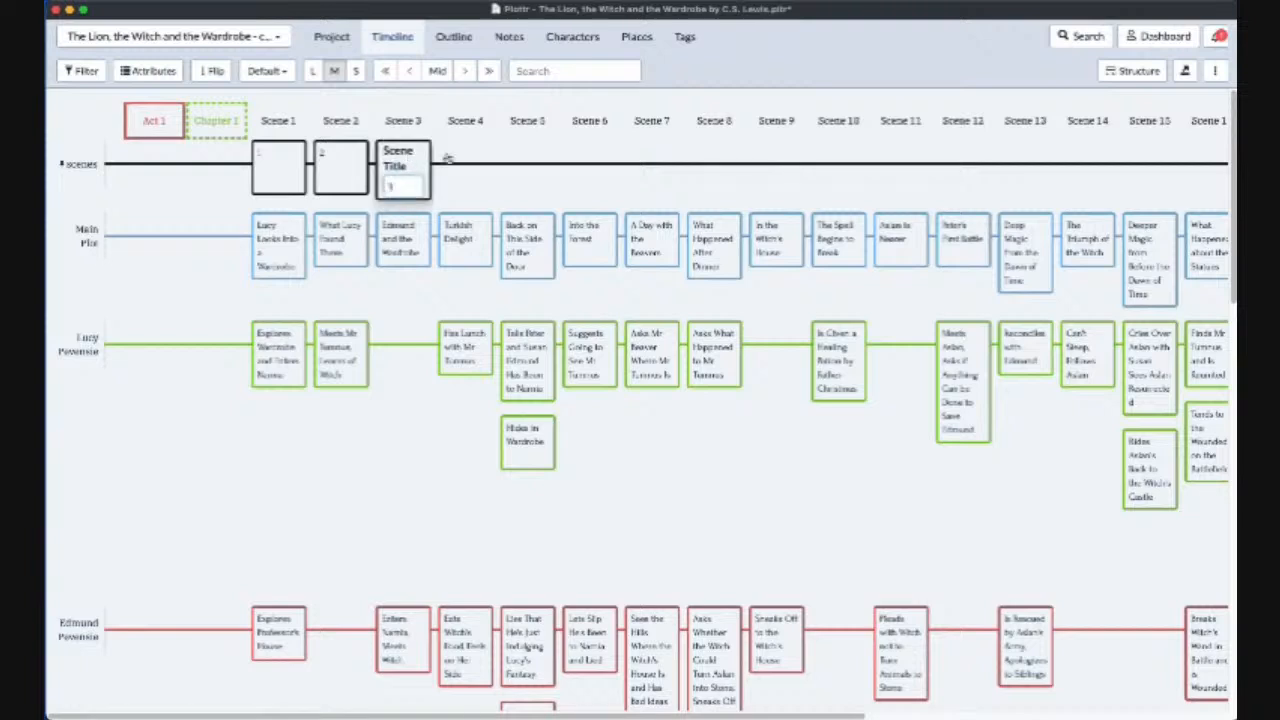
pyautogui.click(466, 158)
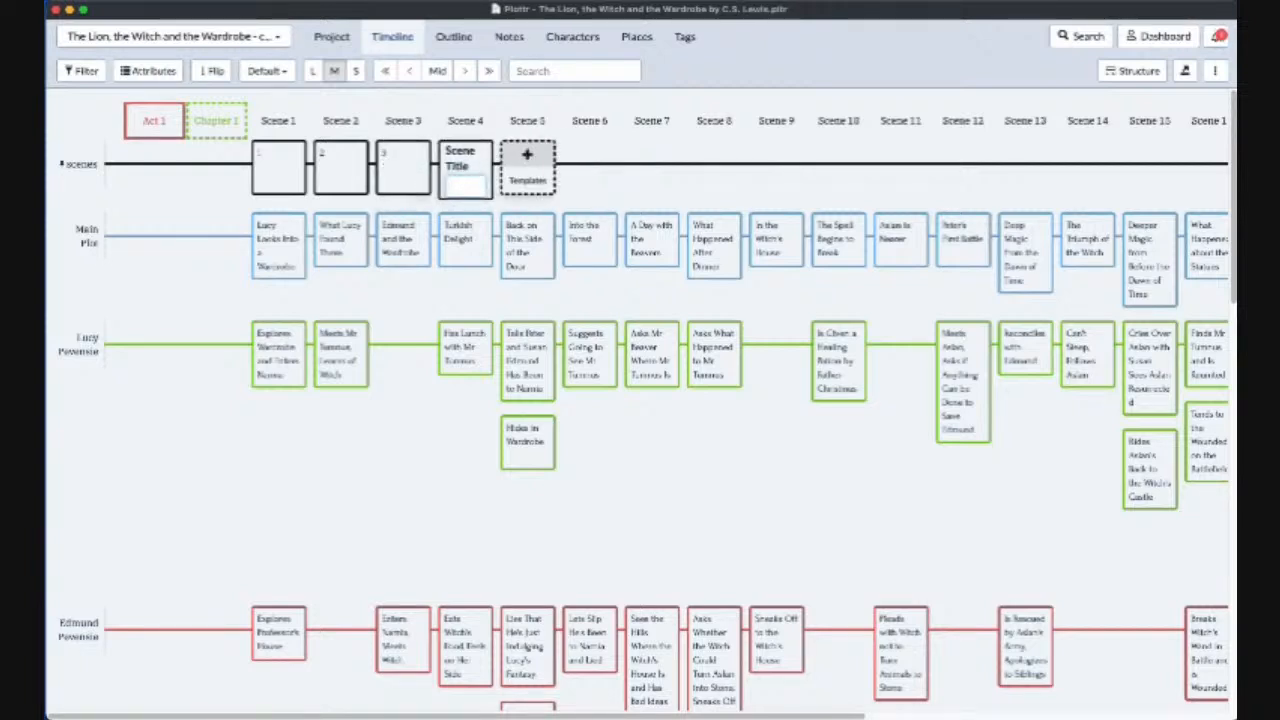
pyautogui.click(528, 158)
pyautogui.click(591, 160)
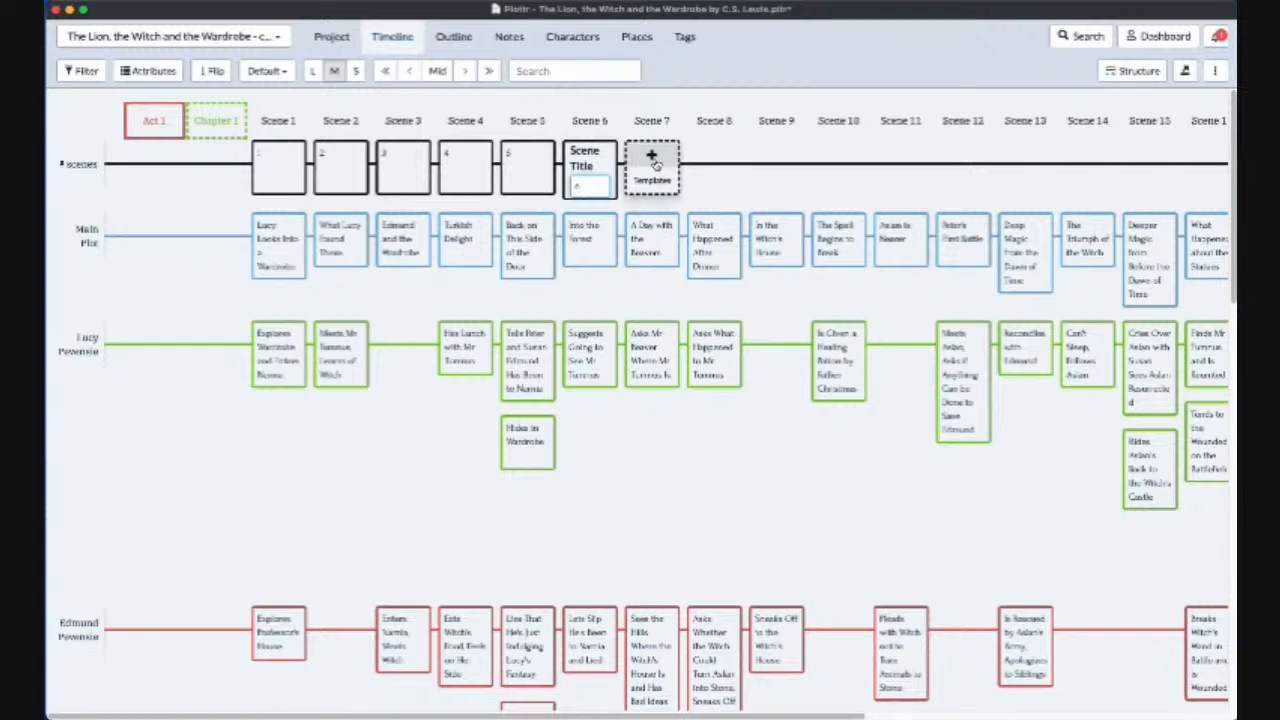
pyautogui.click(655, 163)
pyautogui.click(716, 162)
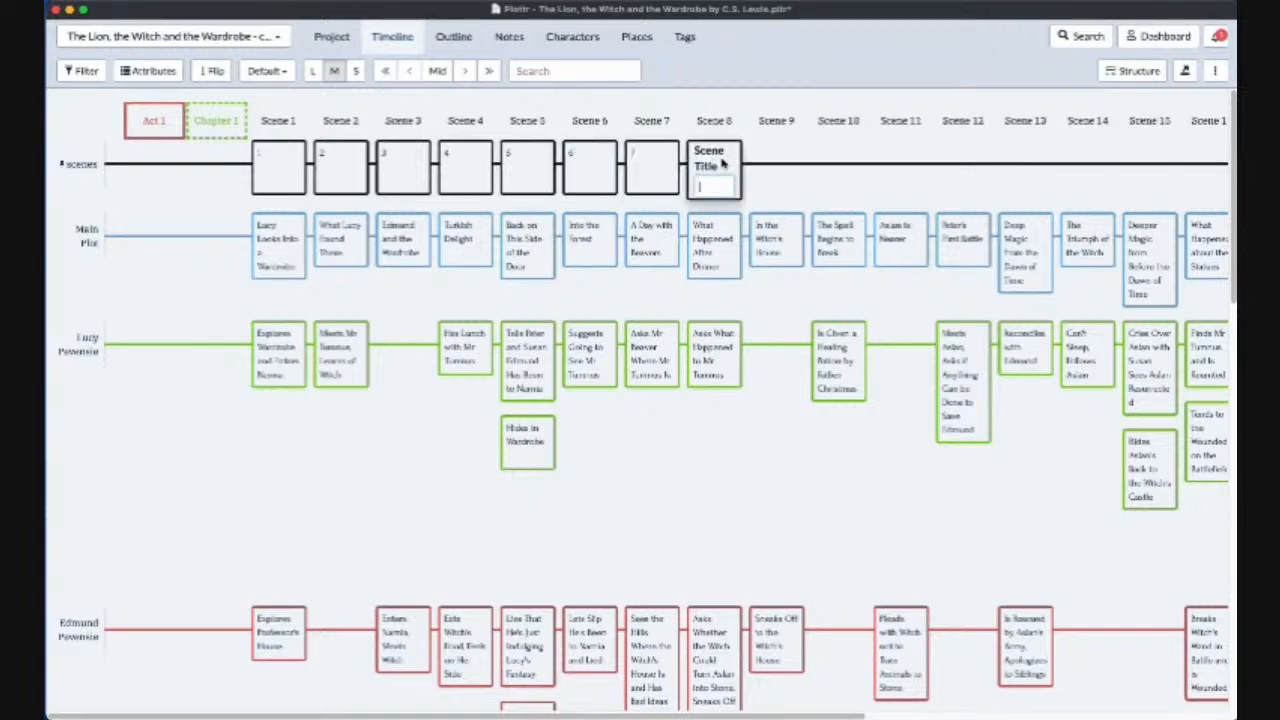
pyautogui.click(777, 158)
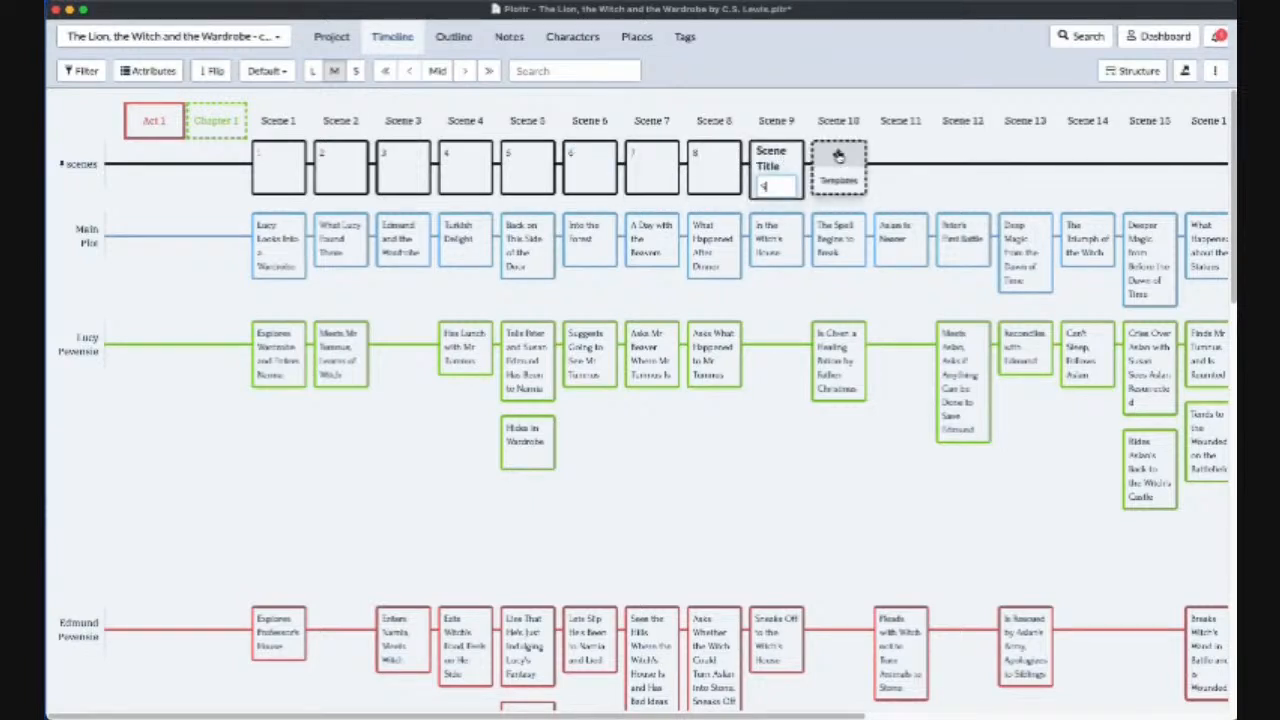
pyautogui.click(838, 158)
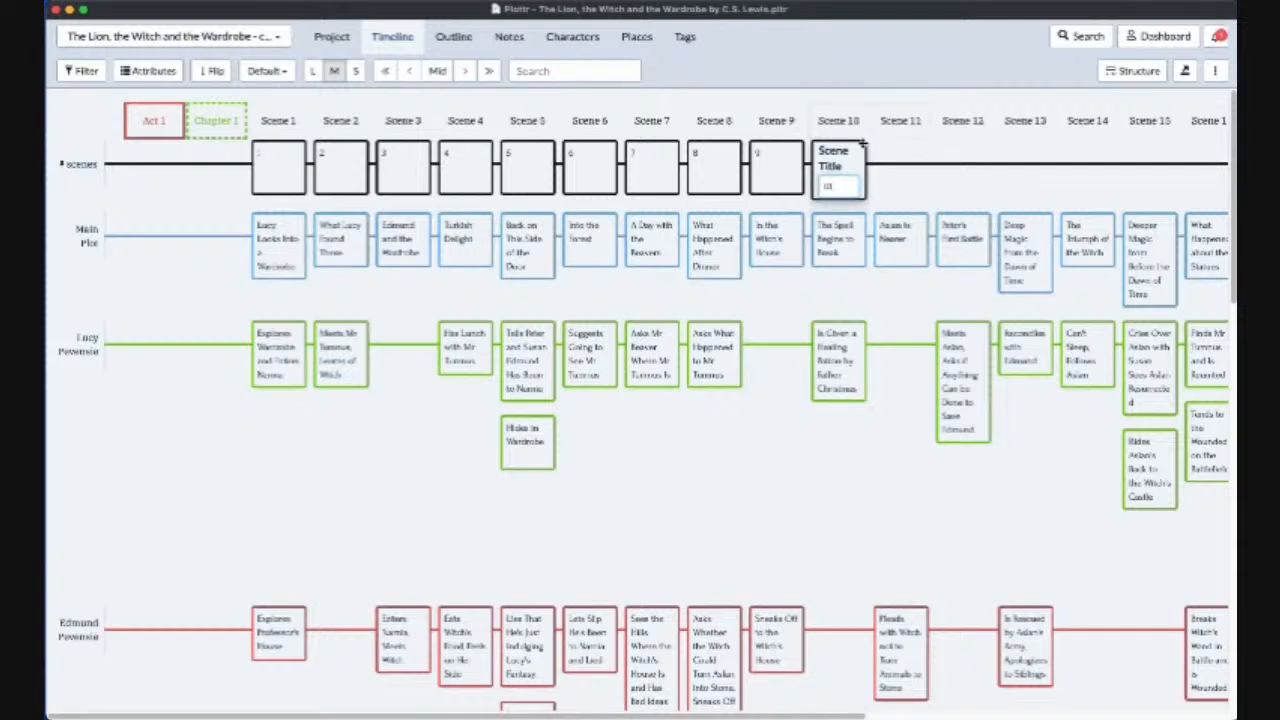
pyautogui.click(903, 160)
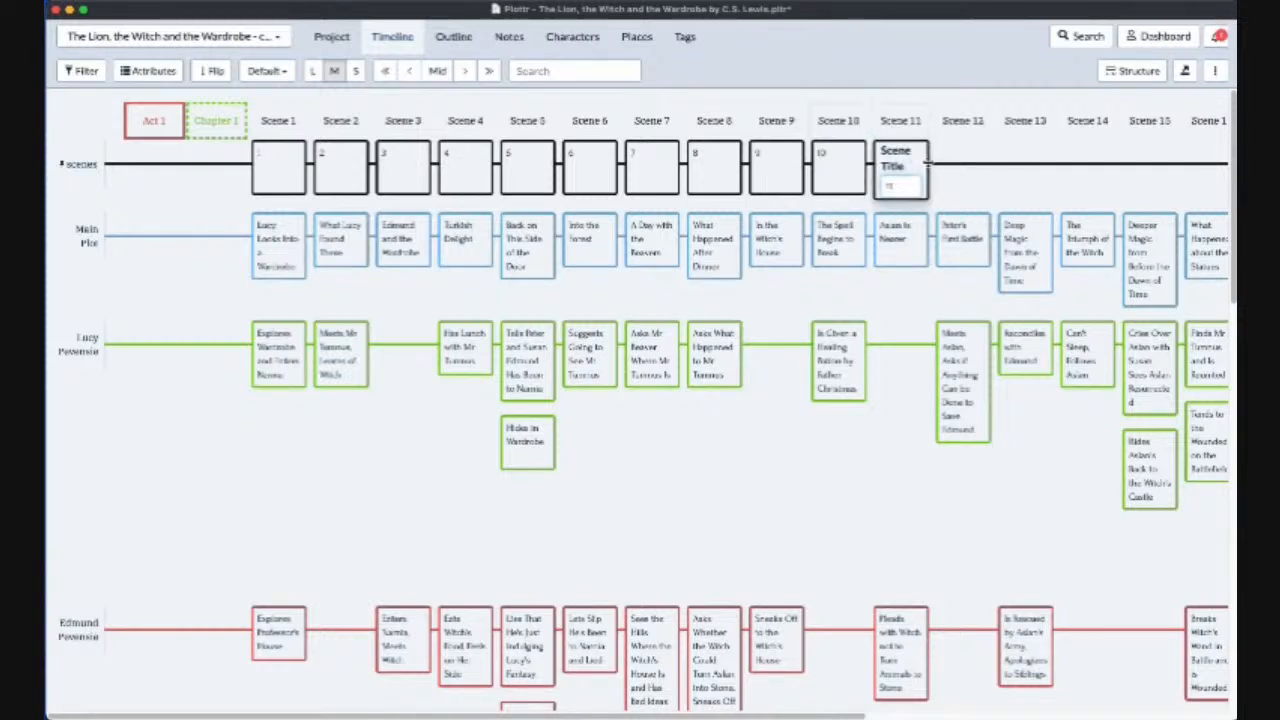
pyautogui.click(963, 162)
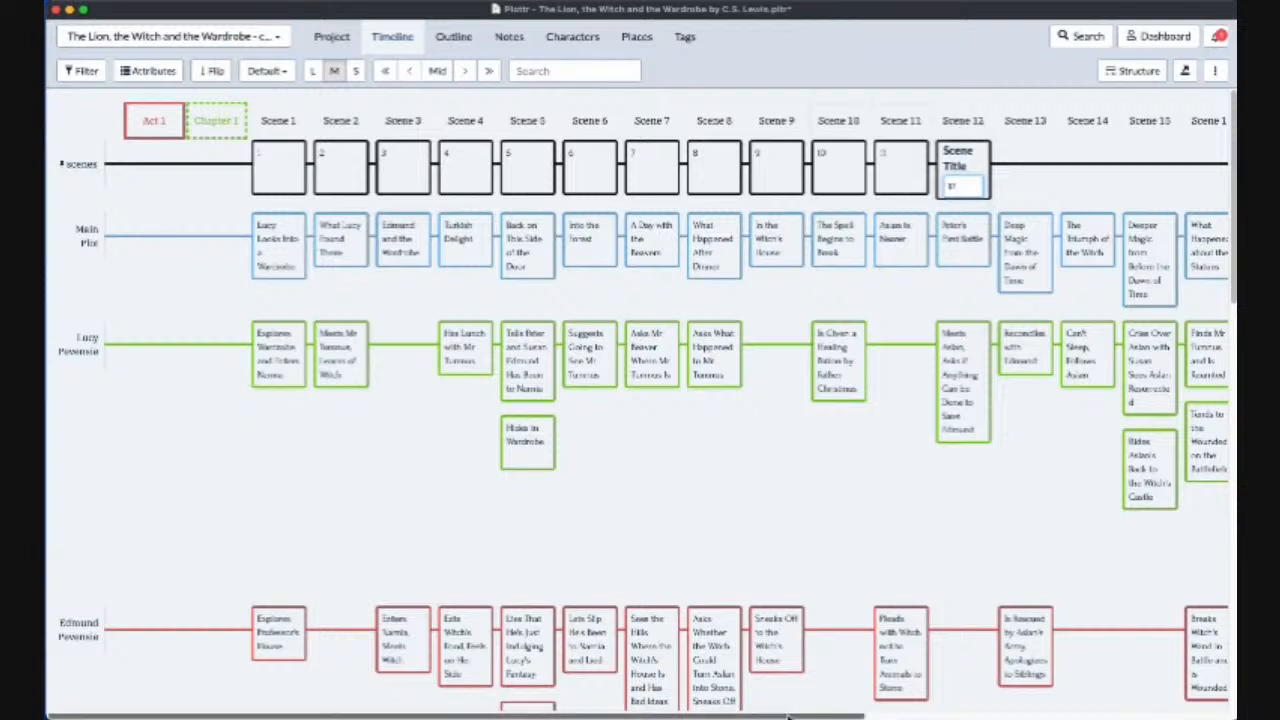
# Add scene cards titled 13 through 17 to the scenes plotline, one each beneath Scene 13 to Scene 17
pyautogui.moveTo(788, 716); pyautogui.dragTo(1152, 716)
pyautogui.click(505, 160)
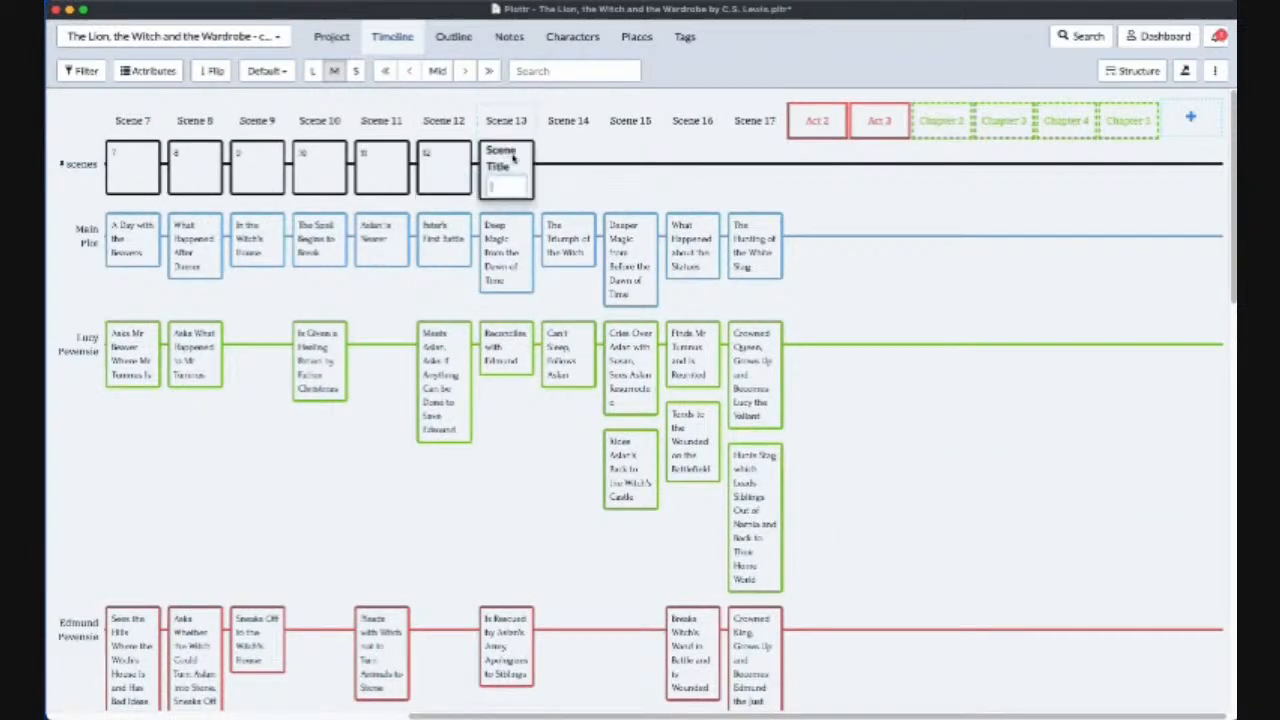
pyautogui.click(566, 162)
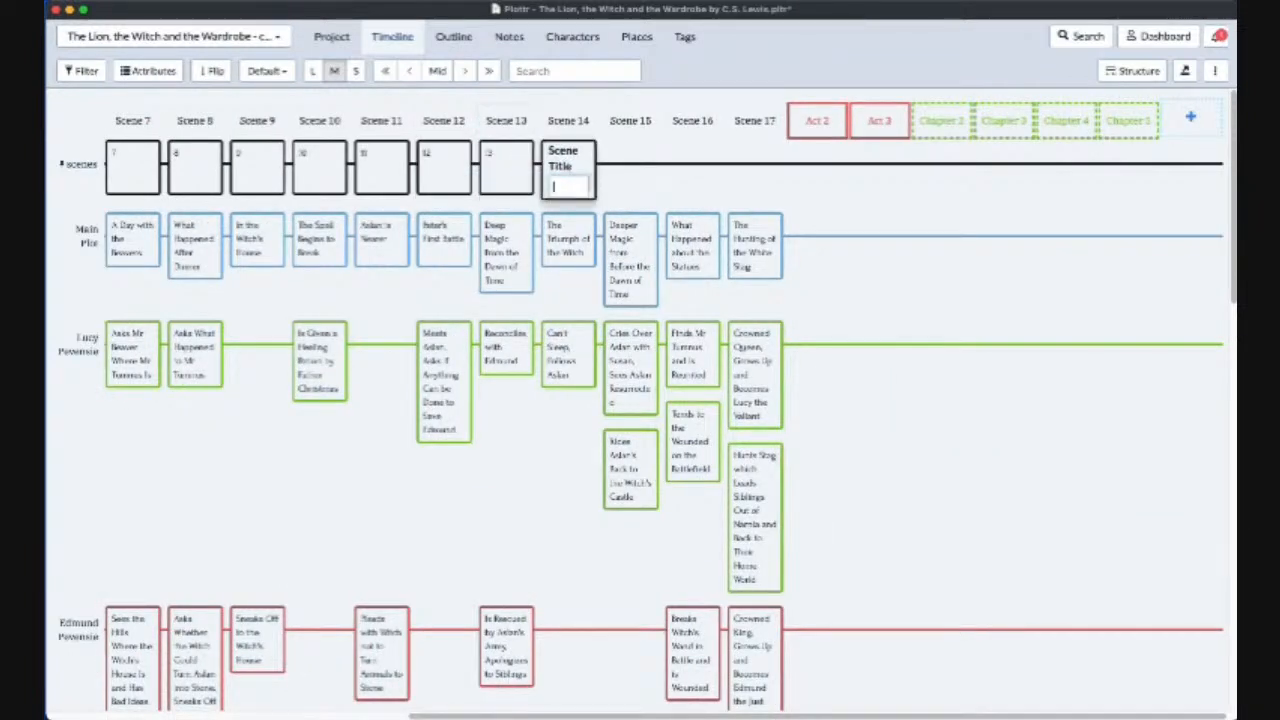
pyautogui.click(630, 162)
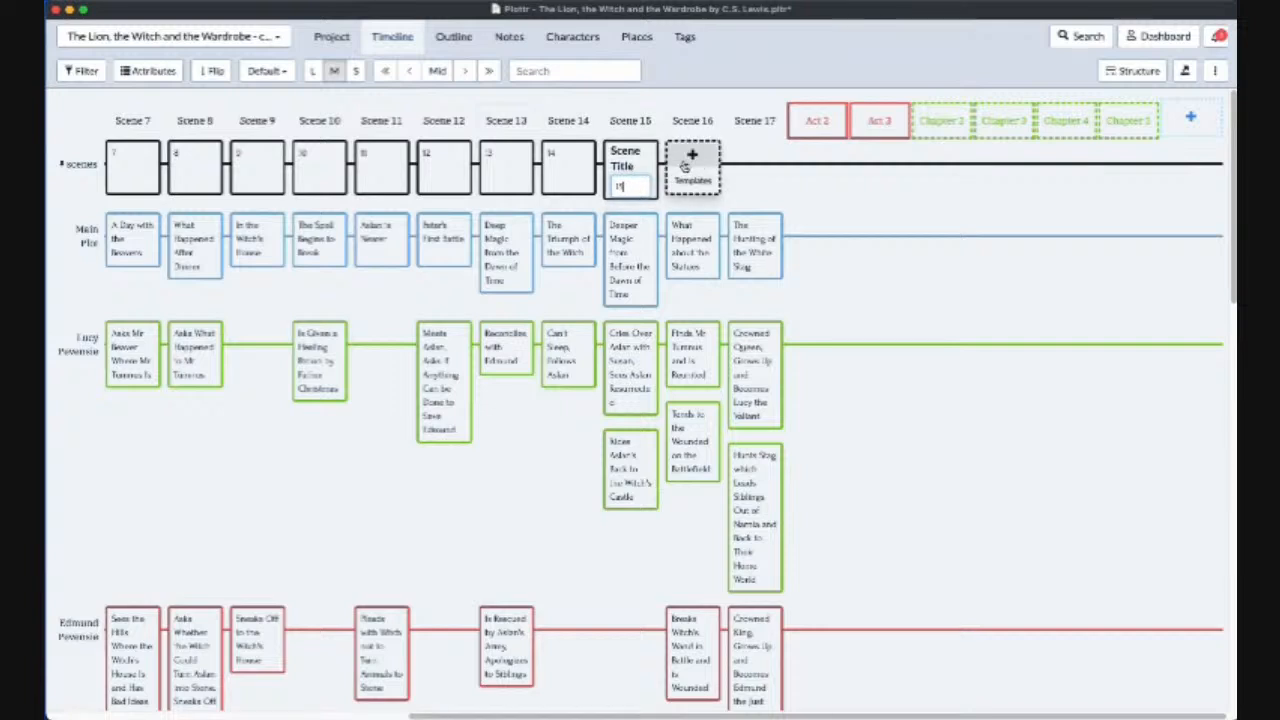
pyautogui.click(686, 163)
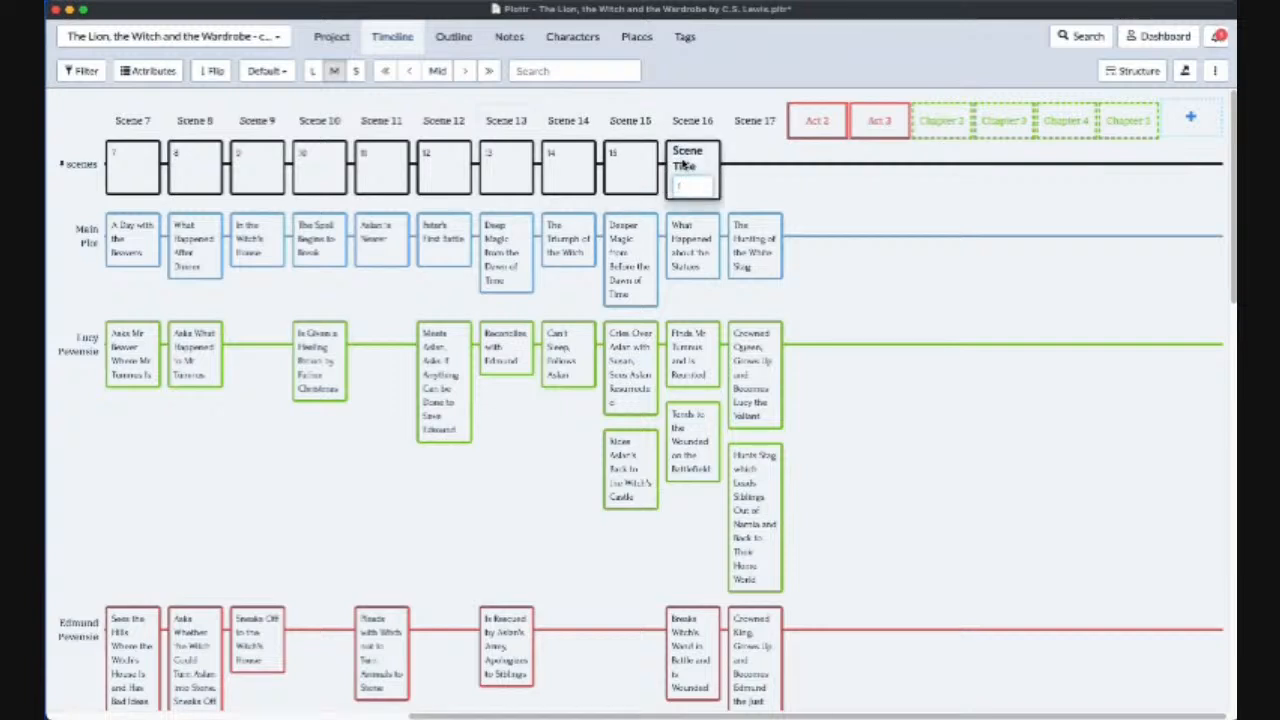
pyautogui.click(752, 163)
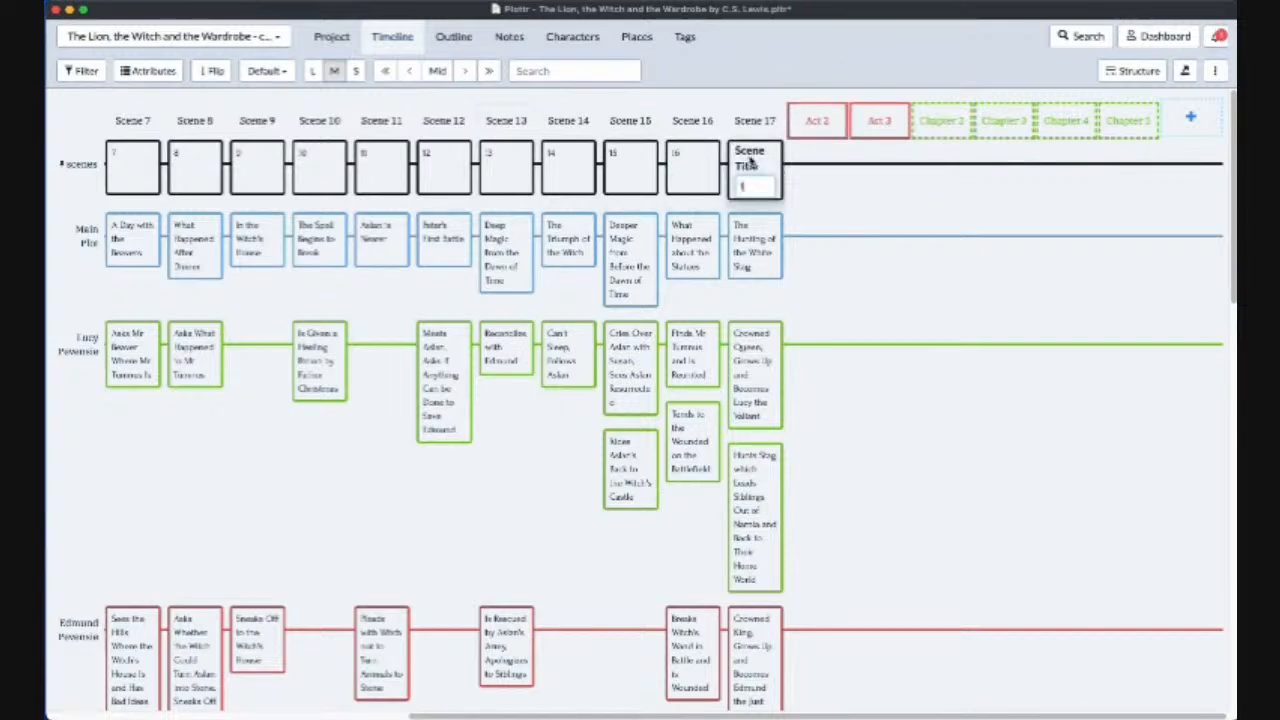
pyautogui.click(777, 58)
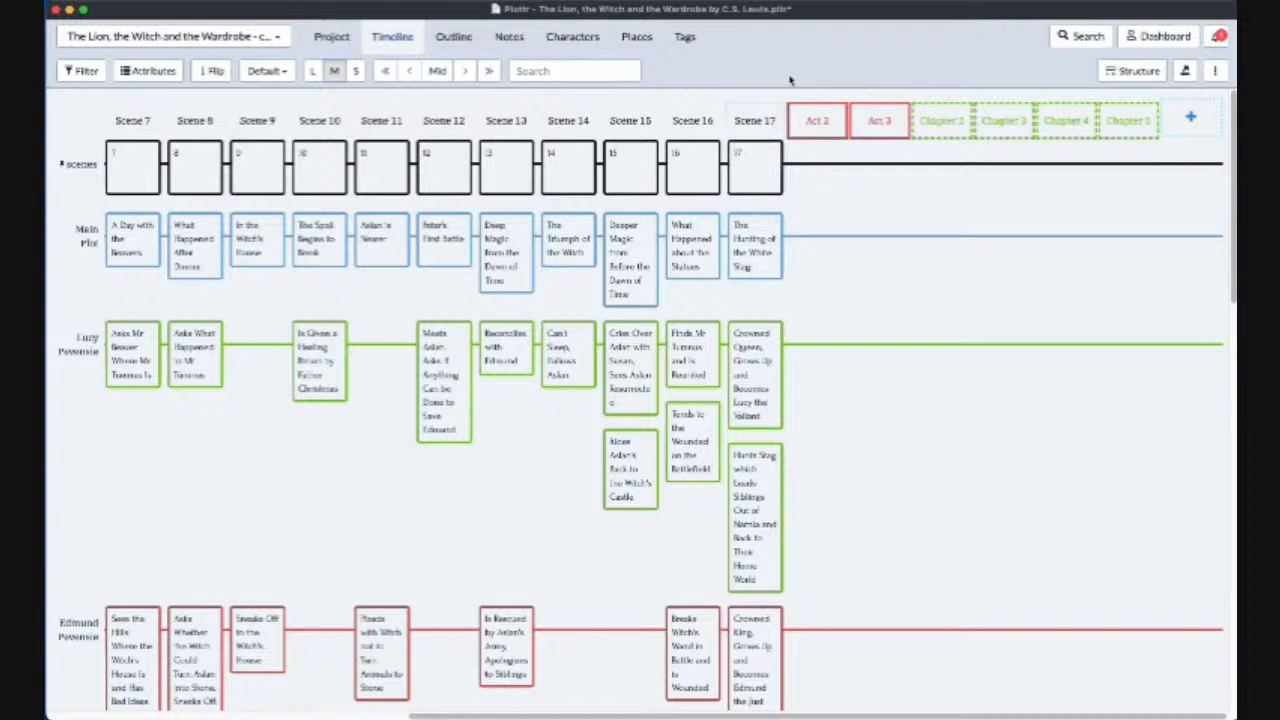
# Move Scenes 17, 16, 15 and 14 after Chapters 5, 4, 3 and 2 of Act 3 respectively, and collapse Act 3
pyautogui.moveTo(837, 194)
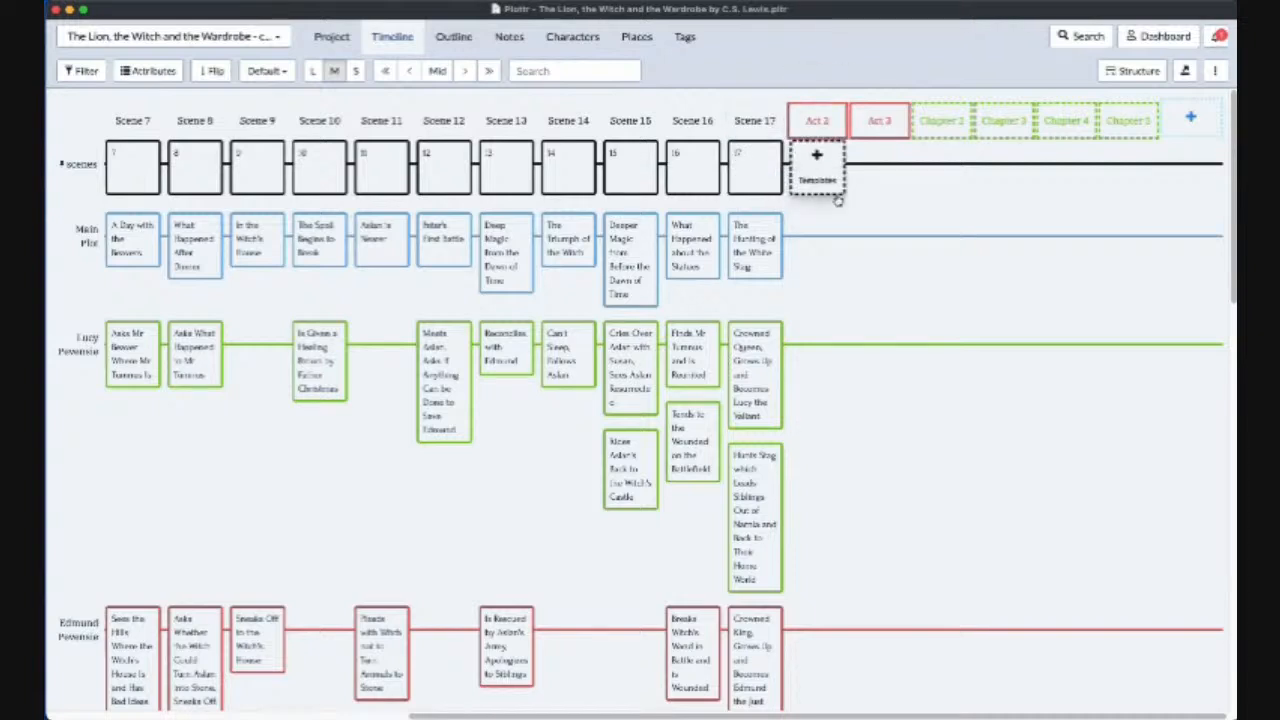
pyautogui.moveTo(800, 223)
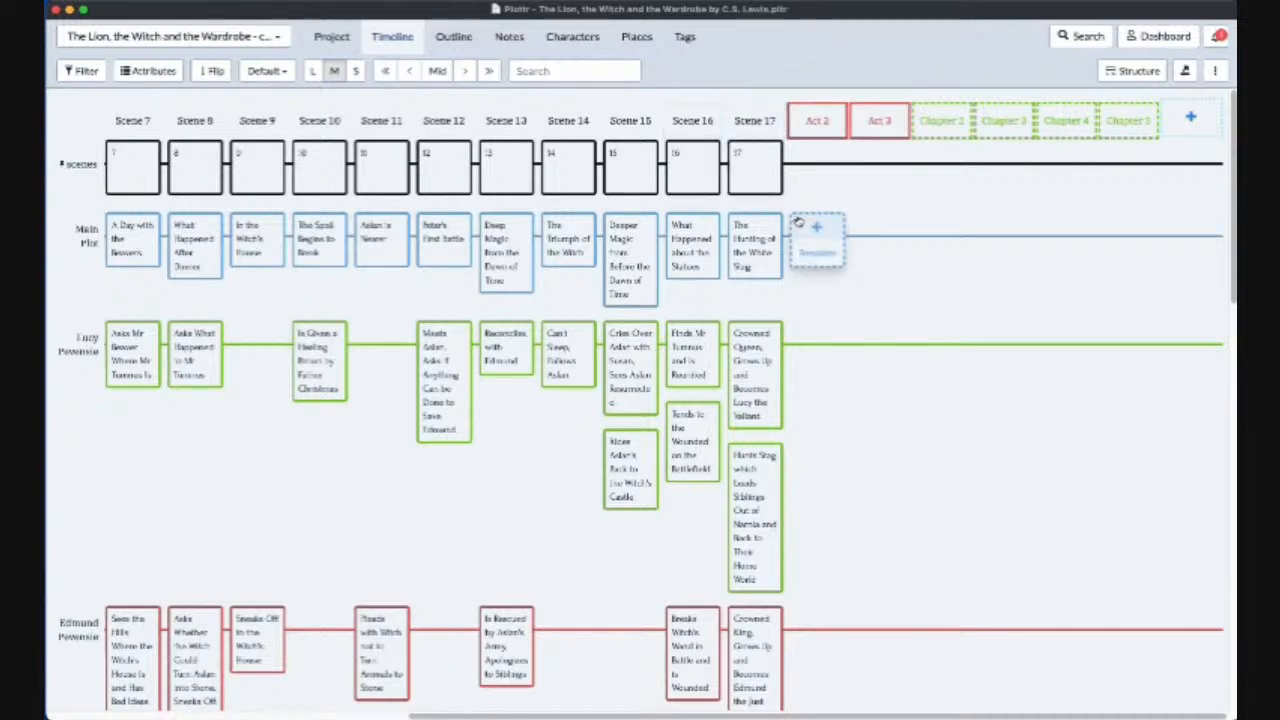
pyautogui.moveTo(756, 95)
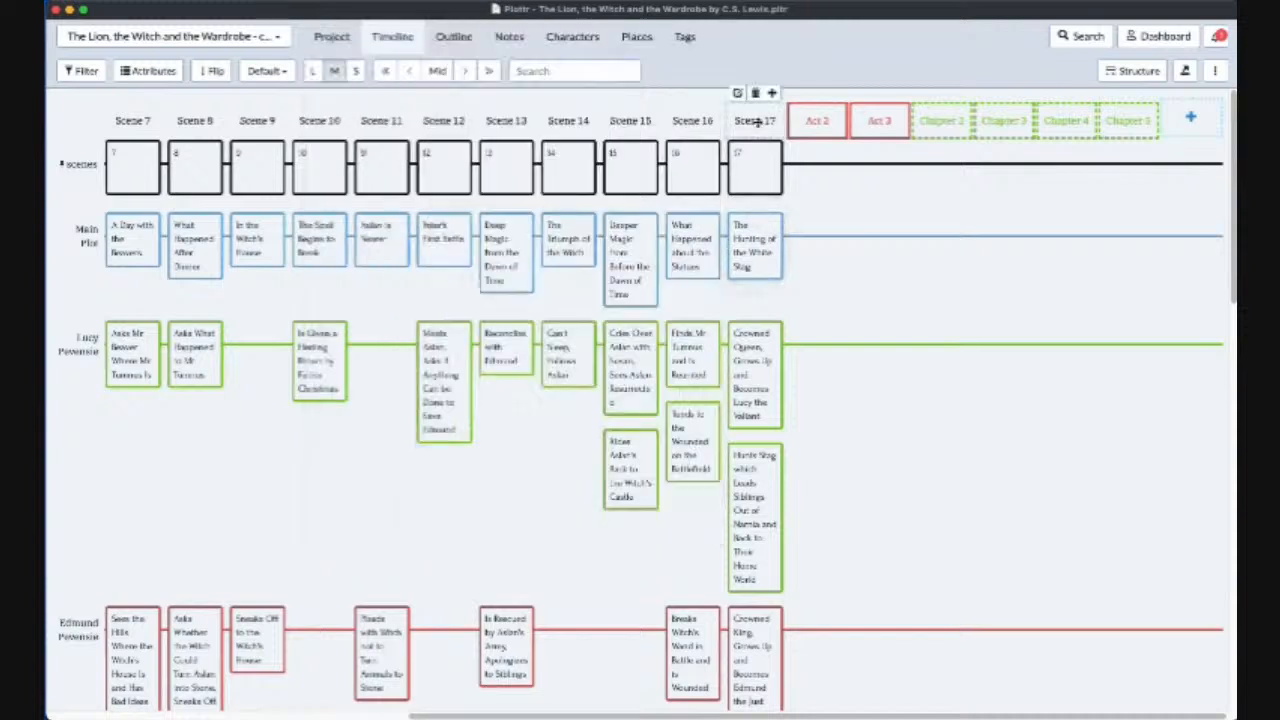
pyautogui.moveTo(751, 117)
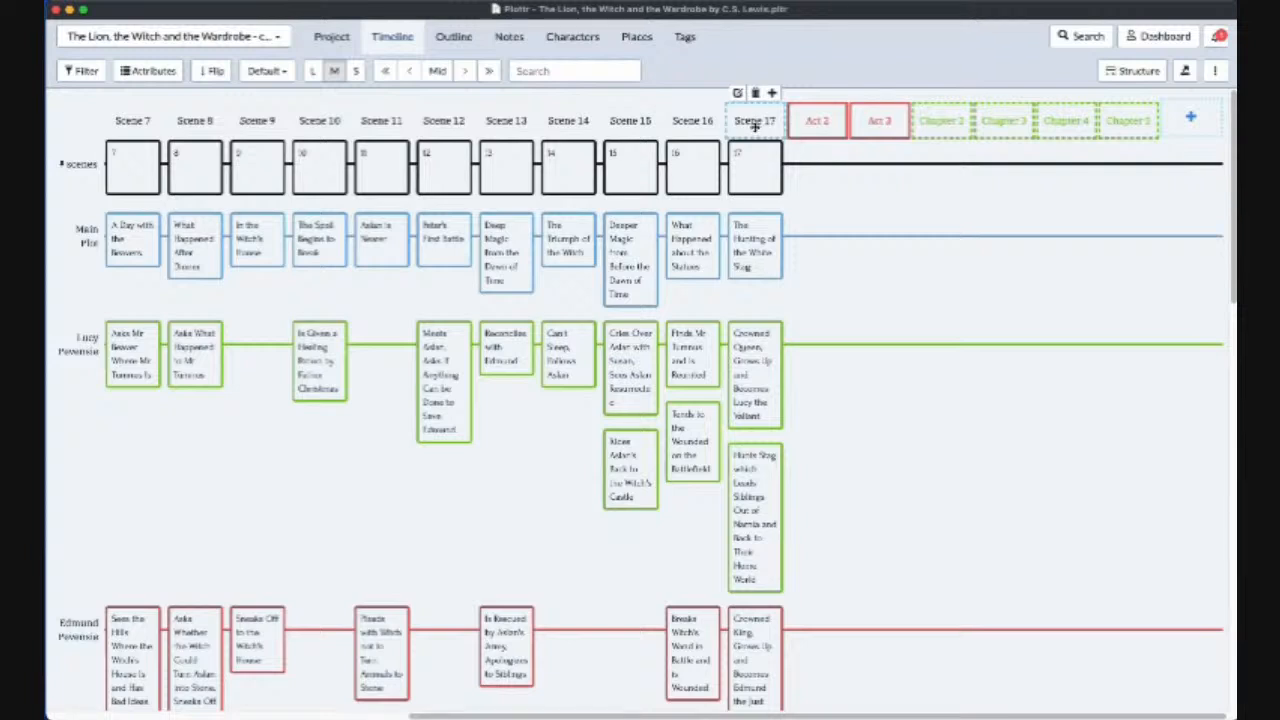
pyautogui.moveTo(1147, 121)
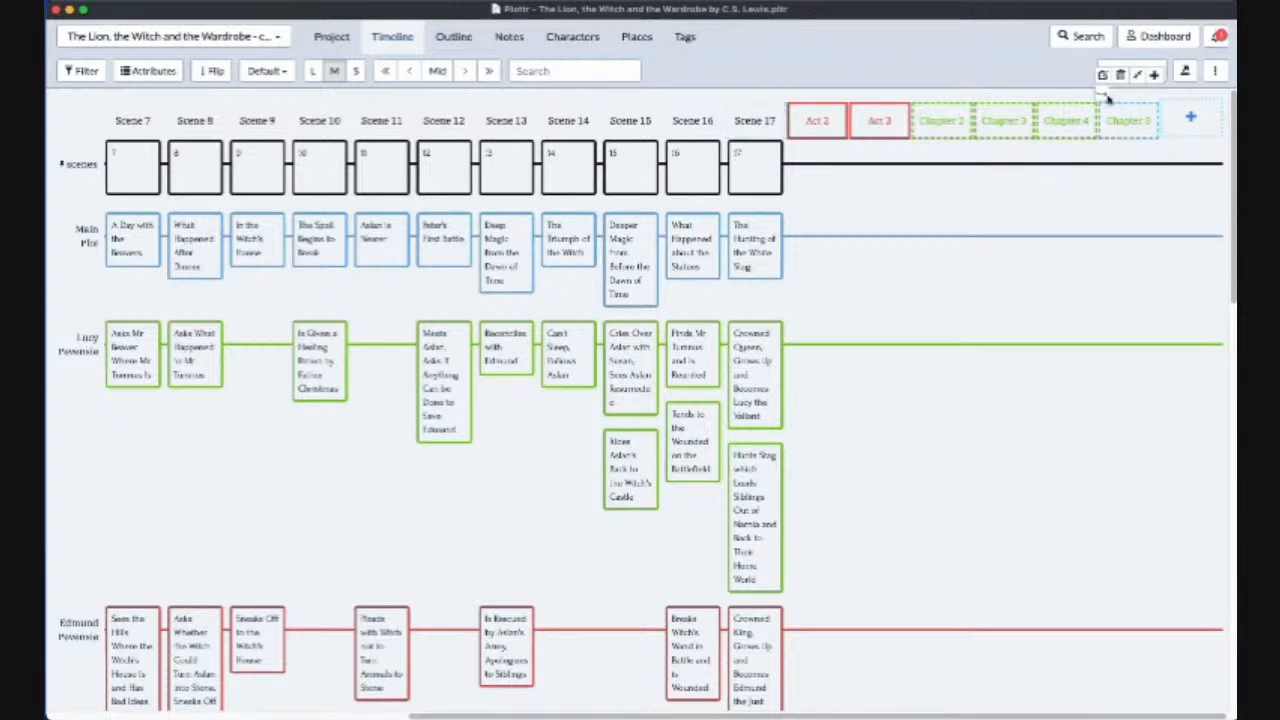
pyautogui.moveTo(565, 112)
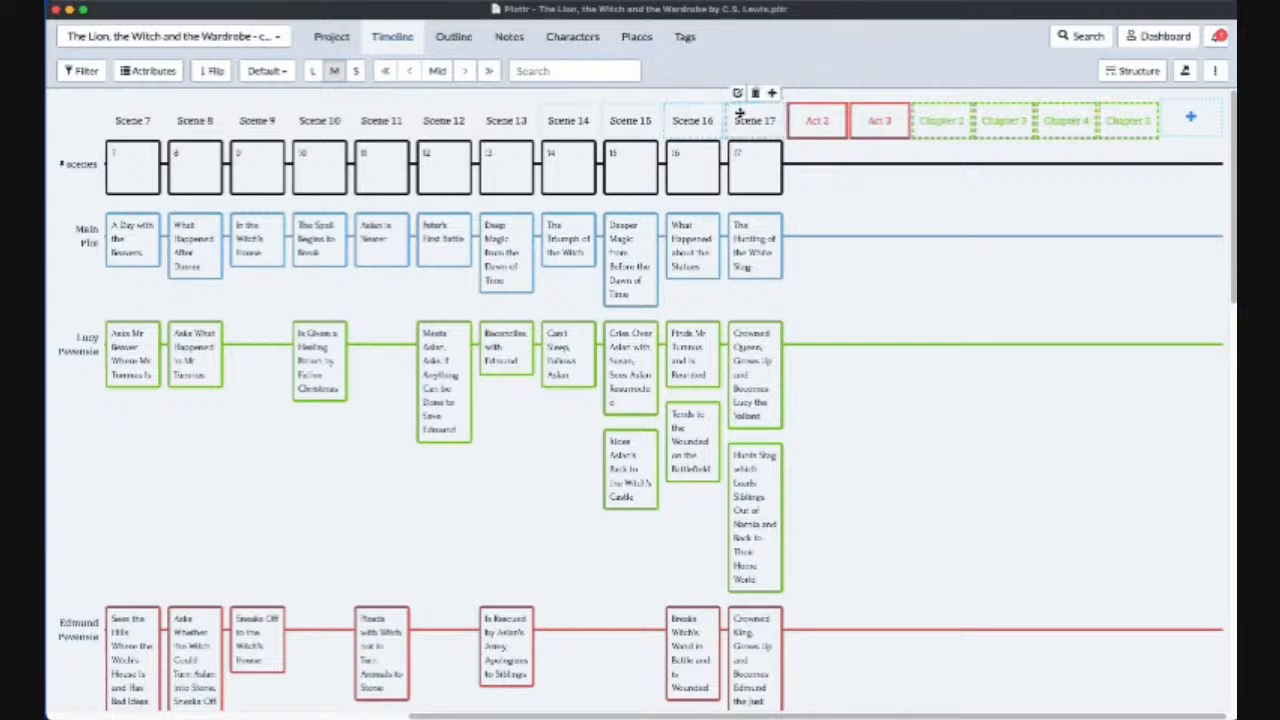
pyautogui.moveTo(878, 117)
pyautogui.moveTo(751, 120); pyautogui.dragTo(1145, 127)
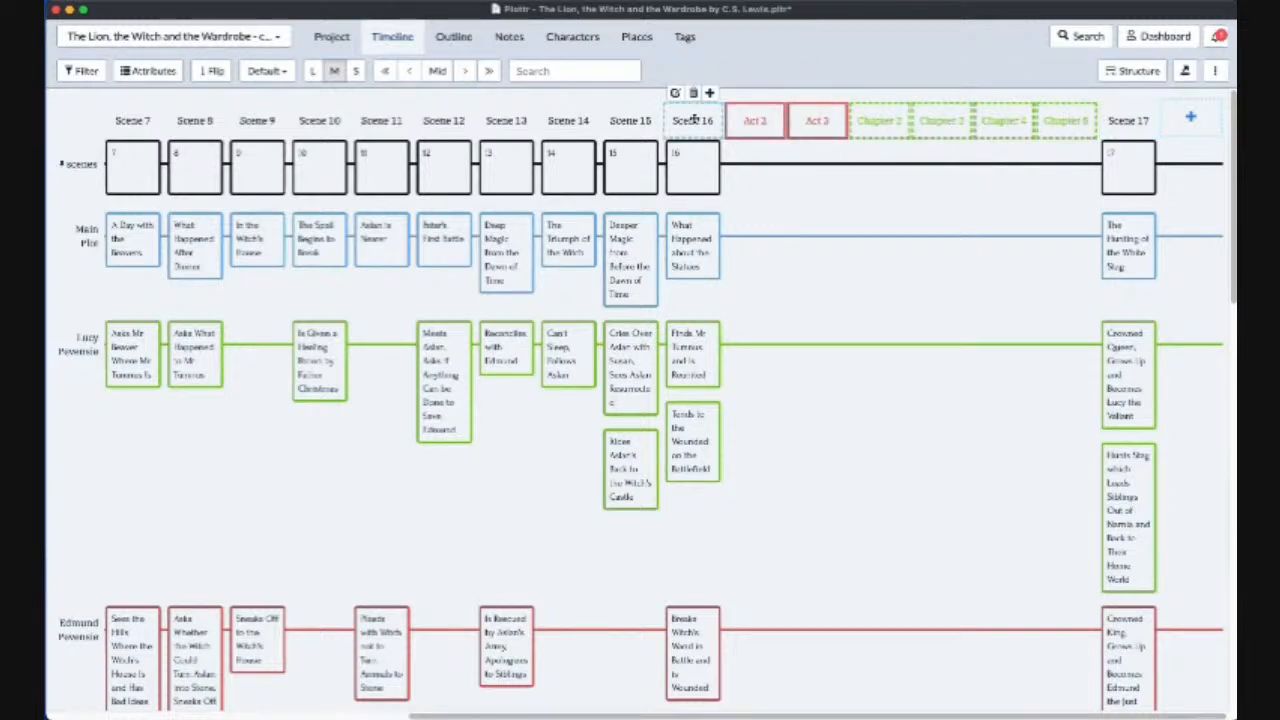
pyautogui.moveTo(694, 119); pyautogui.dragTo(1005, 128)
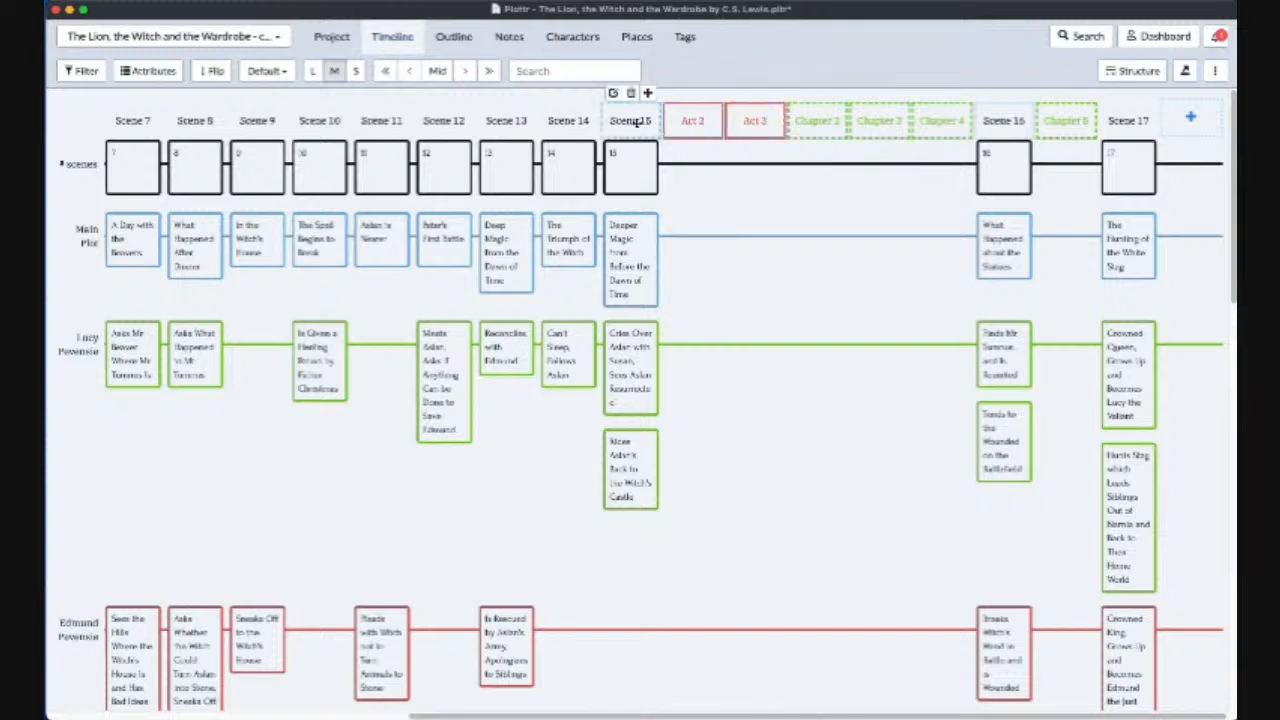
pyautogui.moveTo(630, 120); pyautogui.dragTo(884, 132)
pyautogui.moveTo(570, 120); pyautogui.dragTo(762, 138)
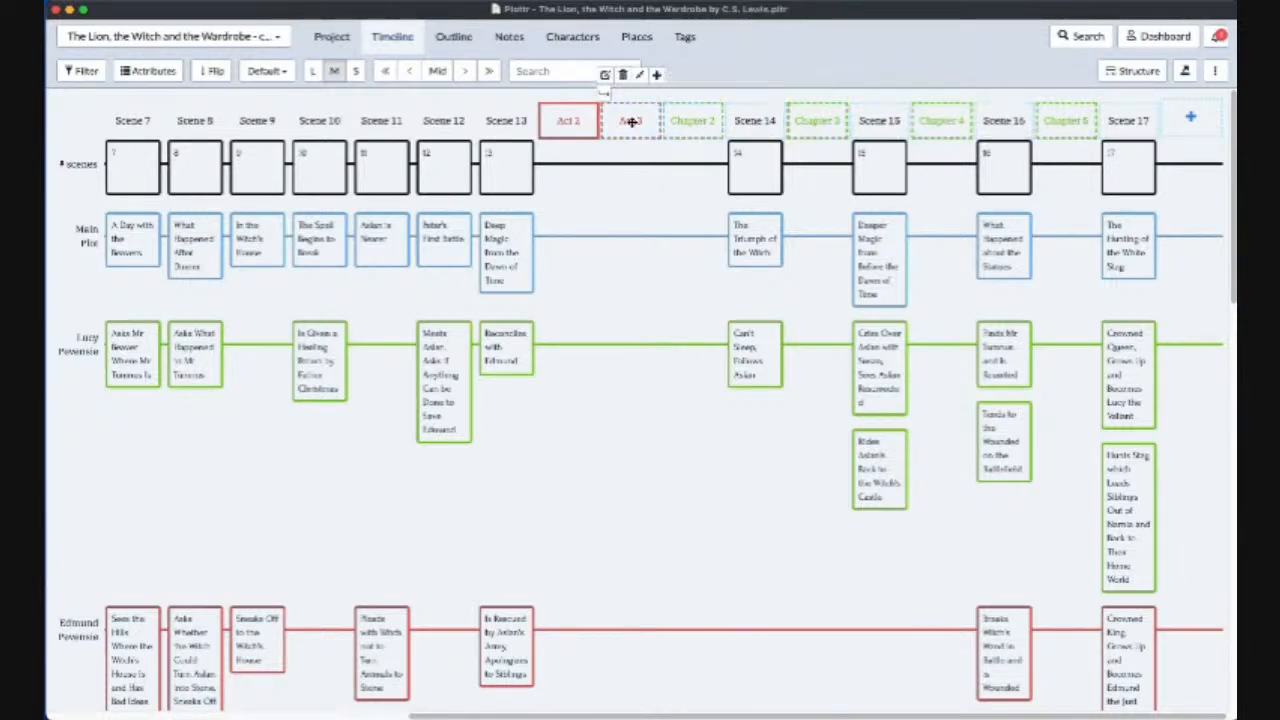
pyautogui.click(640, 76)
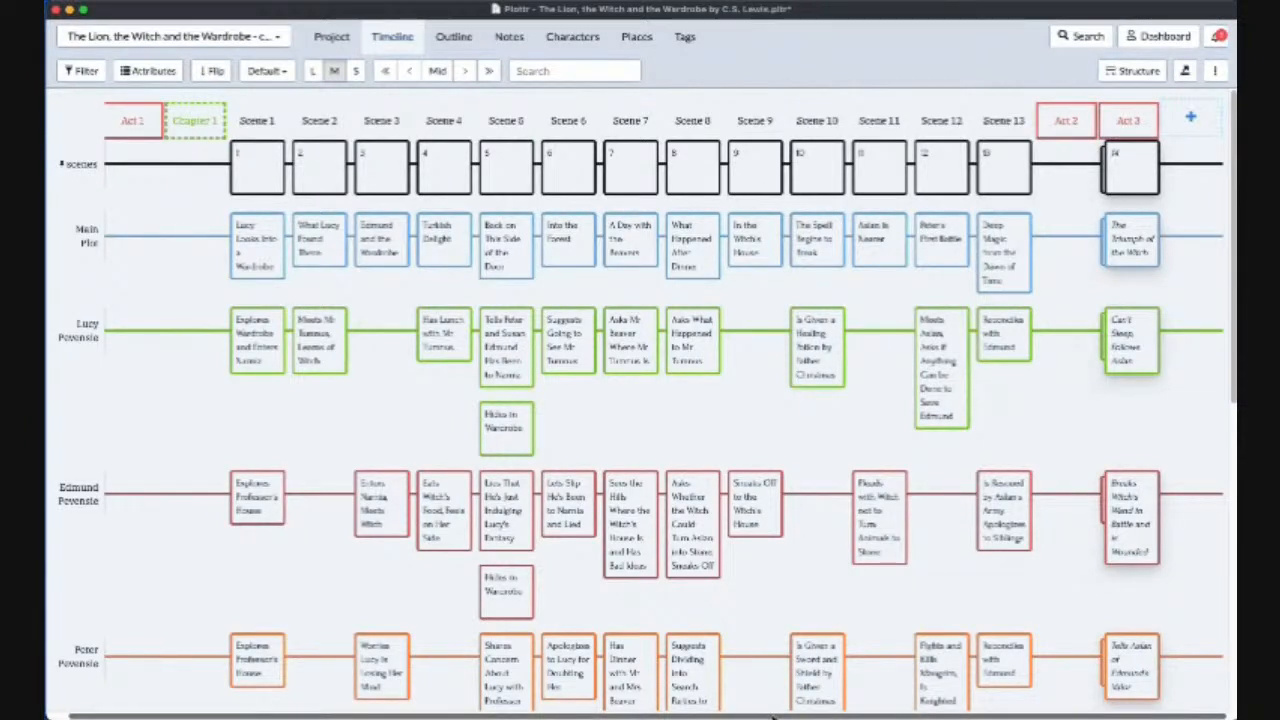
# Insert seven chapters, Chapter 2 to Chapter 8, under Act 2
pyautogui.moveTo(1157, 77)
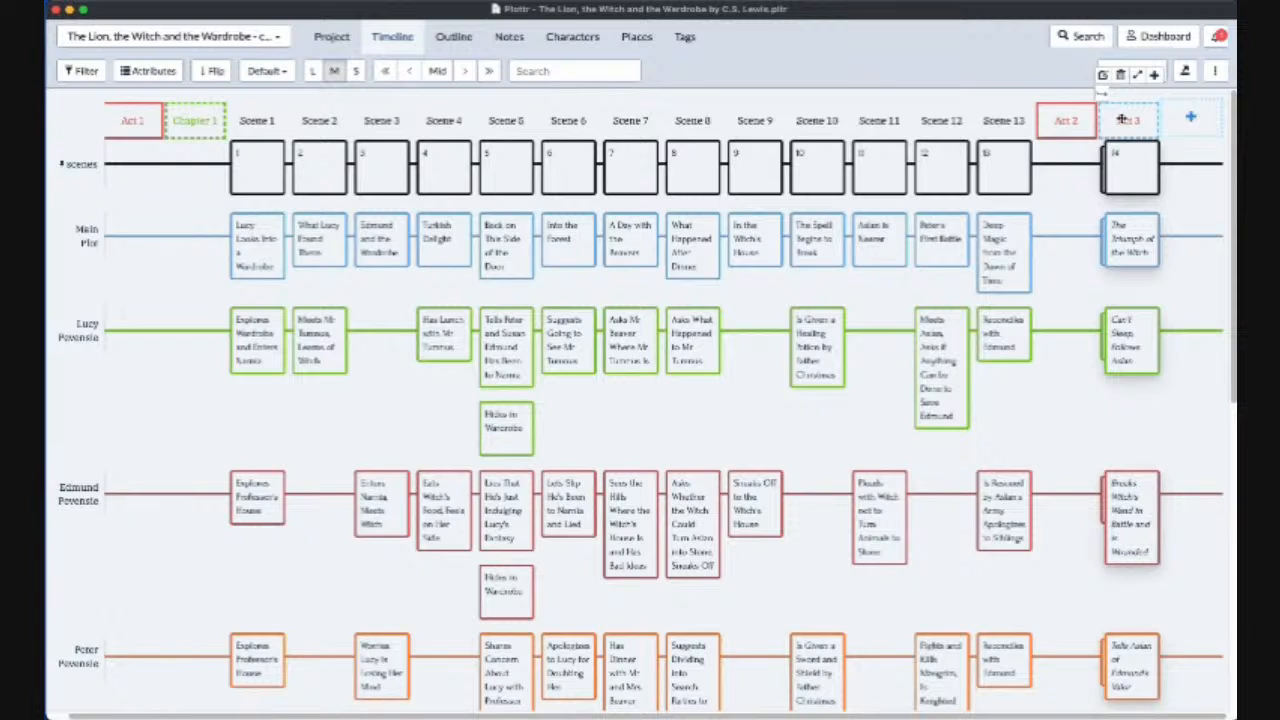
pyautogui.moveTo(1064, 220)
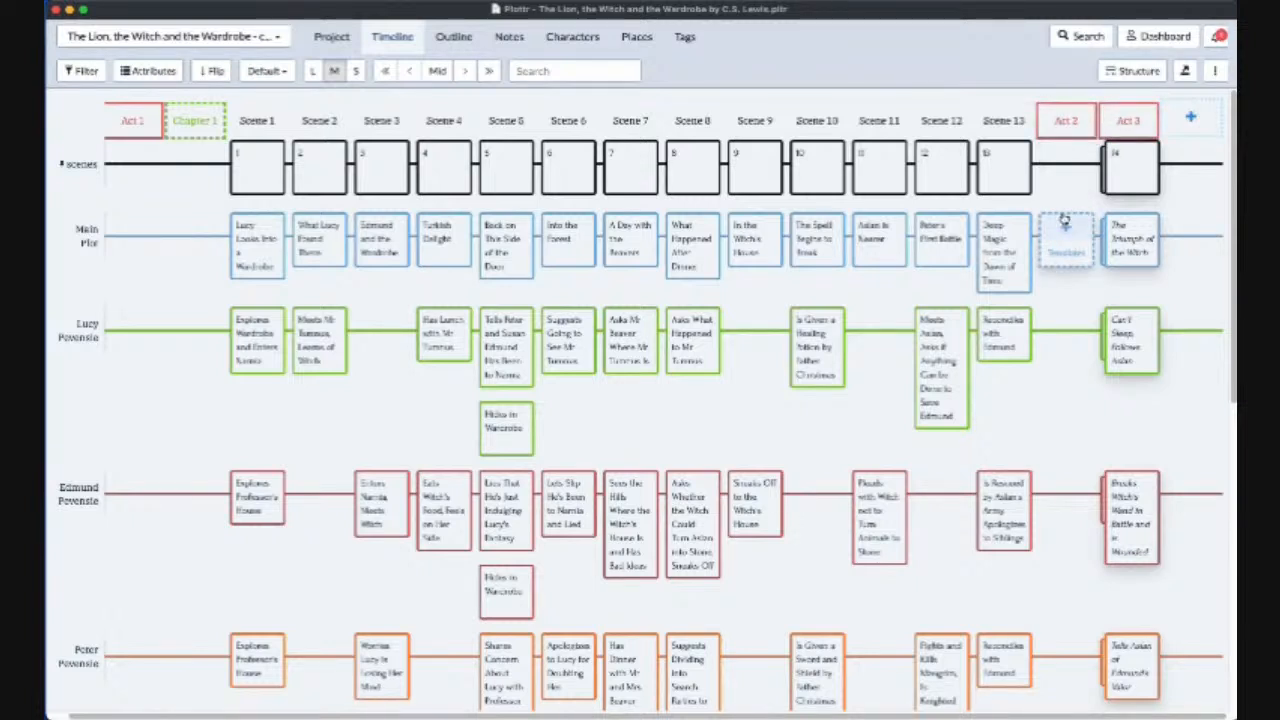
pyautogui.moveTo(1060, 118)
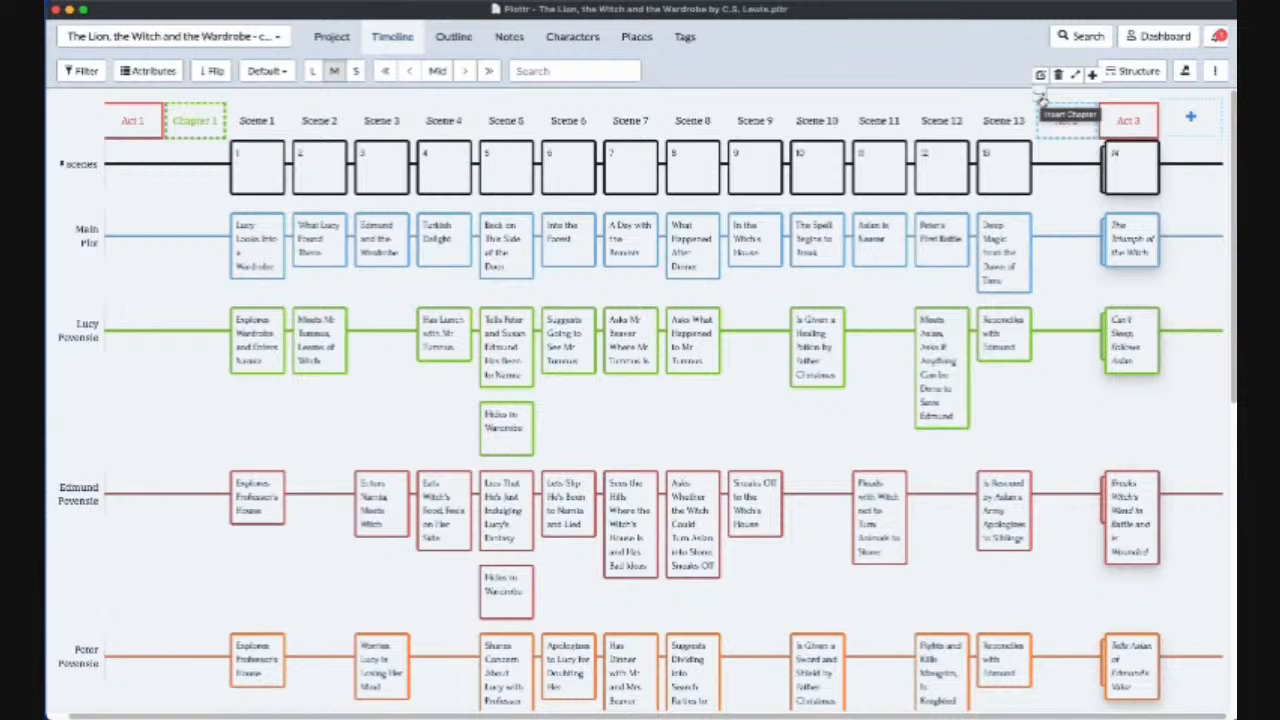
pyautogui.click(1040, 90)
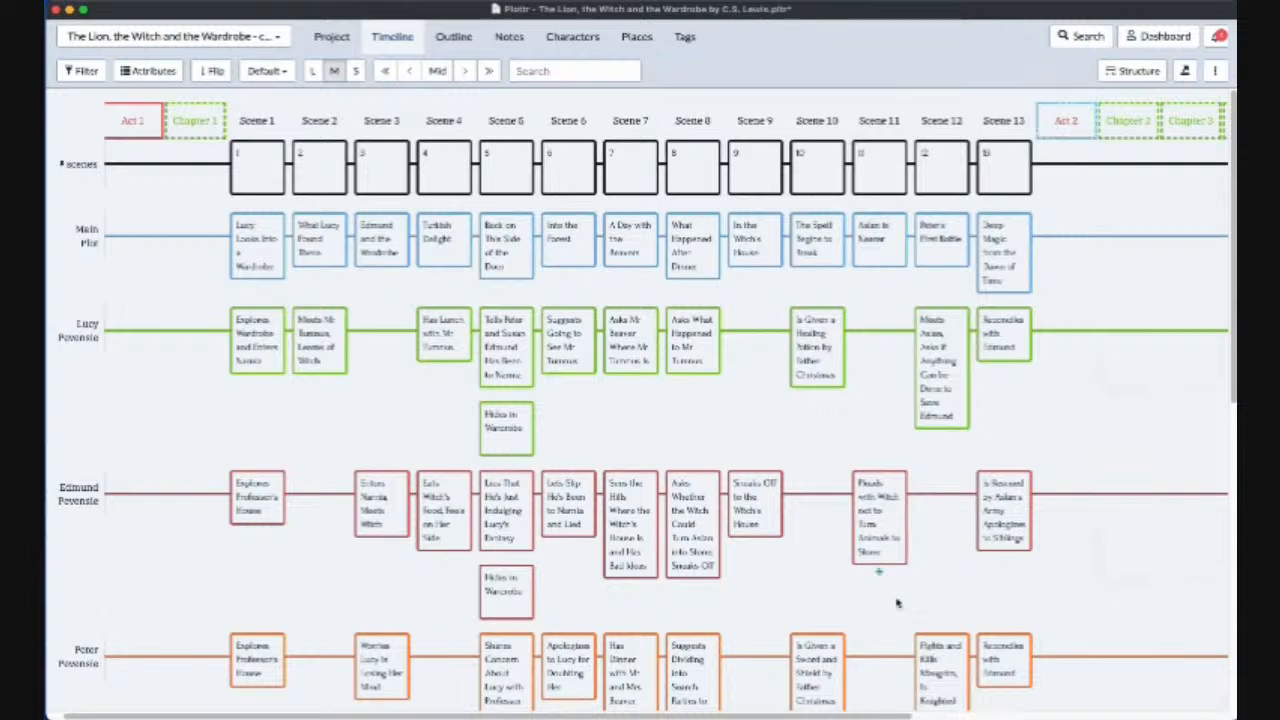
# Move Scenes 13 down to 7 into Act 2, placing one after each chapter from Chapter 8 back to Chapter 2
pyautogui.hscroll(5, 846, 694)
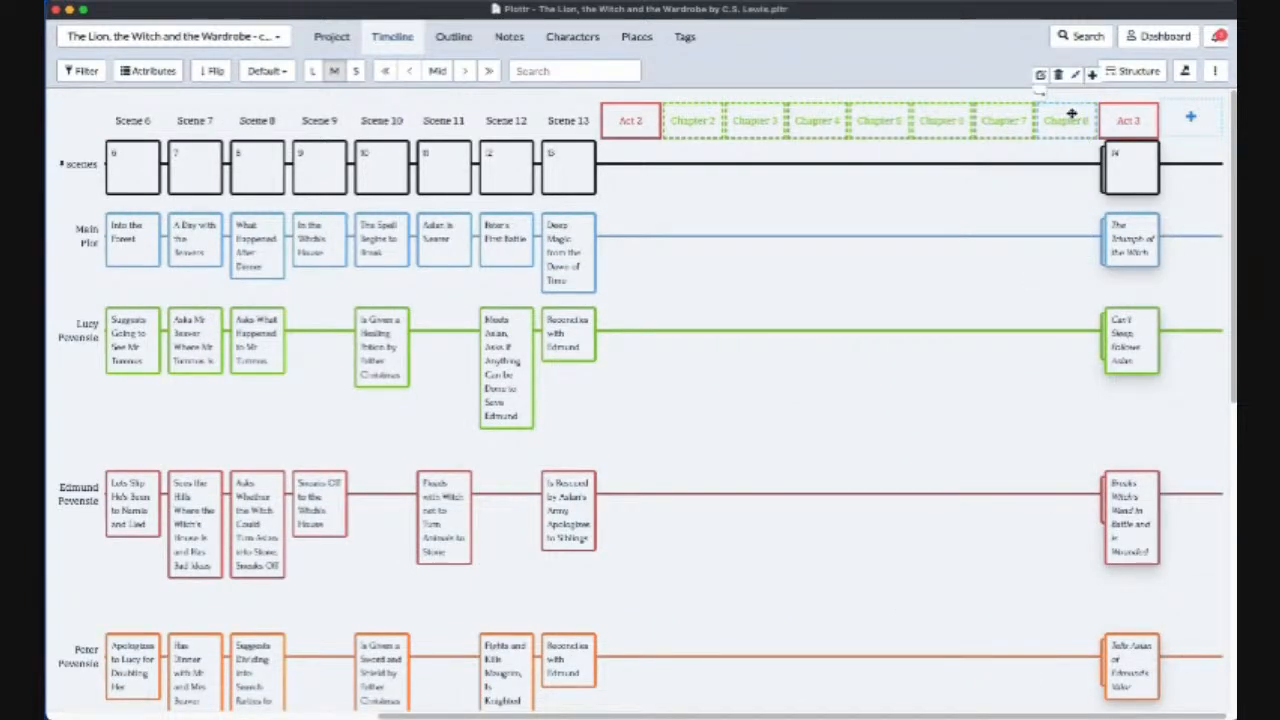
pyautogui.moveTo(582, 124)
pyautogui.moveTo(570, 120); pyautogui.dragTo(1068, 128)
pyautogui.moveTo(506, 124); pyautogui.dragTo(940, 136)
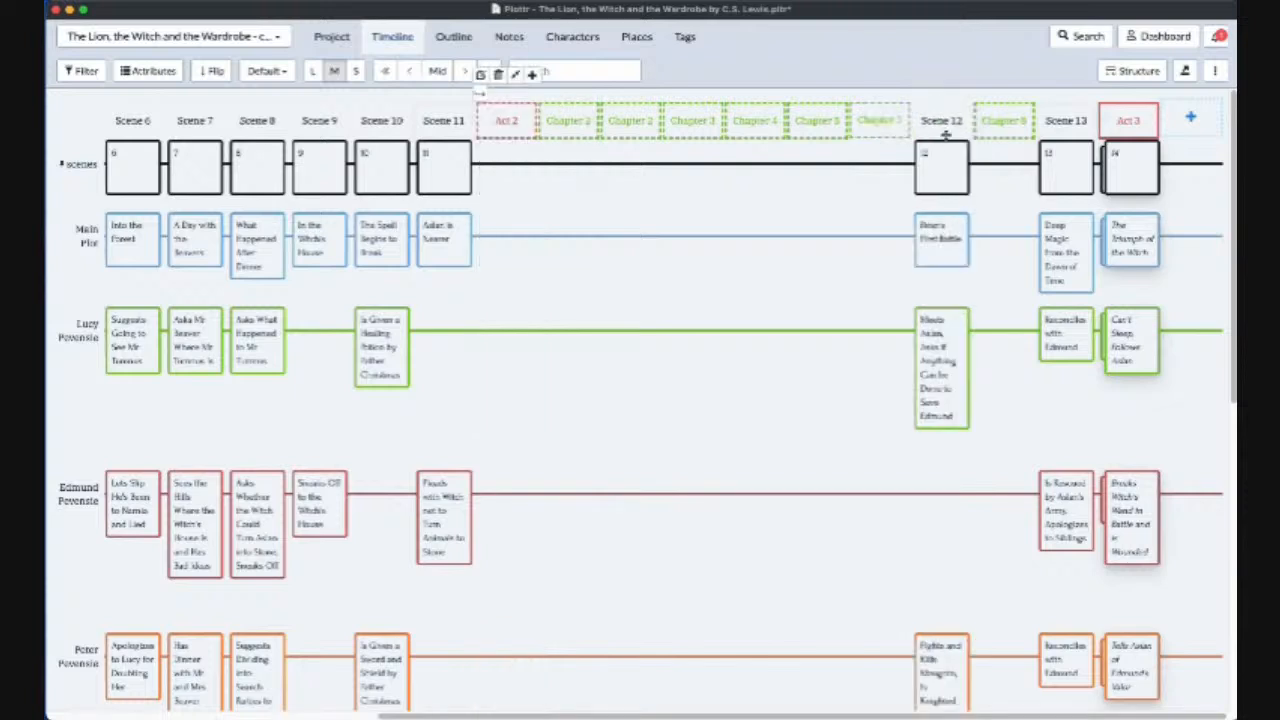
pyautogui.moveTo(443, 121); pyautogui.dragTo(818, 134)
pyautogui.moveTo(383, 121); pyautogui.dragTo(705, 137)
pyautogui.moveTo(319, 120); pyautogui.dragTo(572, 128)
pyautogui.moveTo(257, 120); pyautogui.dragTo(455, 138)
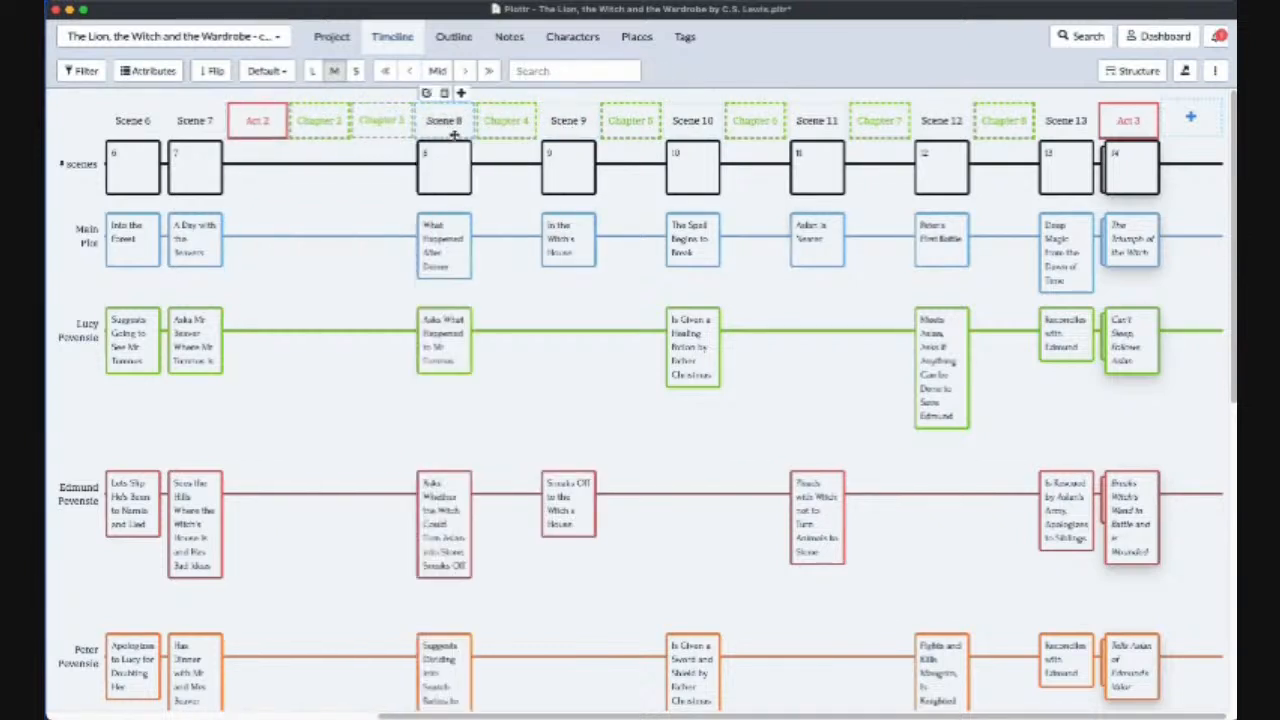
pyautogui.moveTo(195, 122); pyautogui.dragTo(334, 132)
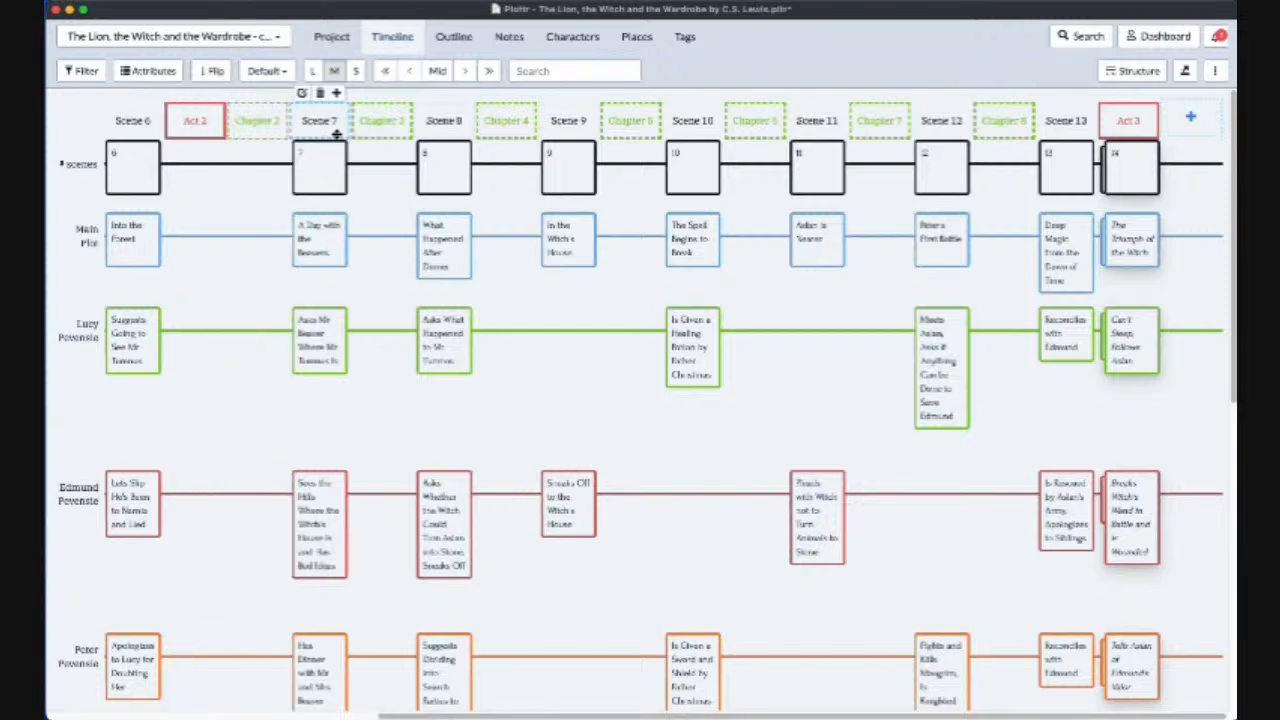
# Insert five chapters, Chapter 2 to Chapter 6, under Act 1
pyautogui.moveTo(660, 716); pyautogui.dragTo(328, 716)
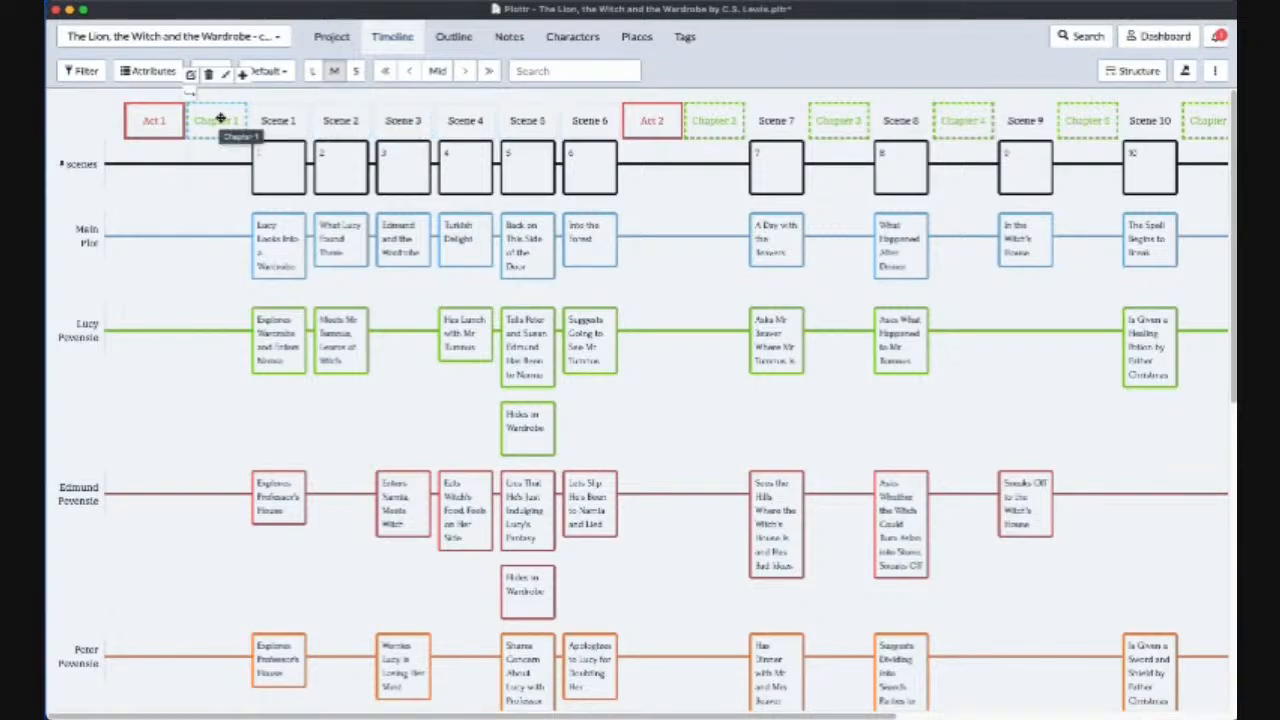
pyautogui.click(242, 76)
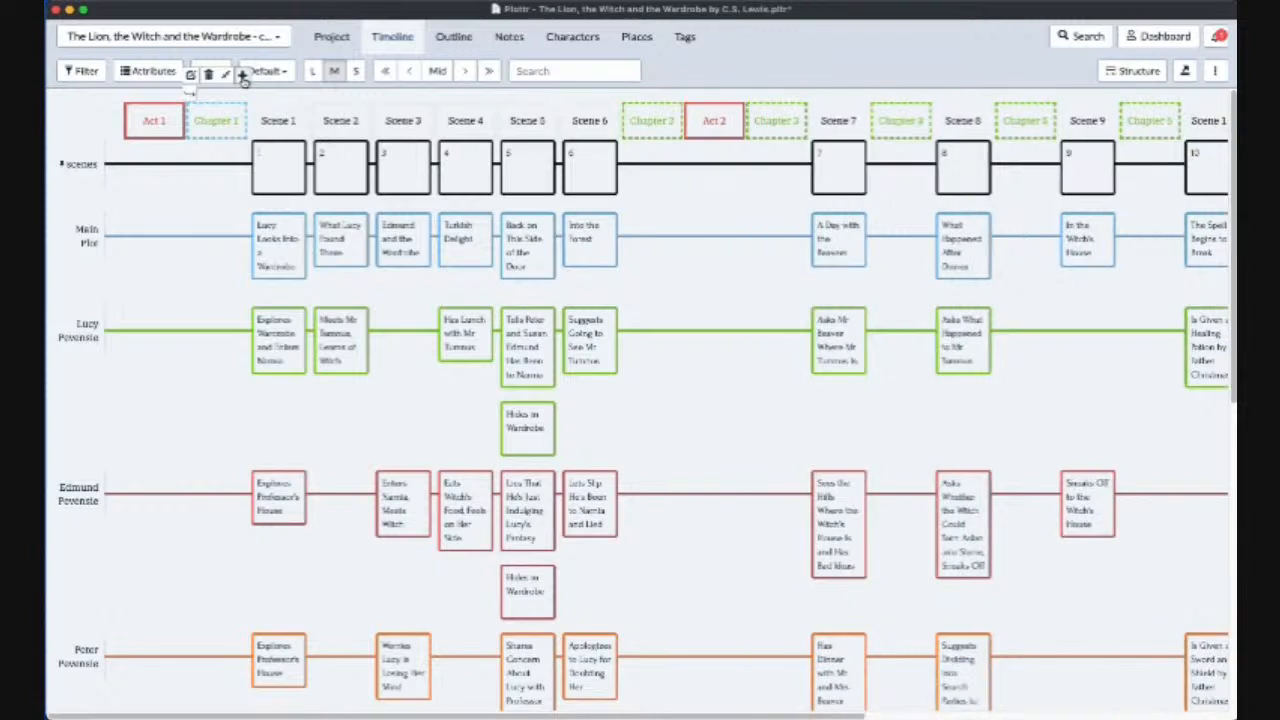
pyautogui.click(242, 76)
pyautogui.click(242, 76)
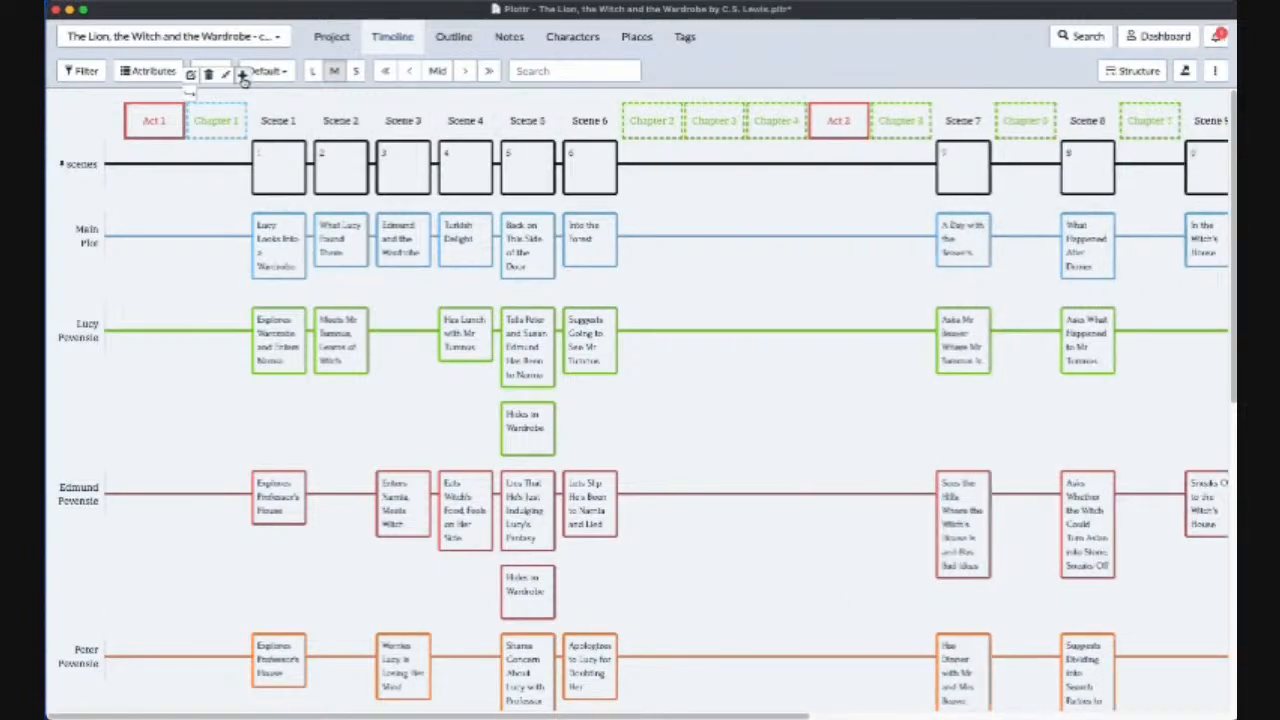
pyautogui.click(242, 76)
pyautogui.click(242, 76)
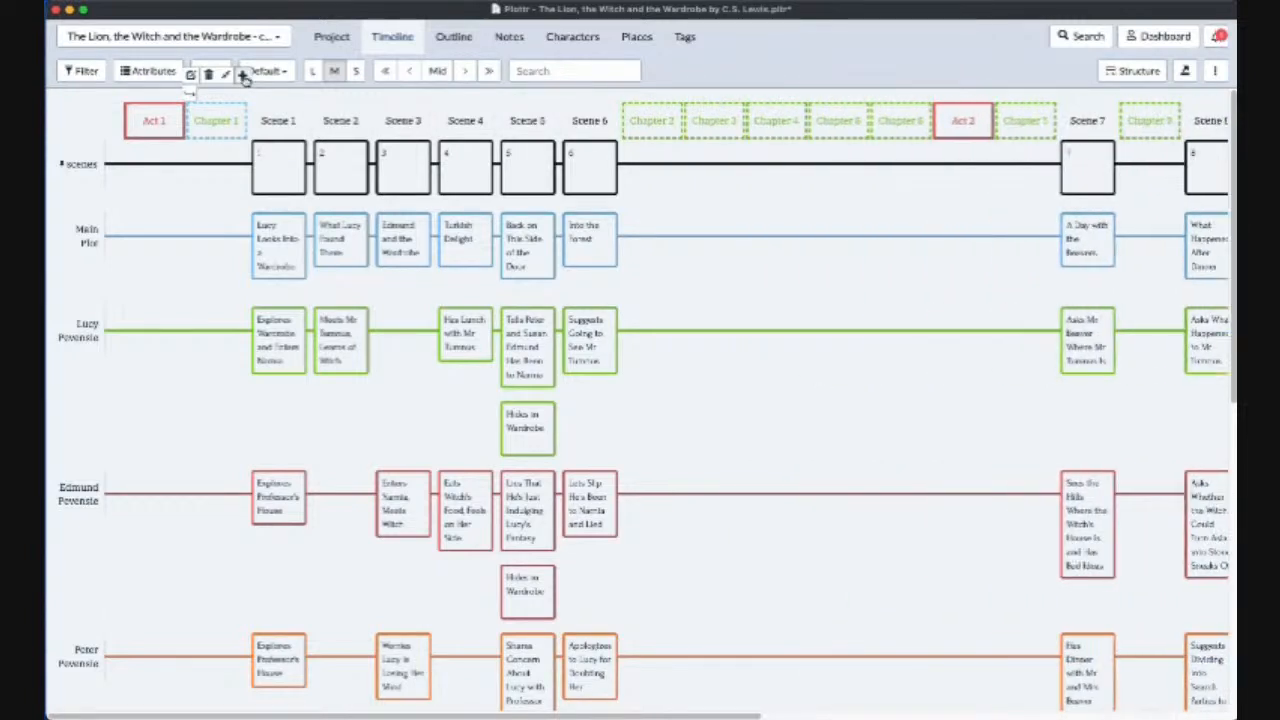
# Move Scenes 6 down to 2 of Act 1 so that one follows each chapter from Chapter 6 back to Chapter 2
pyautogui.moveTo(589, 120); pyautogui.dragTo(905, 125)
pyautogui.moveTo(527, 120); pyautogui.dragTo(777, 125)
pyautogui.moveTo(465, 121); pyautogui.dragTo(652, 125)
pyautogui.moveTo(396, 133); pyautogui.dragTo(528, 125)
pyautogui.moveTo(340, 120); pyautogui.dragTo(403, 125)
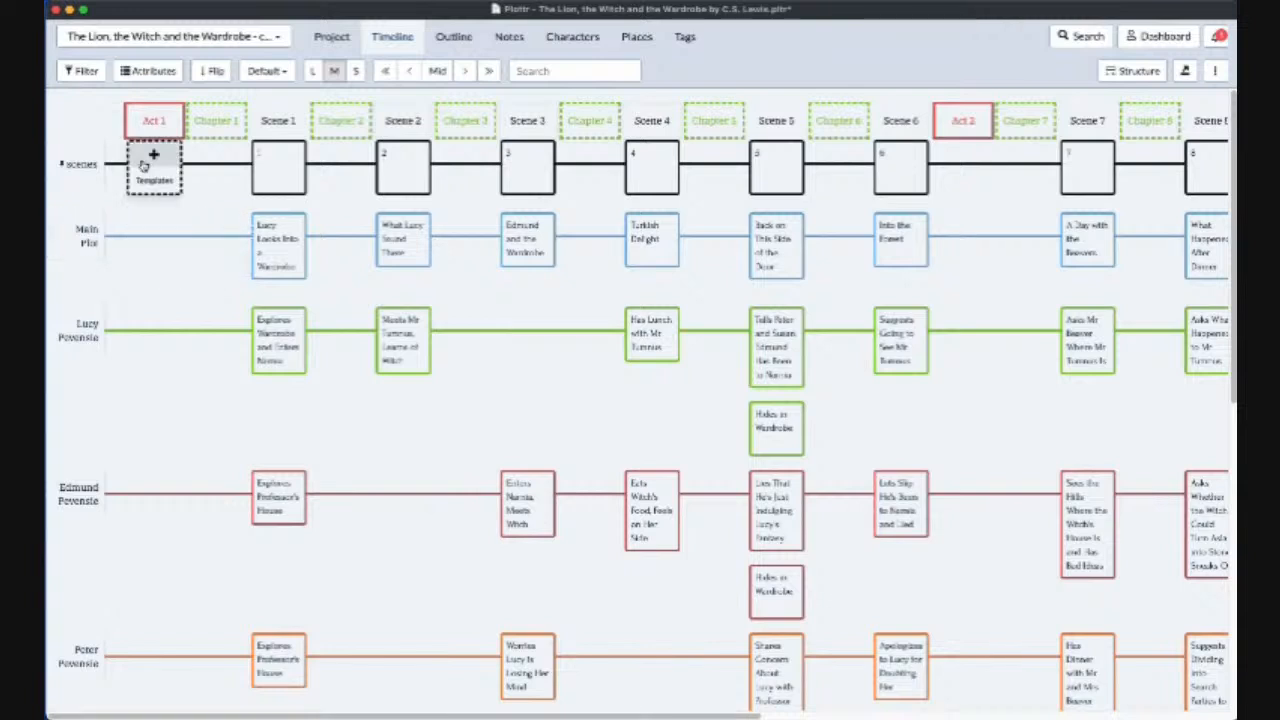
# Change the timeline view from Default to Stacked
pyautogui.moveTo(229, 104)
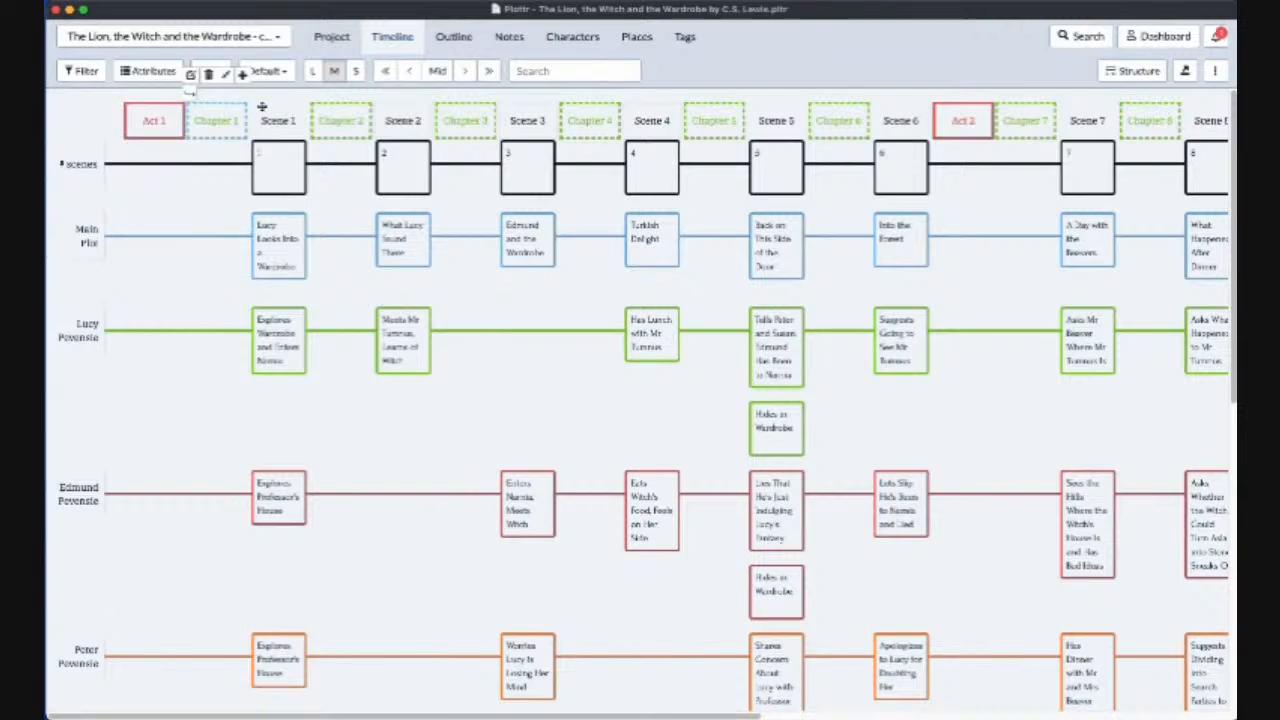
pyautogui.moveTo(301, 106)
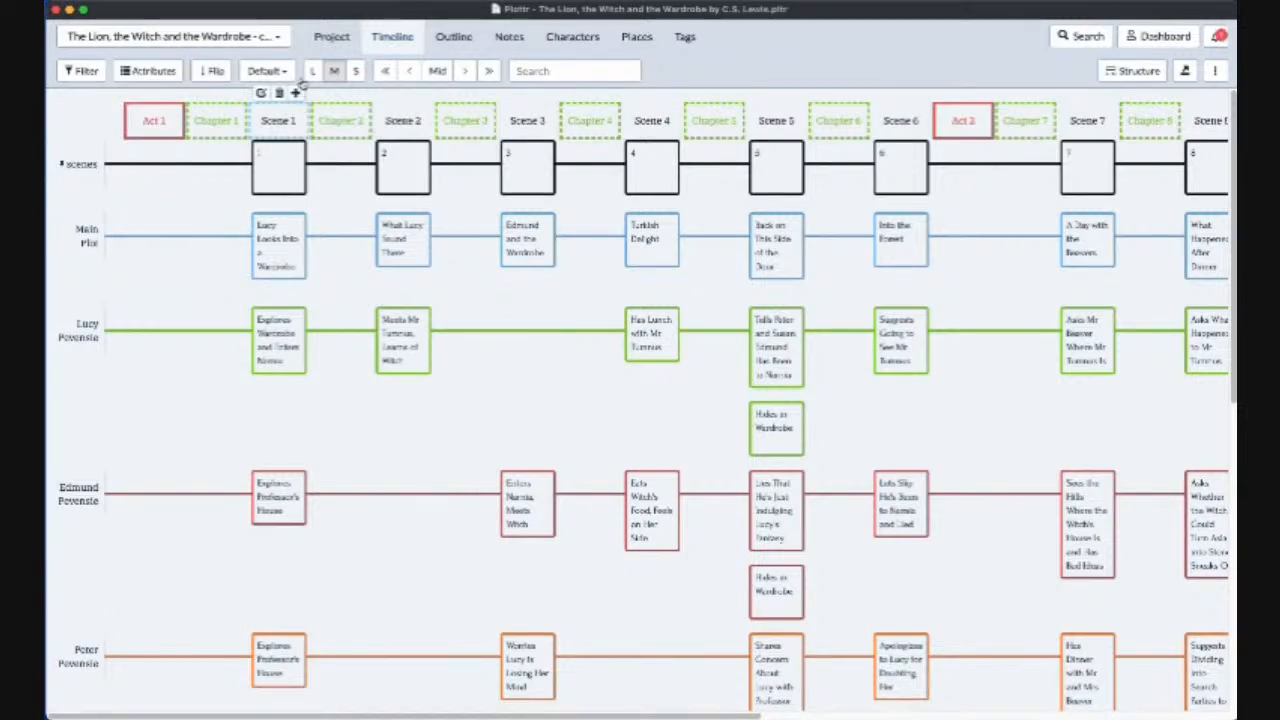
pyautogui.click(273, 73)
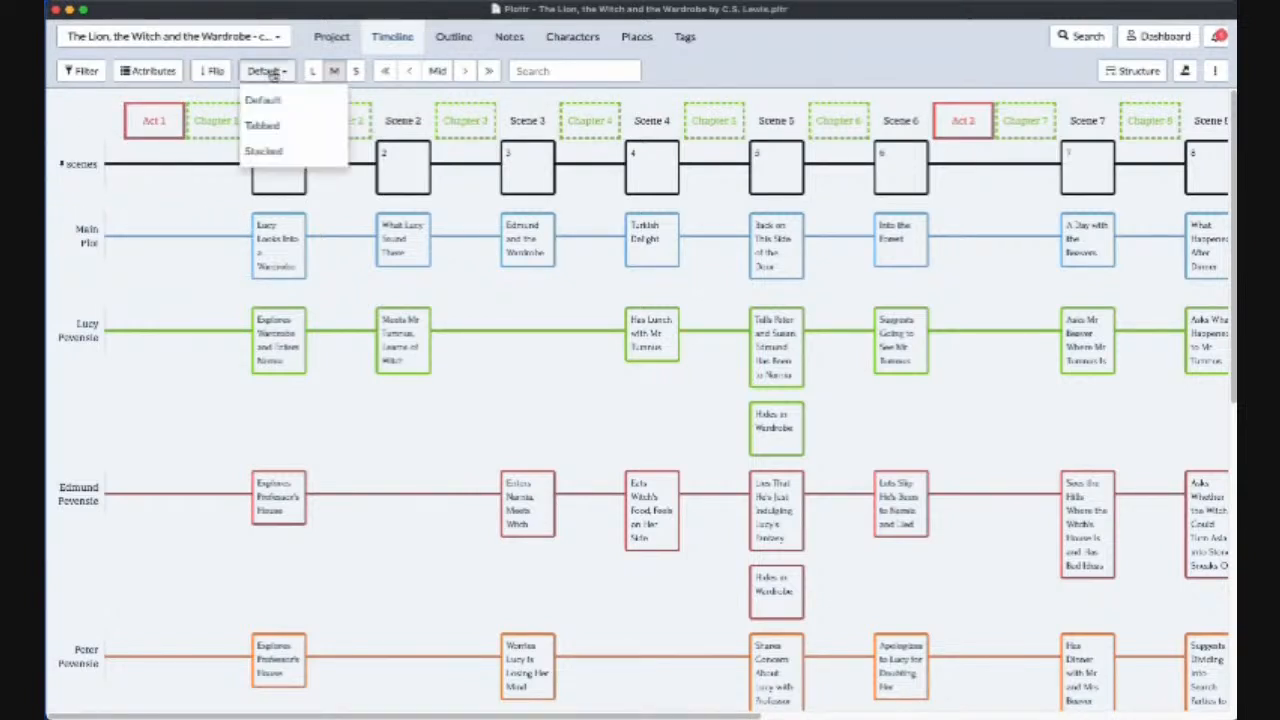
pyautogui.click(276, 155)
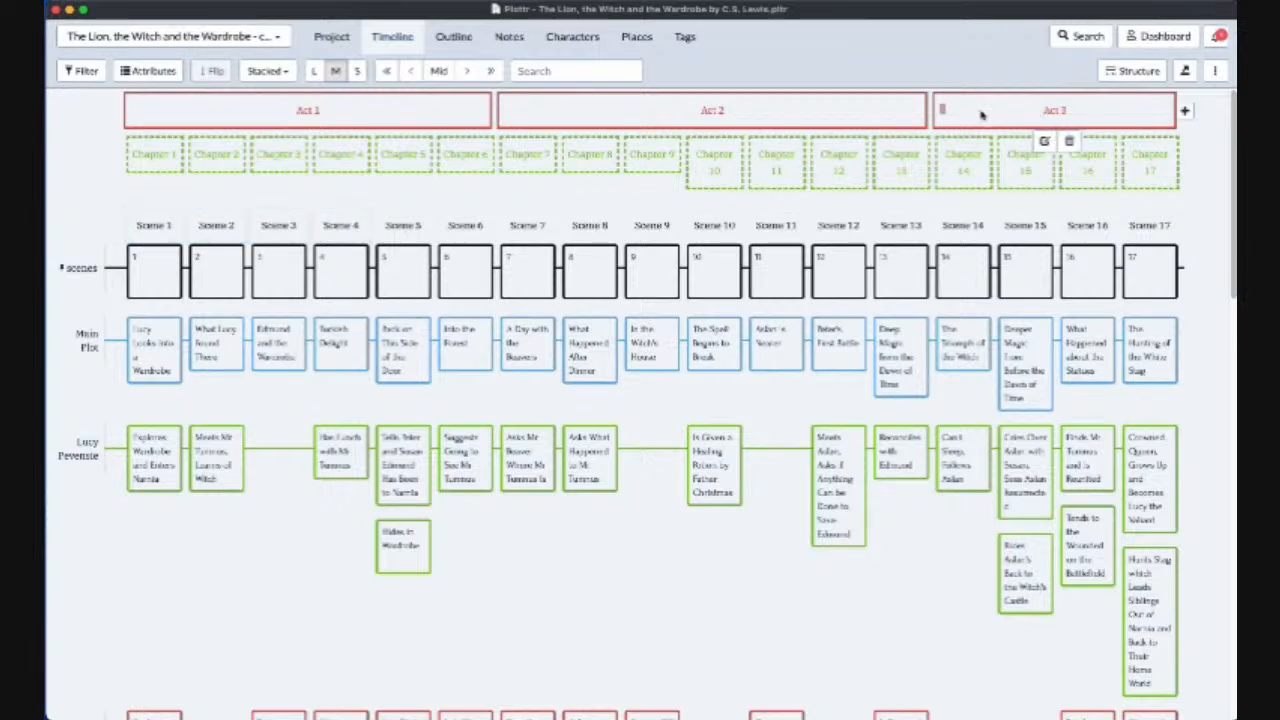
# Rename the level 3 Act to Part in the timeline structure settings
pyautogui.click(1141, 75)
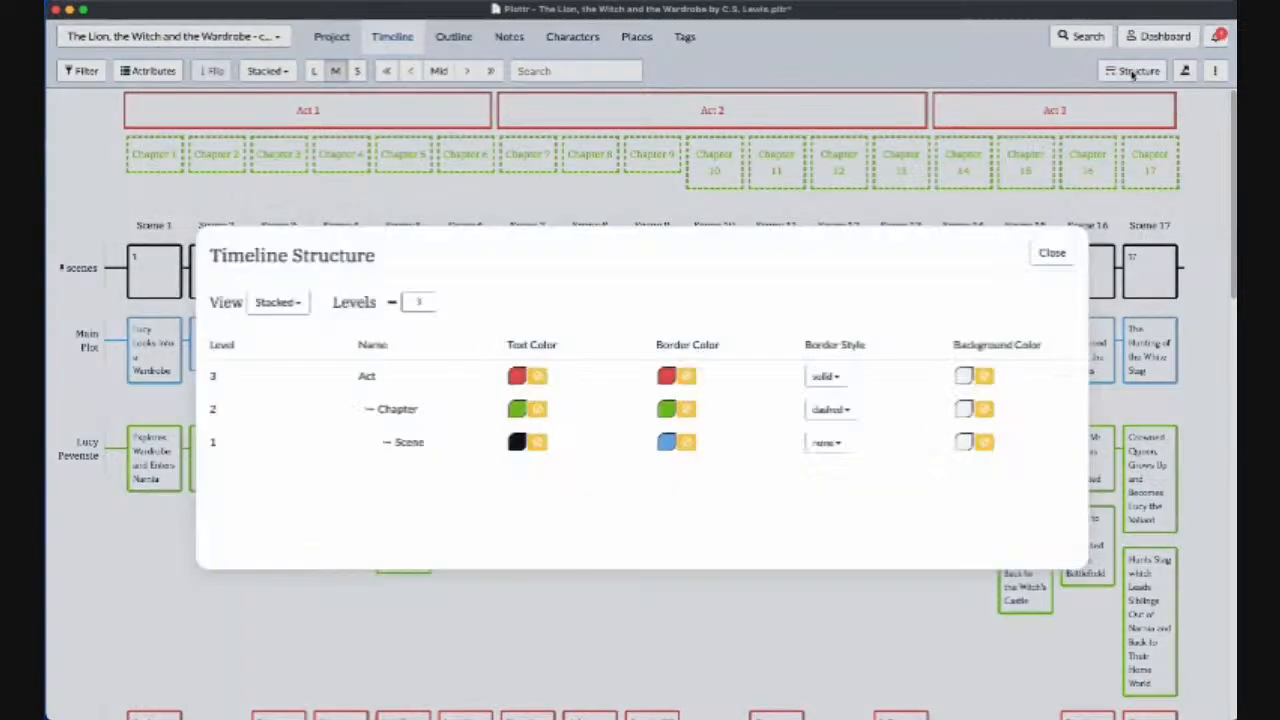
pyautogui.click(366, 376)
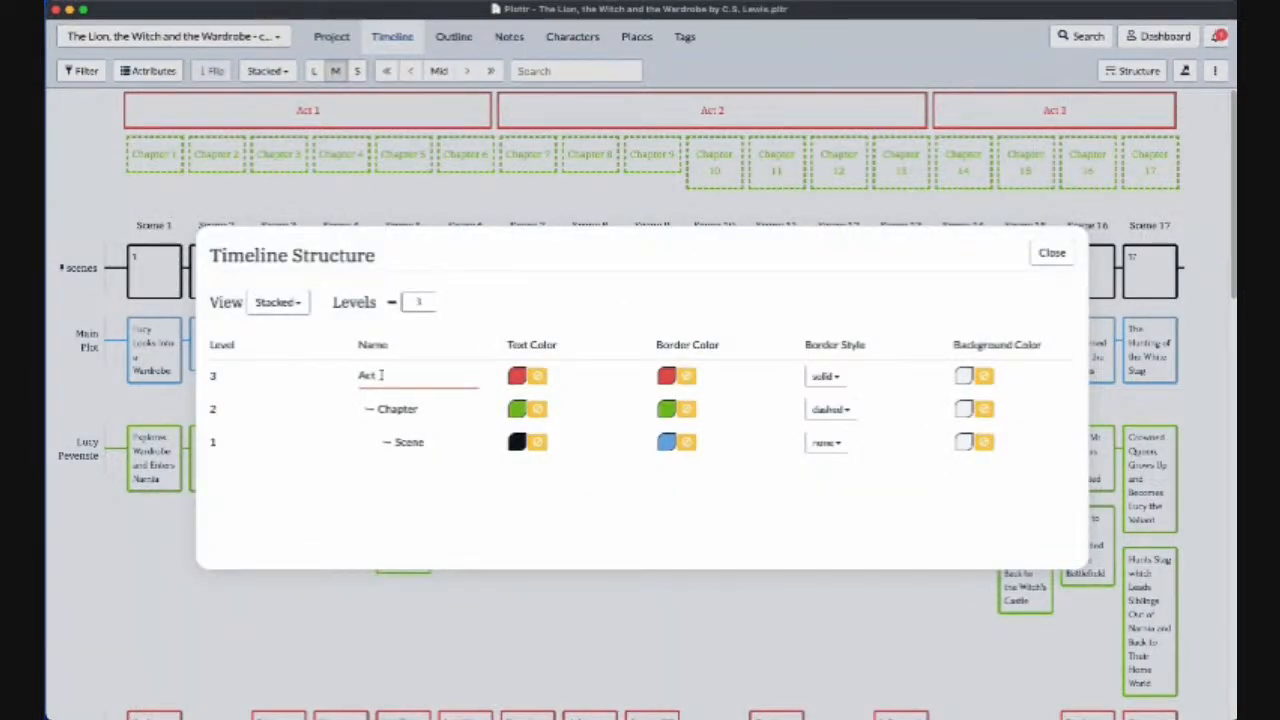
pyautogui.moveTo(371, 375); pyautogui.dragTo(355, 377)
pyautogui.write('Pl')
pyautogui.press('Return')
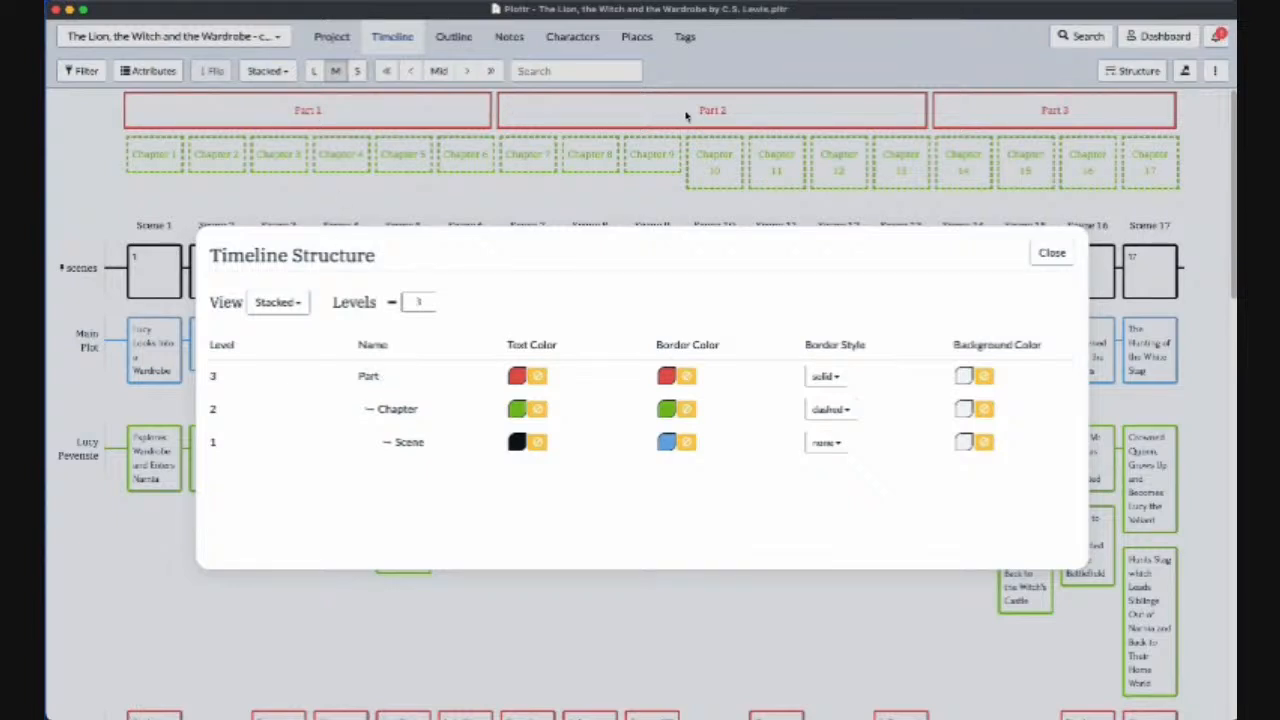
# Rename the level 1 Scene to Beat in the timeline structure, and add a beat beside Beat 1
pyautogui.click(427, 443)
pyautogui.moveTo(423, 447); pyautogui.dragTo(363, 443)
pyautogui.write('Beat')
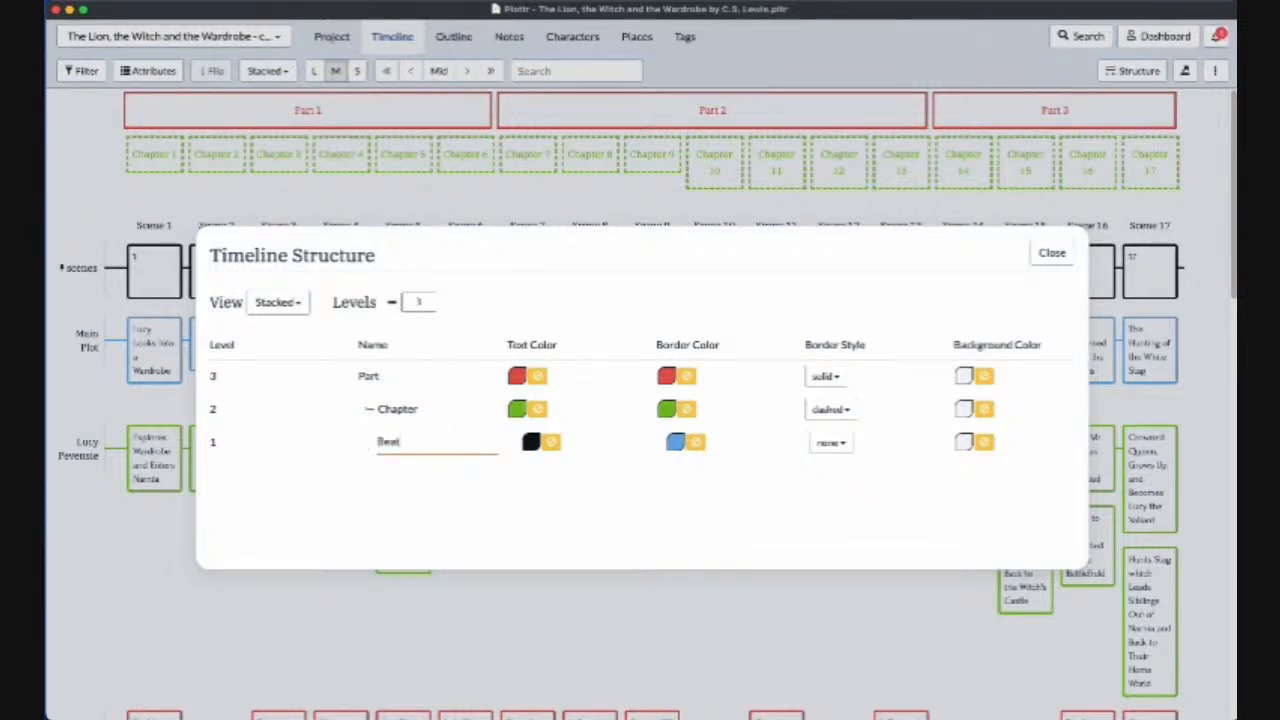
pyautogui.press('Return')
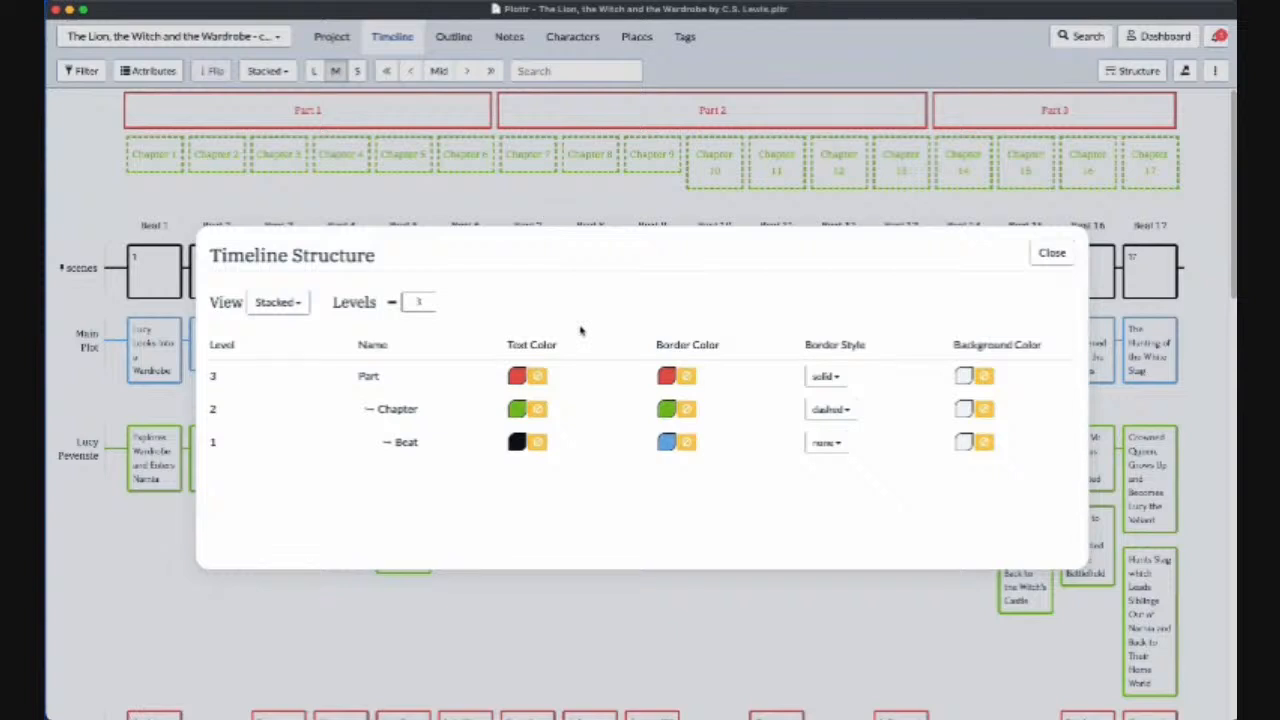
pyautogui.click(1050, 256)
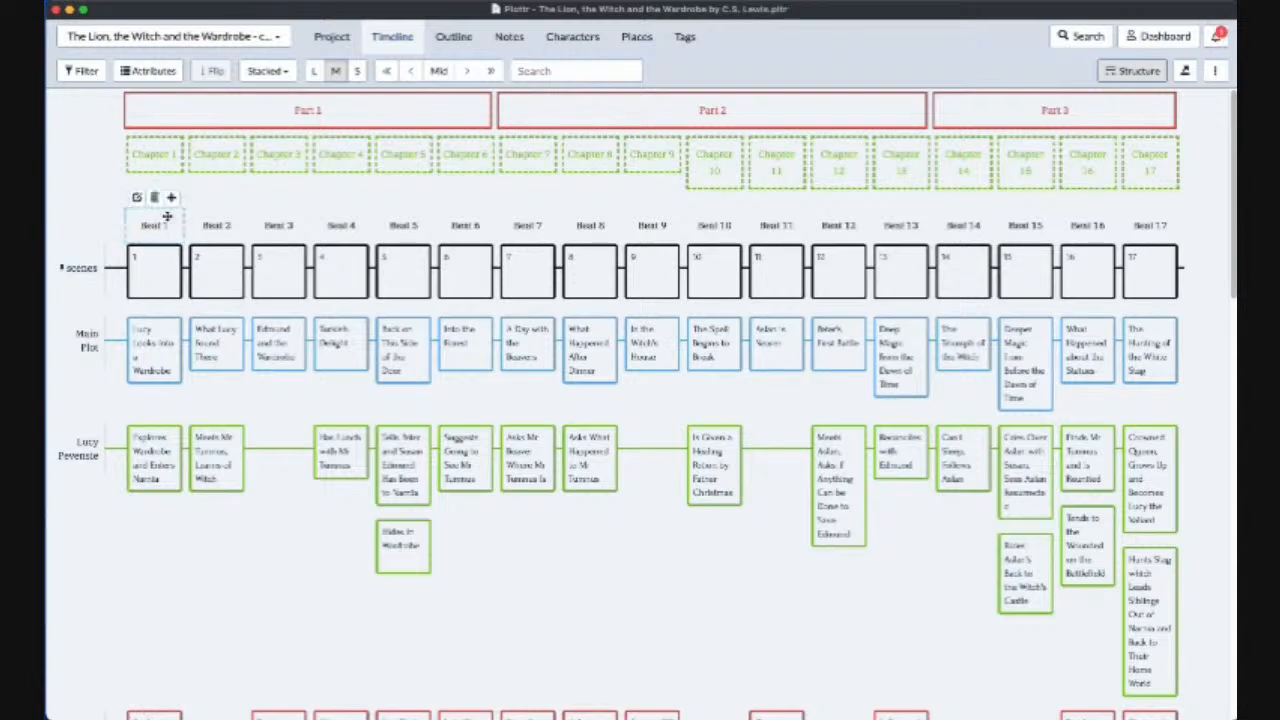
pyautogui.click(171, 197)
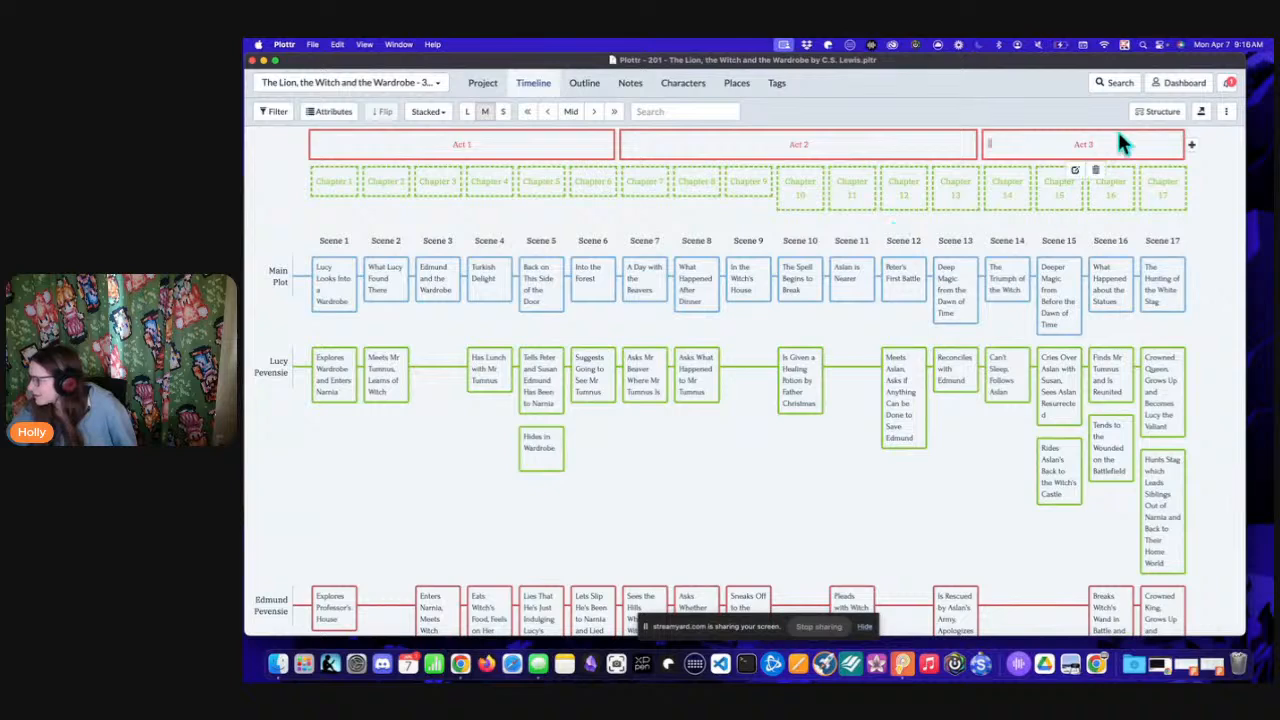
# Open the timeline restructuring dialog and try moving Scene 1 below Scene 2
pyautogui.click(1160, 114)
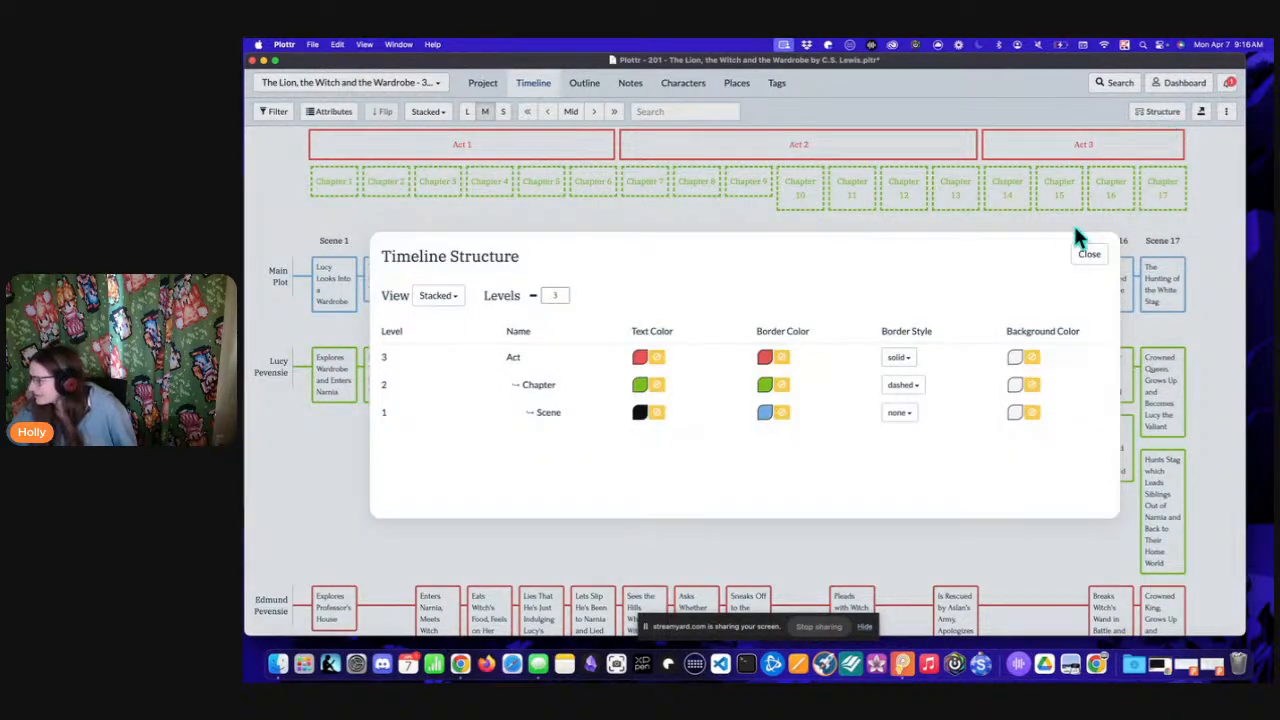
pyautogui.click(1088, 253)
pyautogui.click(1204, 114)
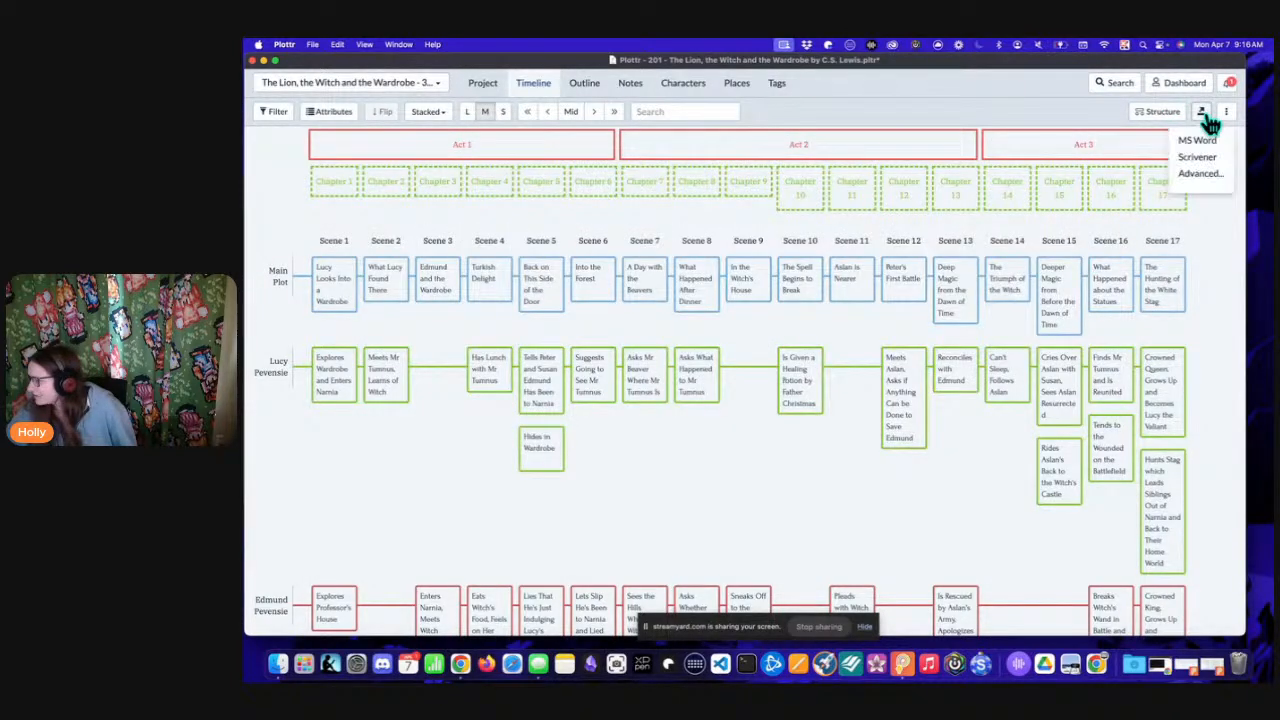
pyautogui.click(1226, 111)
pyautogui.click(1186, 161)
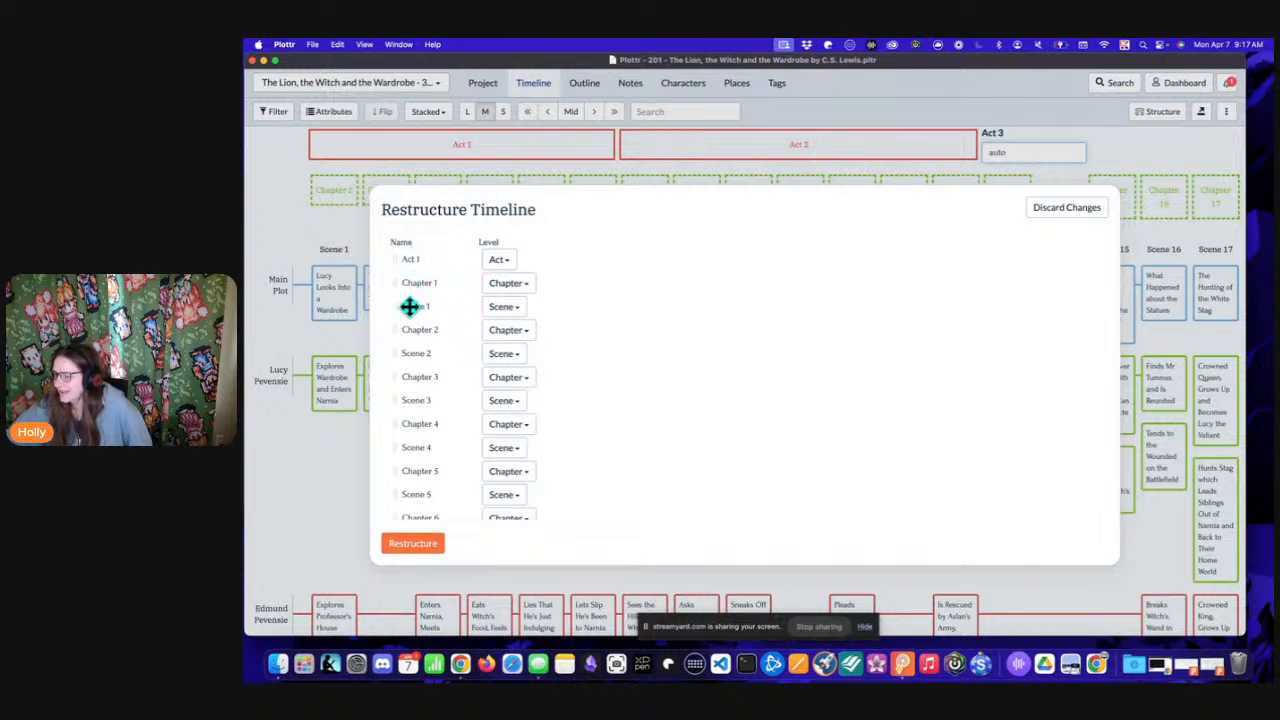
pyautogui.moveTo(410, 307); pyautogui.dragTo(411, 383)
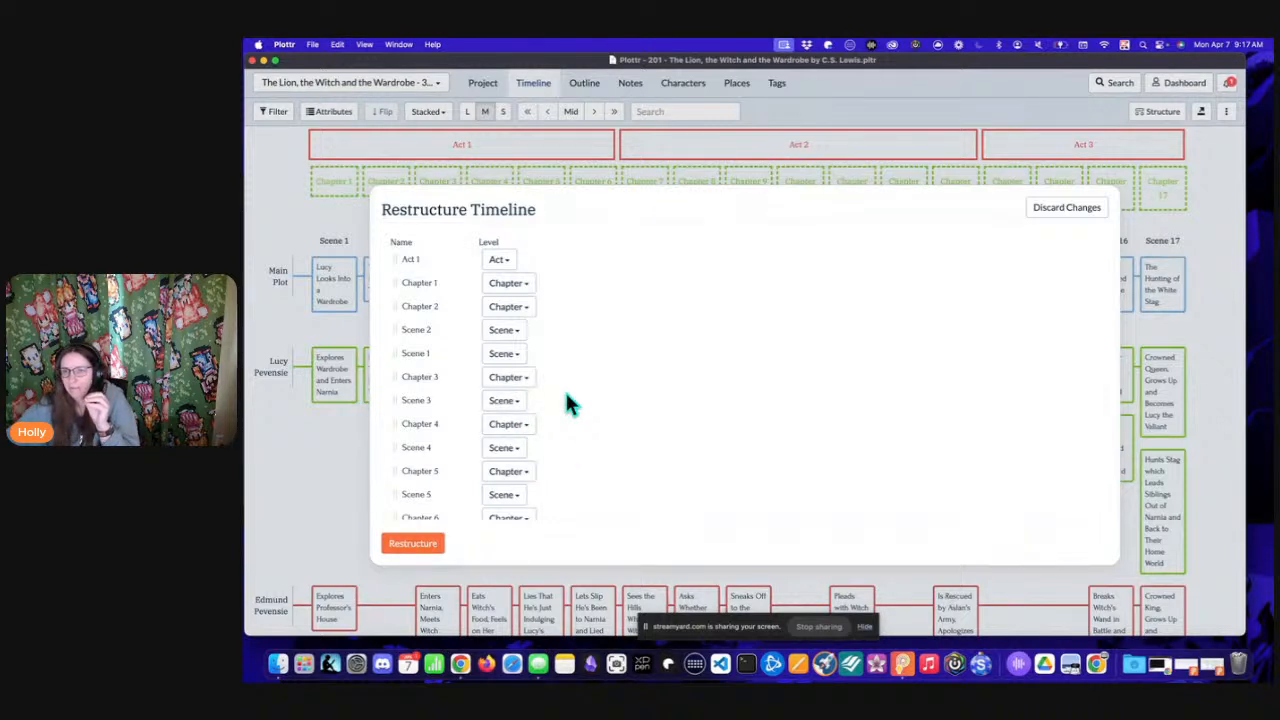
# Examine the order and levels of all acts, chapters and scenes in the restructuring list, and discard the changes
pyautogui.scroll(-2, 565, 400)
pyautogui.scroll(-5, 457, 363)
pyautogui.scroll(-6, 457, 362)
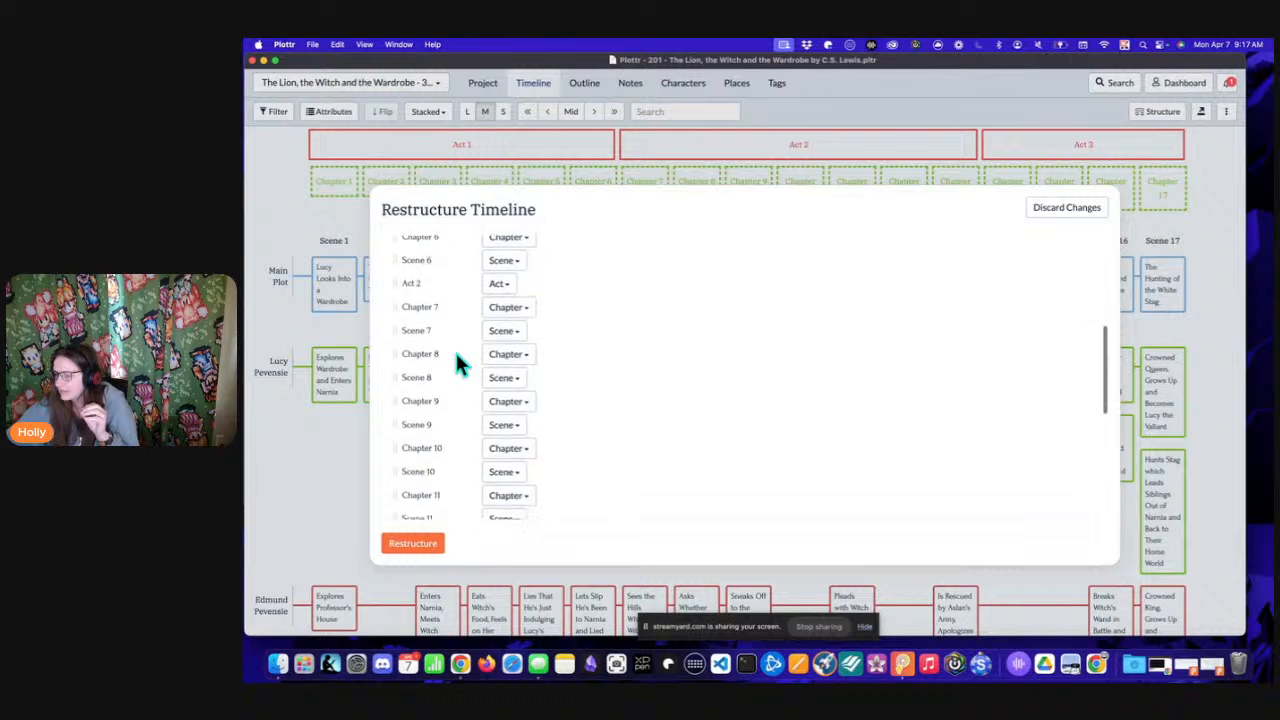
pyautogui.scroll(-5, 456, 360)
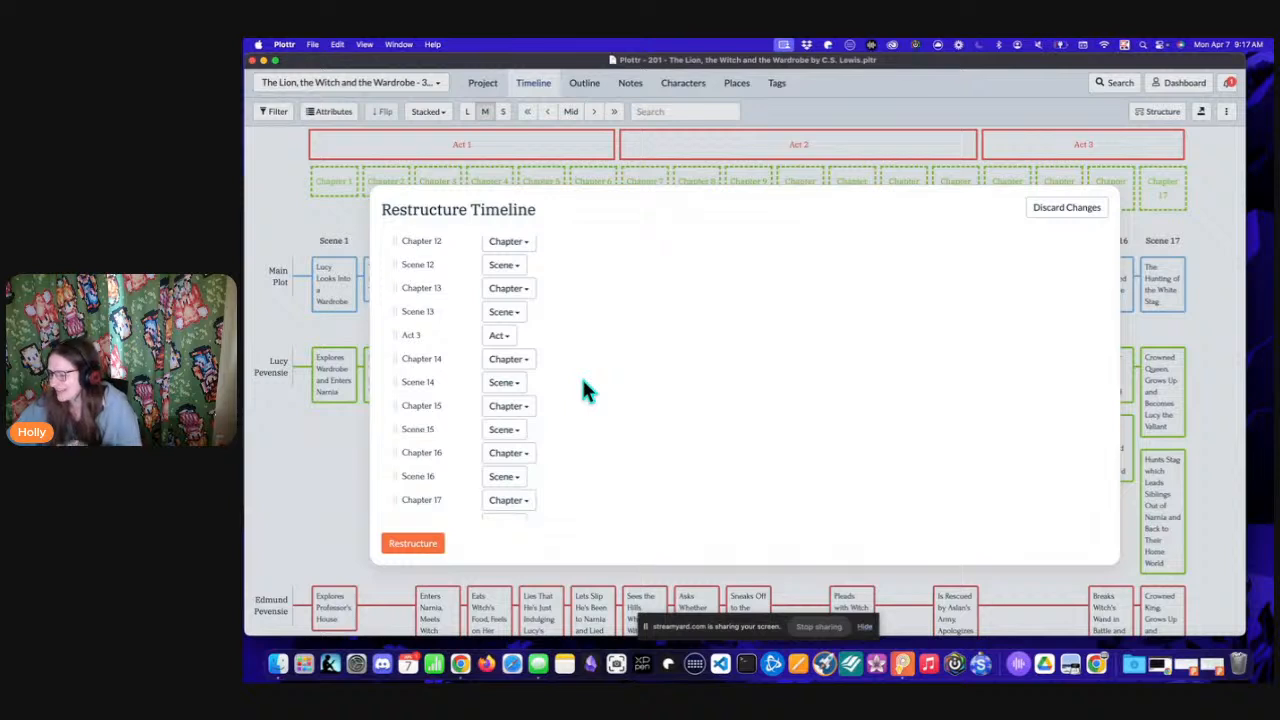
pyautogui.scroll(-1, 566, 381)
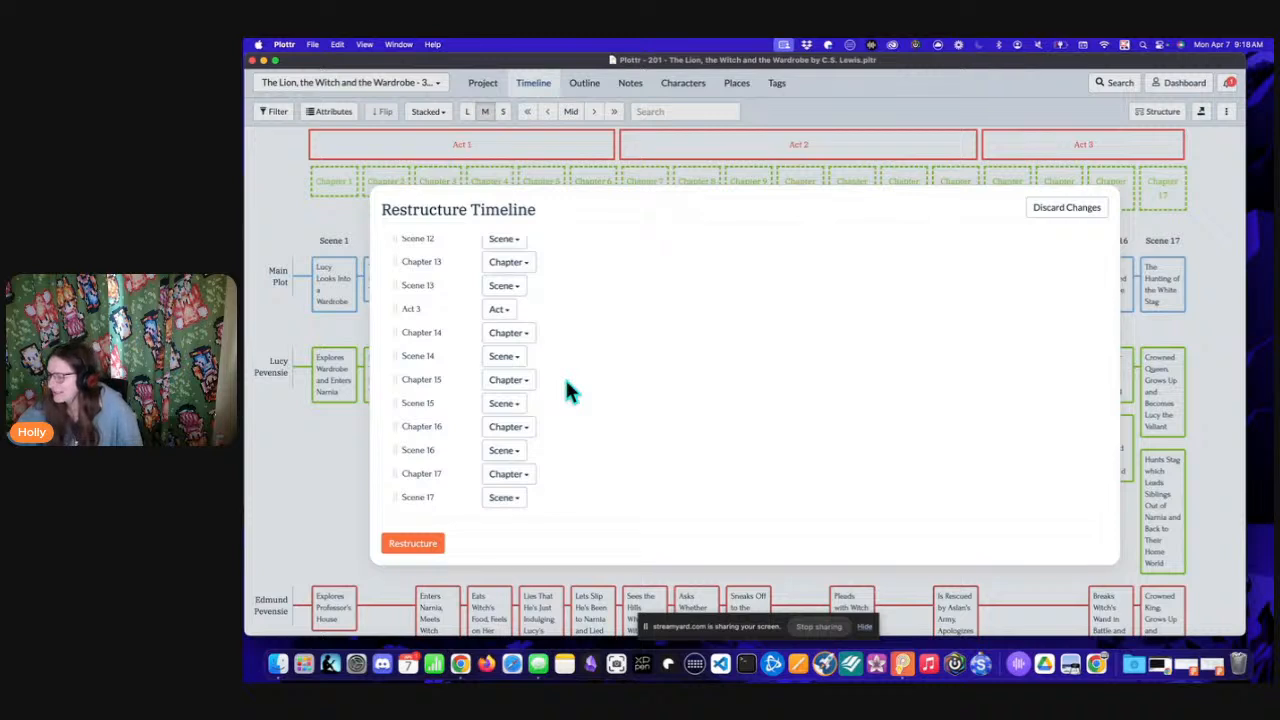
pyautogui.scroll(2, 566, 391)
pyautogui.scroll(2, 566, 391)
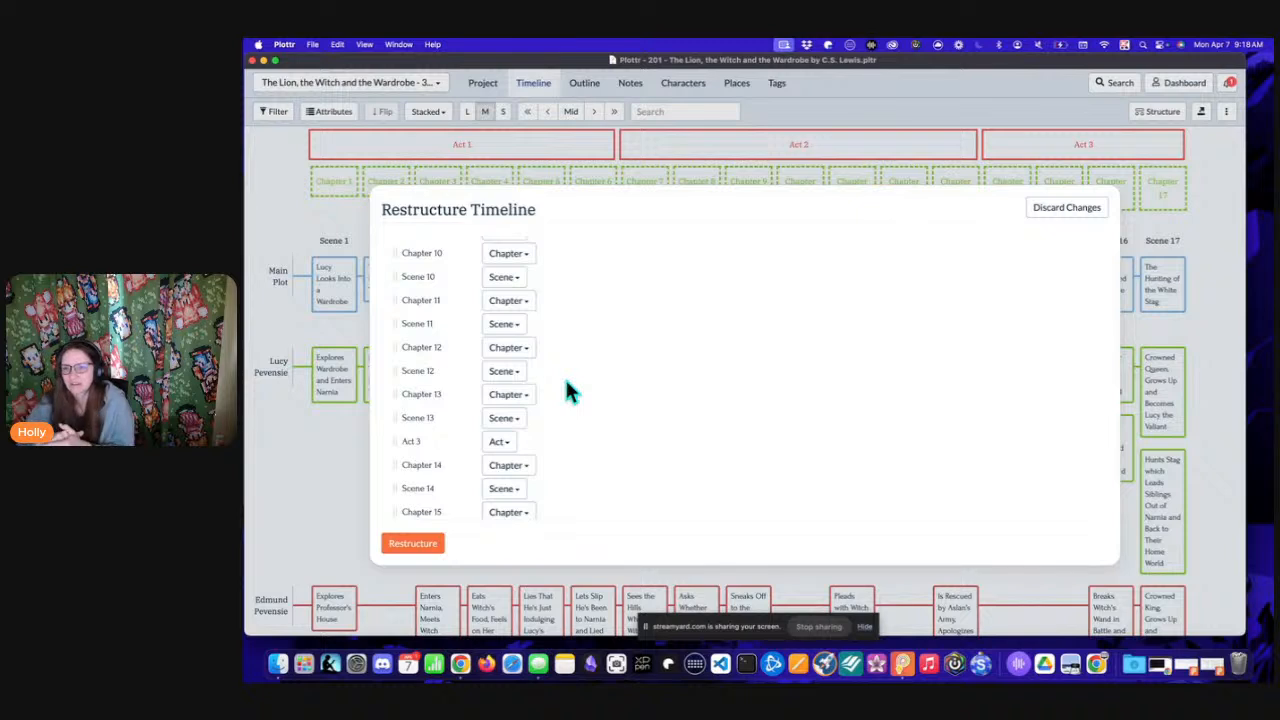
pyautogui.scroll(10, 566, 383)
pyautogui.scroll(1, 565, 390)
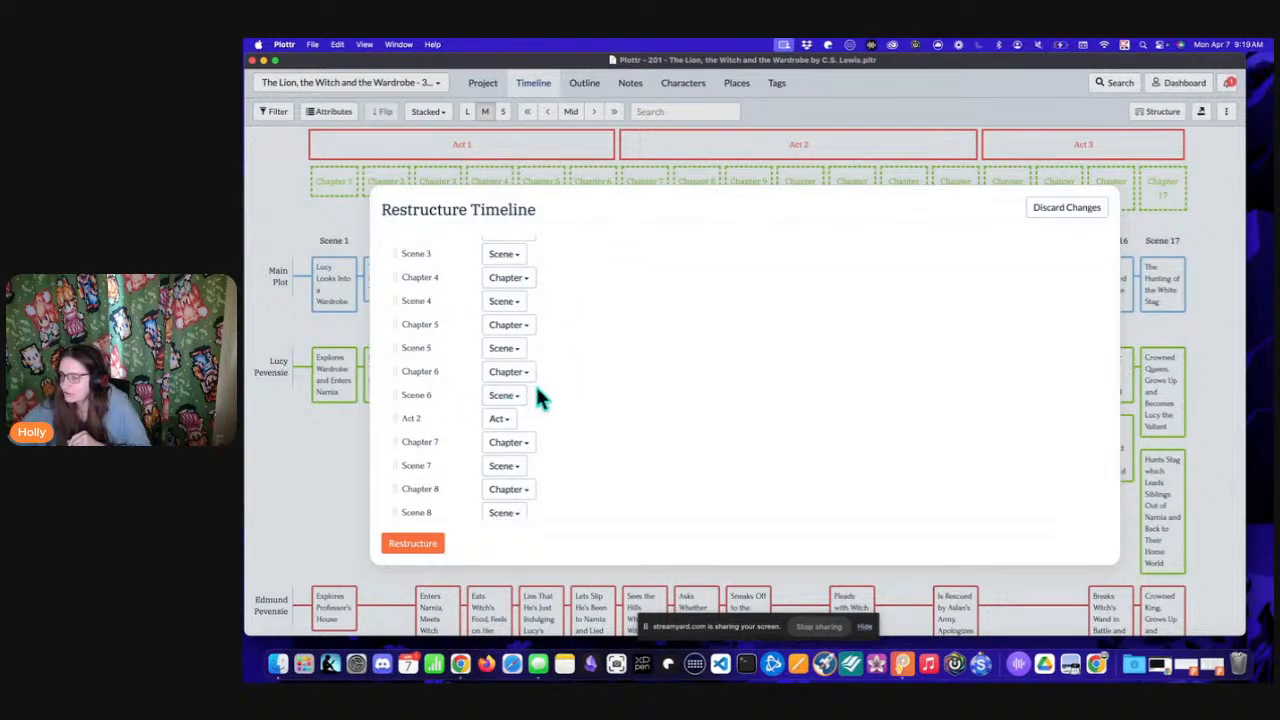
pyautogui.scroll(5, 551, 395)
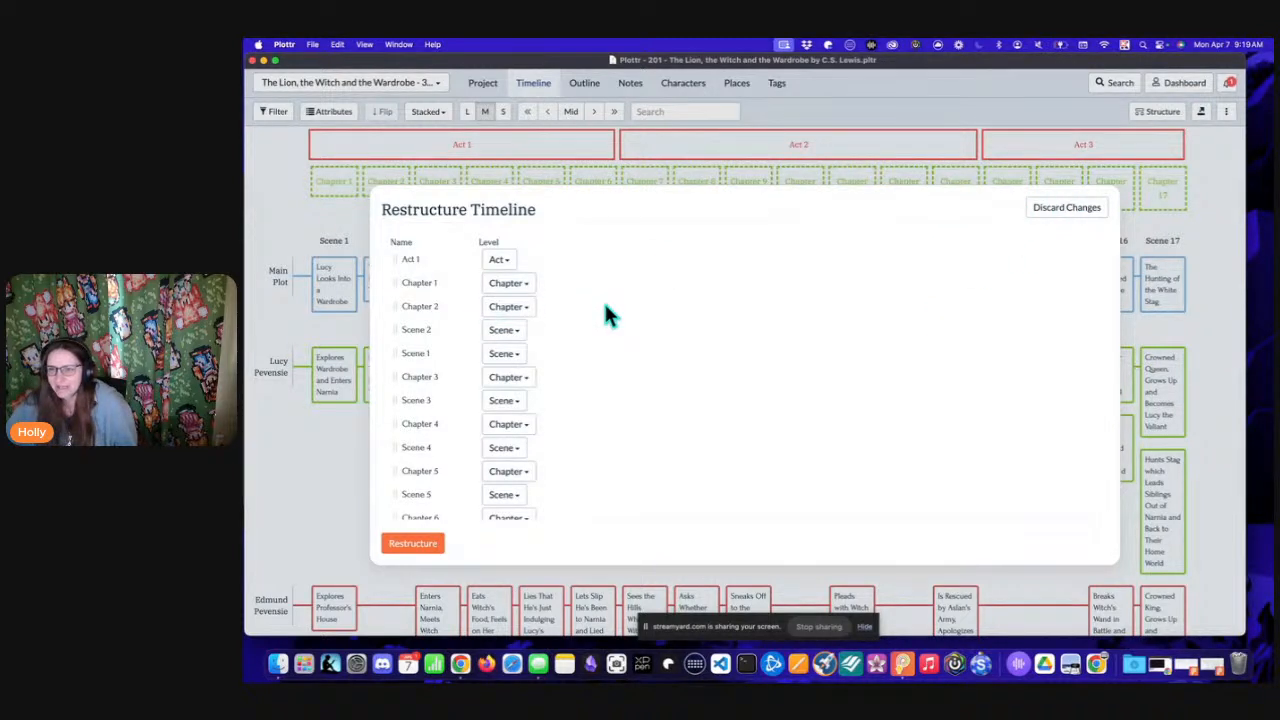
pyautogui.click(1060, 210)
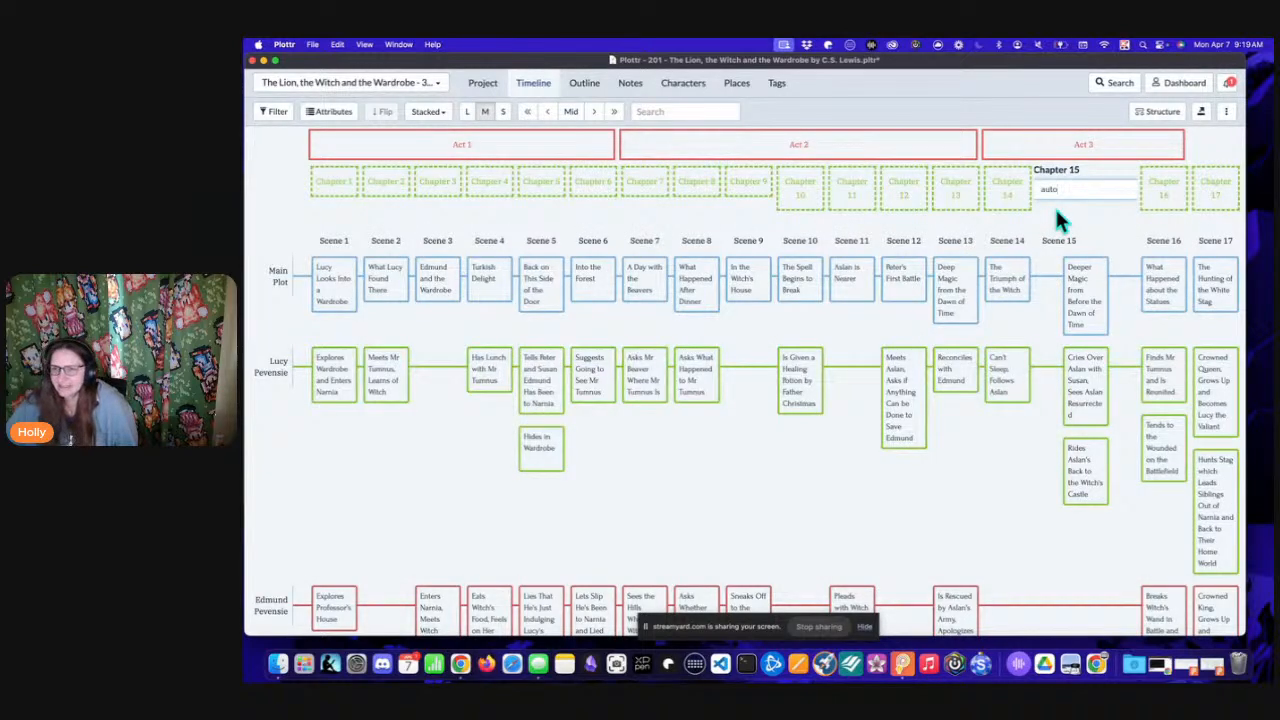
pyautogui.click(270, 157)
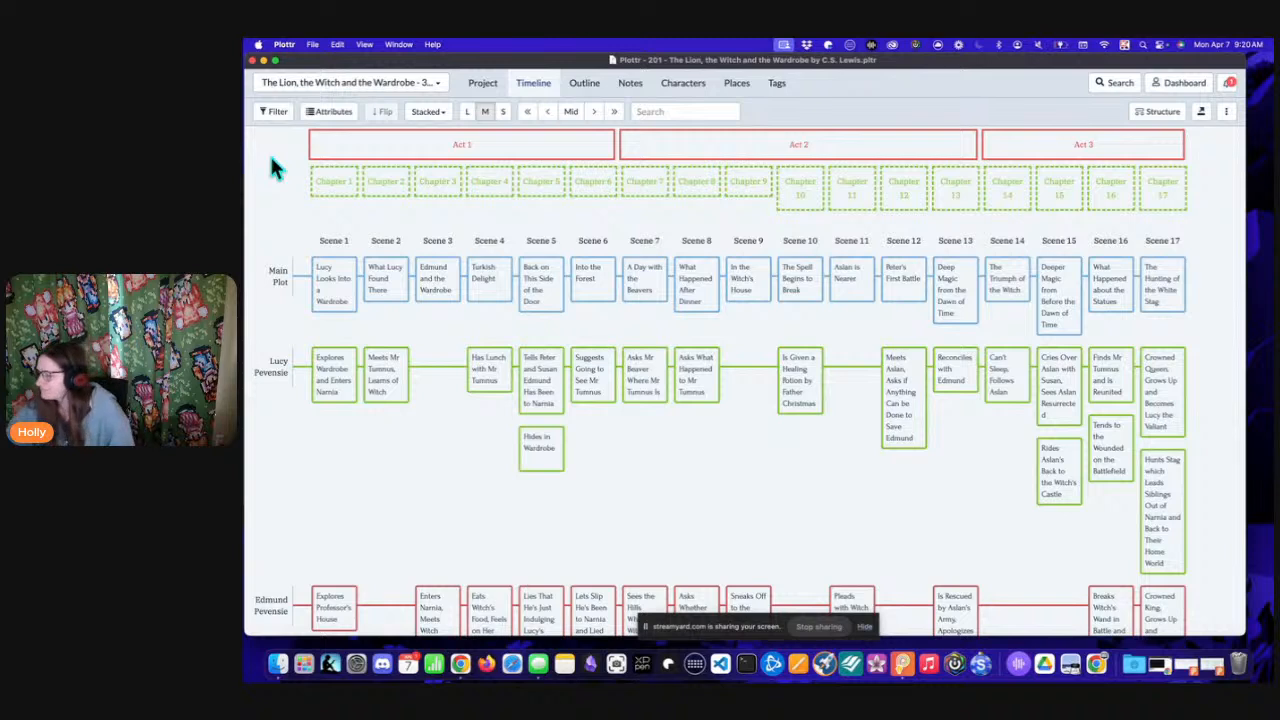
# Switch to the Blake_Snyder_save_the_cat copy window, enlarge it, and view its chapters and plot cards at large size
pyautogui.click(1189, 668)
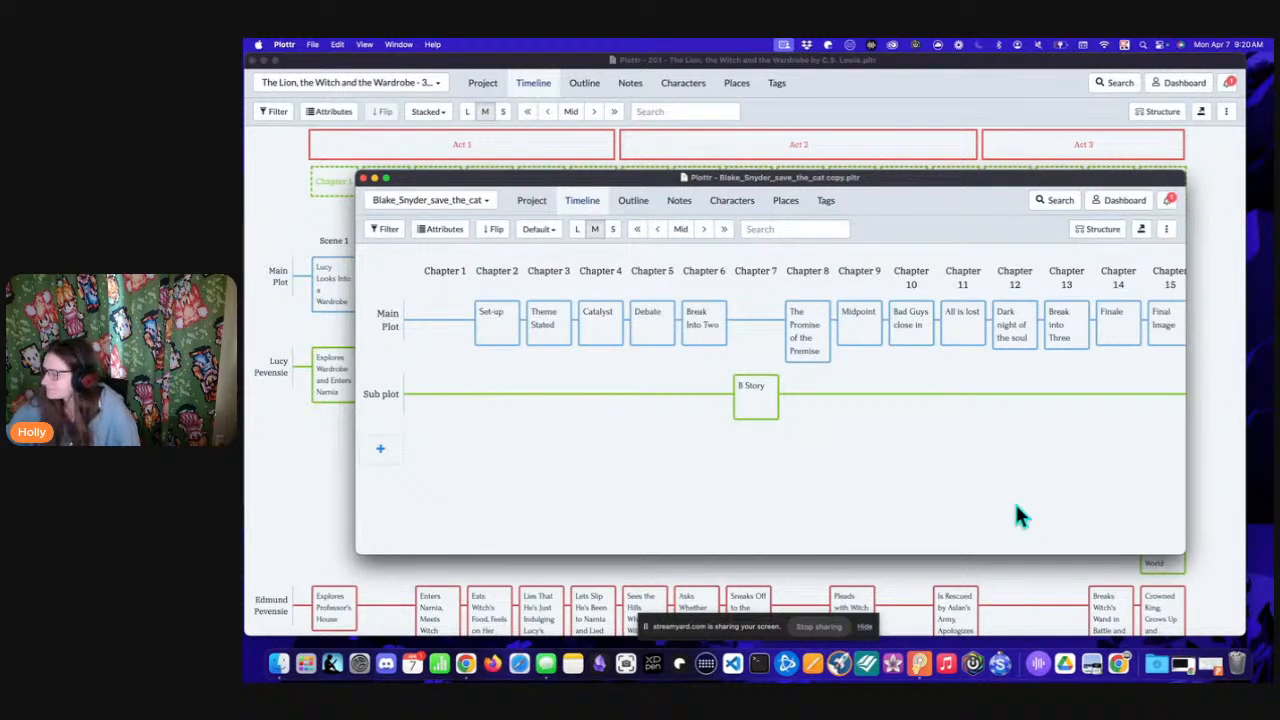
pyautogui.hscroll(3, 617, 448)
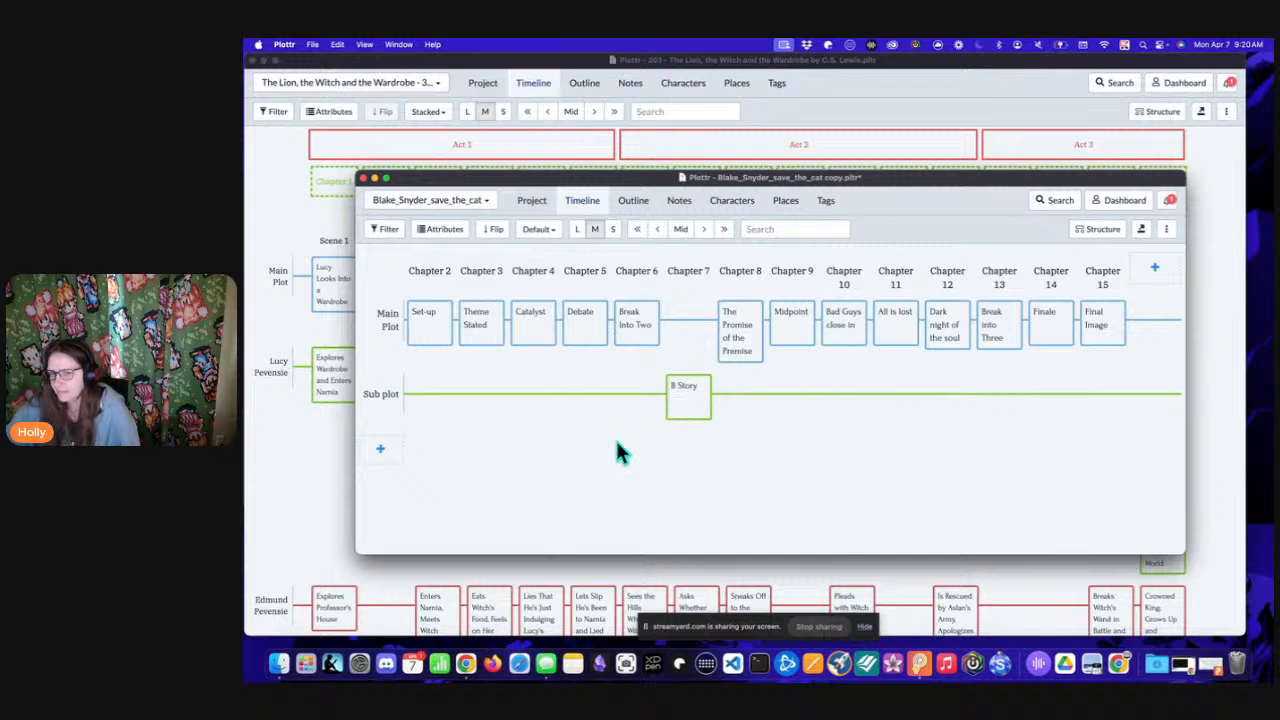
pyautogui.moveTo(354, 171); pyautogui.dragTo(279, 61)
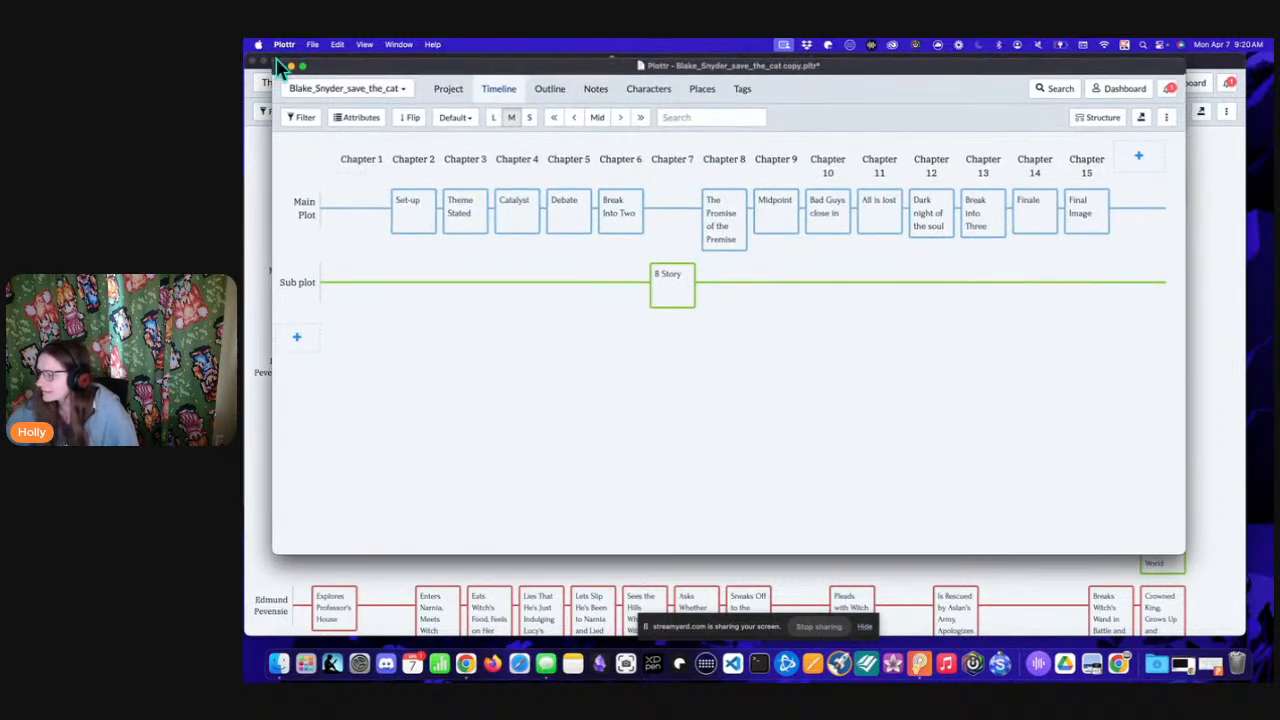
pyautogui.click(494, 117)
pyautogui.hscroll(8, 702, 432)
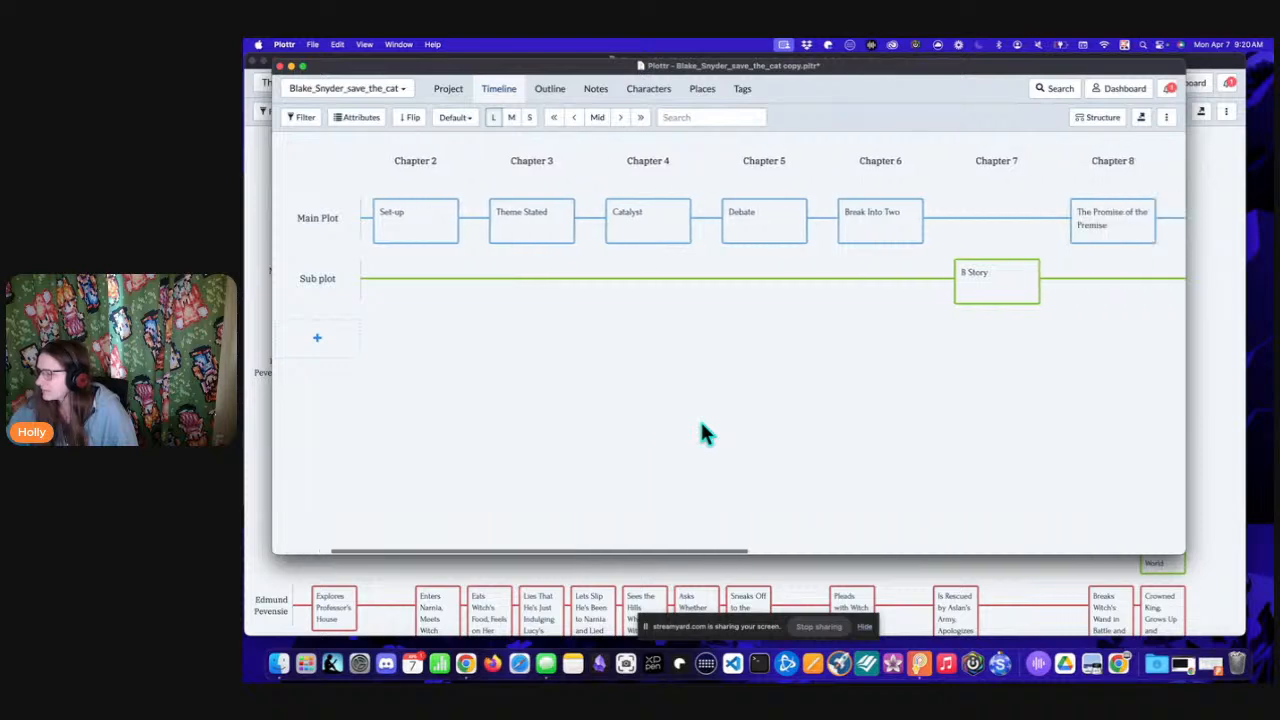
pyautogui.hscroll(2, 700, 432)
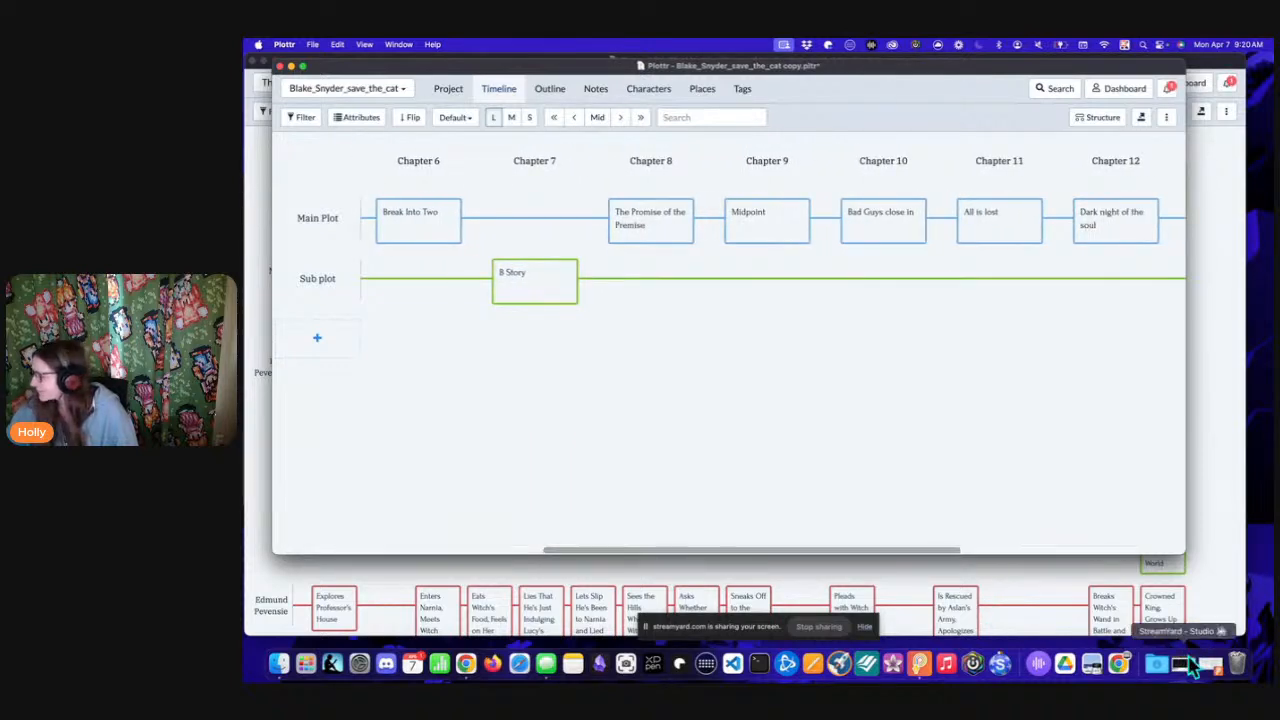
# Bring the Save The Cat Template copy to the front and reposition its window so the timeline can be viewed
pyautogui.click(1213, 674)
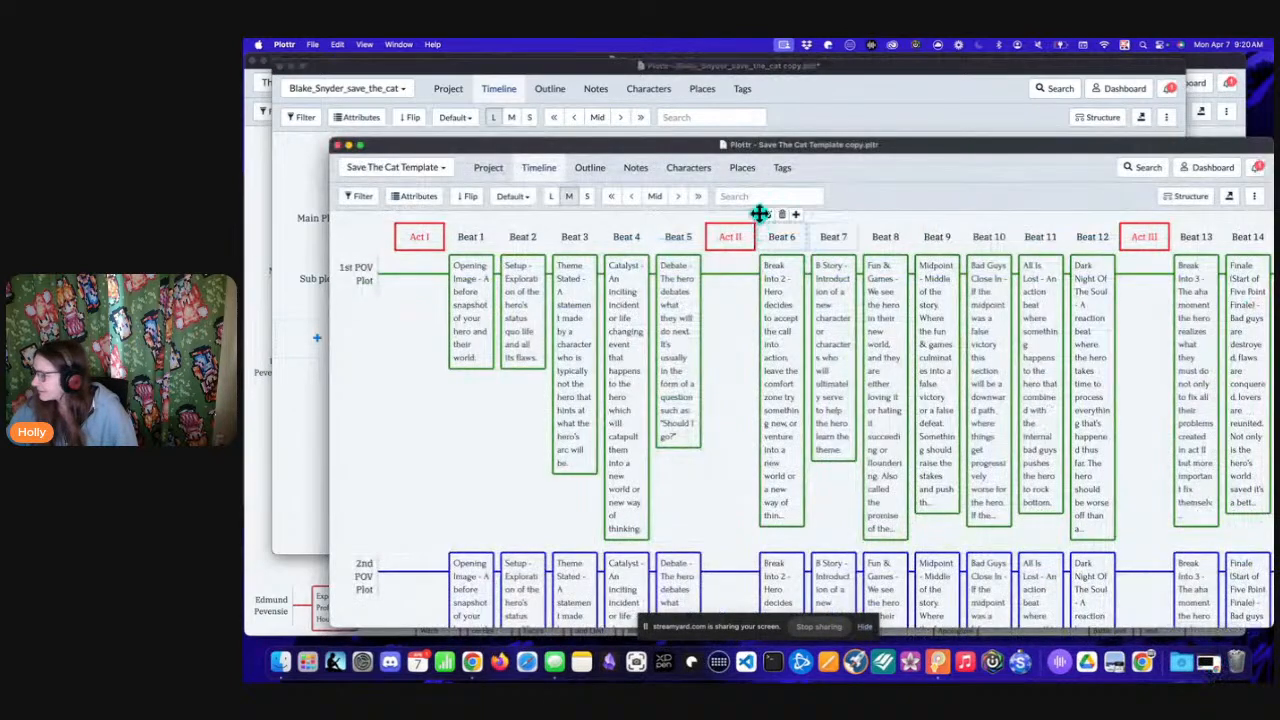
pyautogui.moveTo(405, 152); pyautogui.dragTo(319, 67)
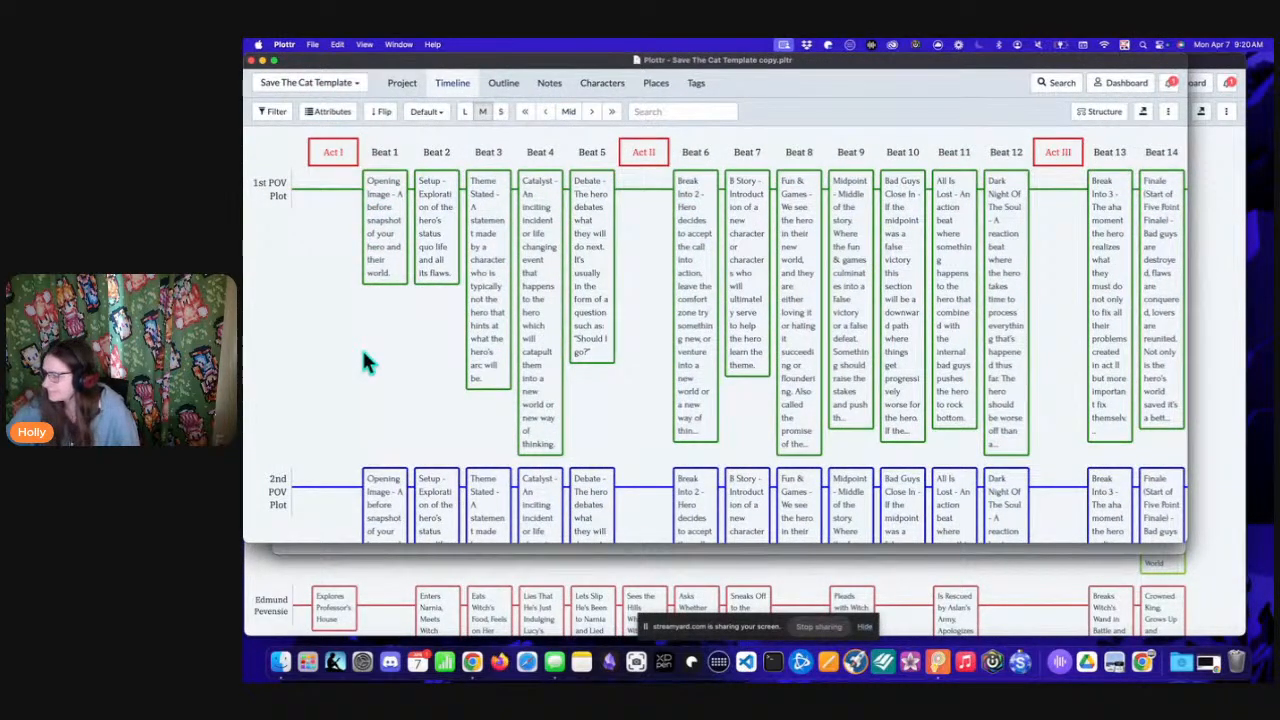
# Look through the 2nd and 3rd POV plotlines in the Save The Cat Template copy
pyautogui.scroll(-2, 363, 353)
pyautogui.scroll(-10, 363, 360)
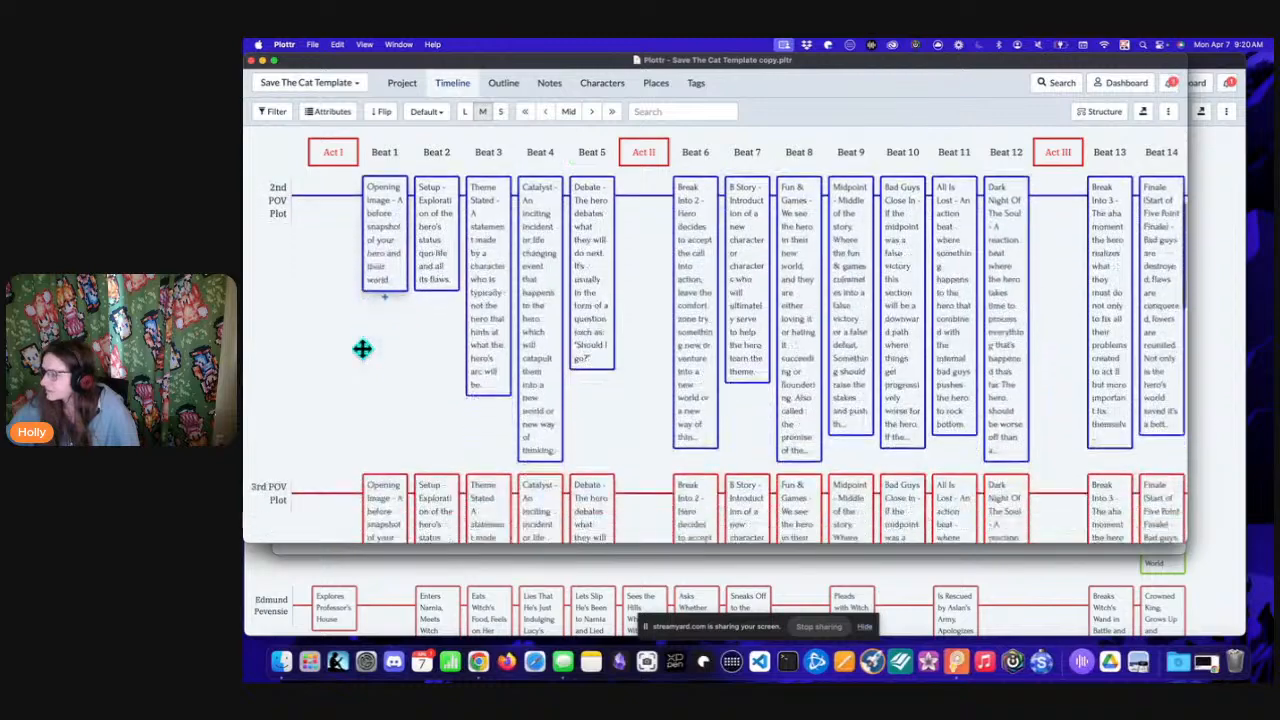
pyautogui.scroll(10, 363, 360)
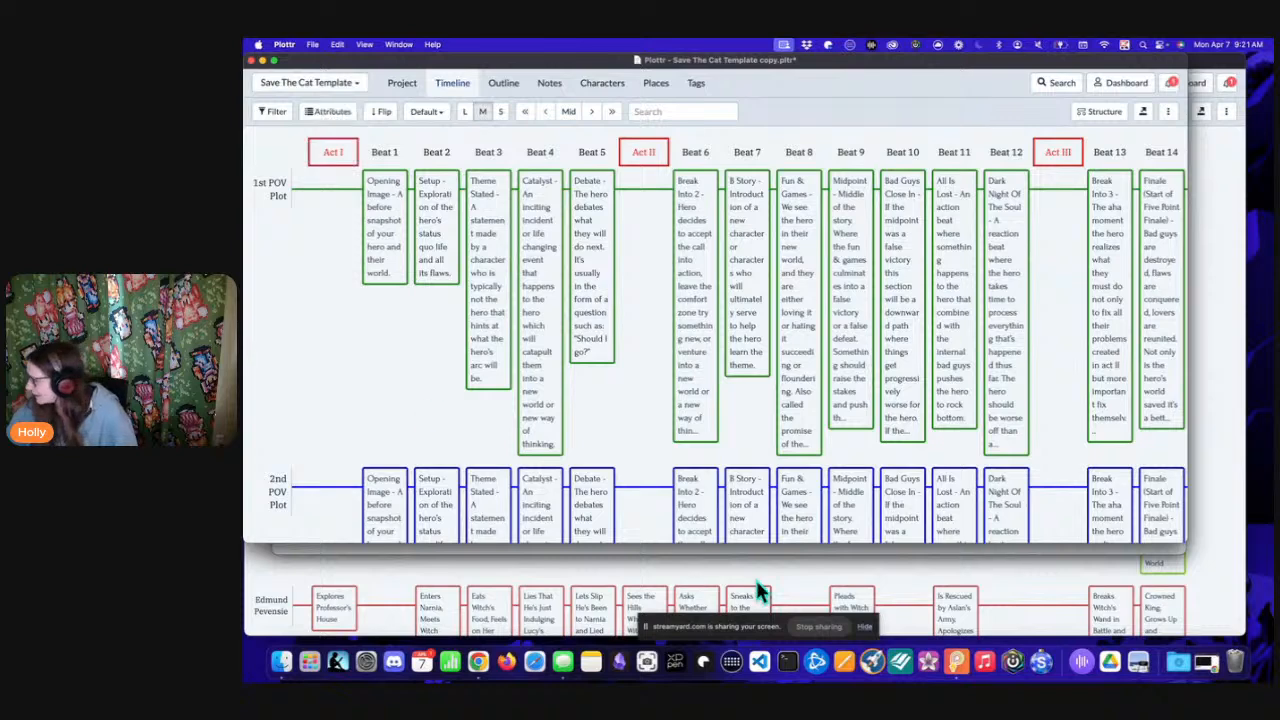
# Minimize the two Save the Cat windows and the Narnia project window, and bring the Community Templates folder to the front
pyautogui.click(262, 60)
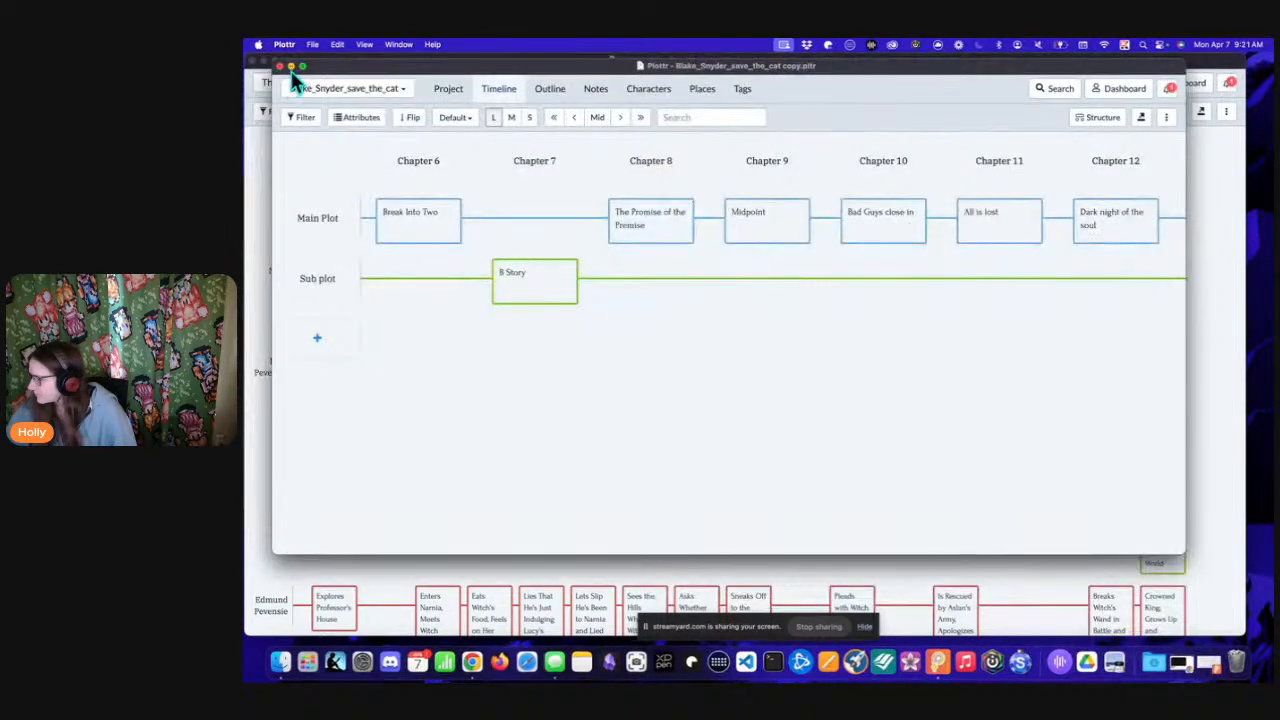
pyautogui.click(291, 66)
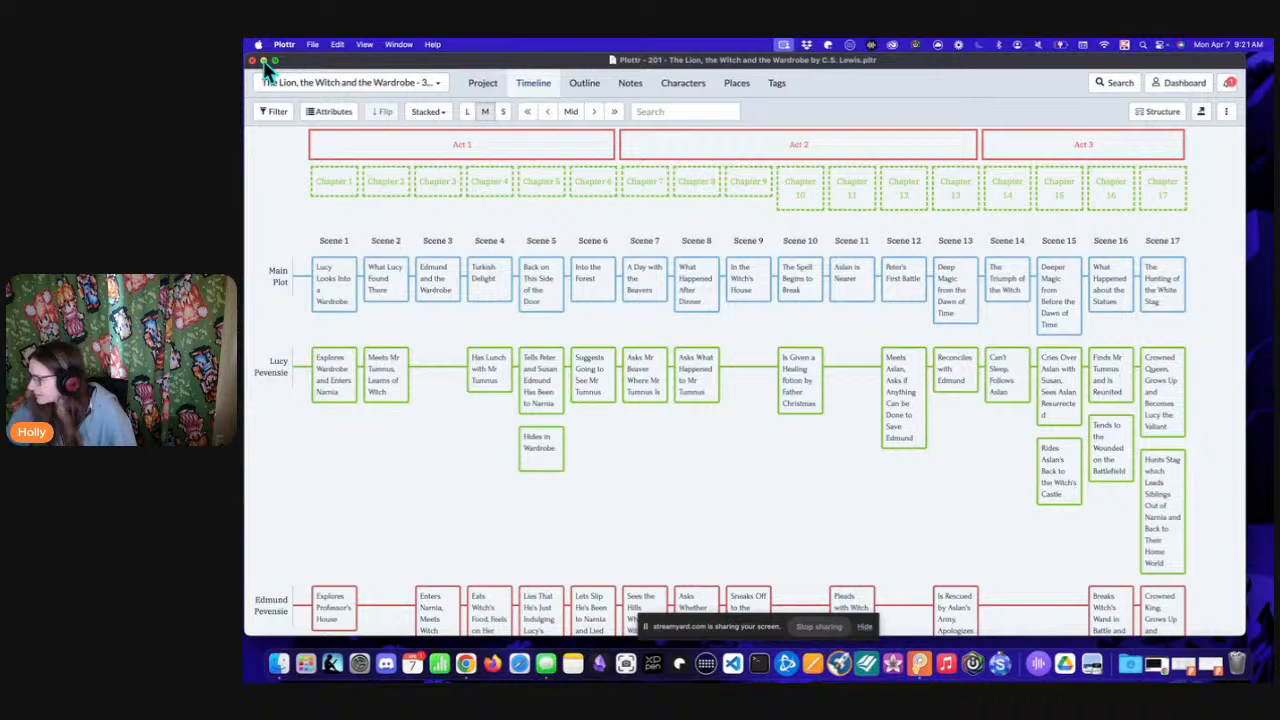
pyautogui.click(264, 61)
pyautogui.click(318, 188)
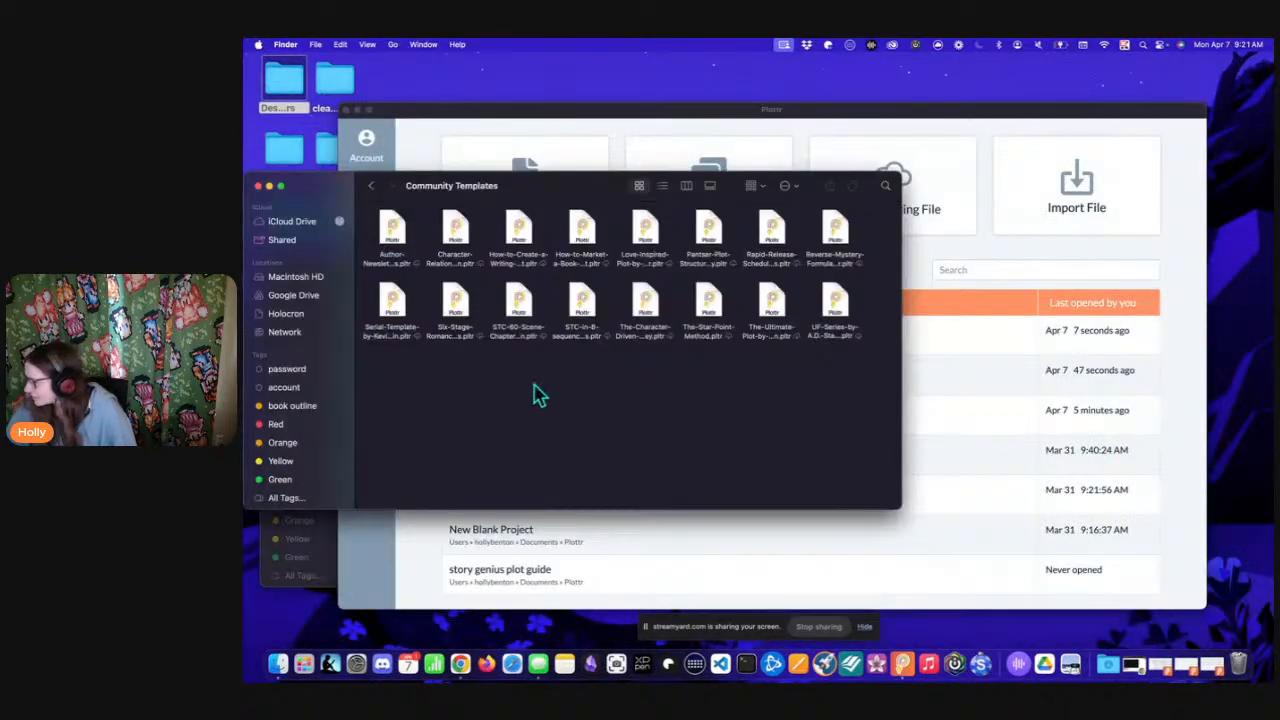
# Open the STC-in-8-sequences community template, enlarge its window, and view its sequences and plot cards
pyautogui.click(582, 318)
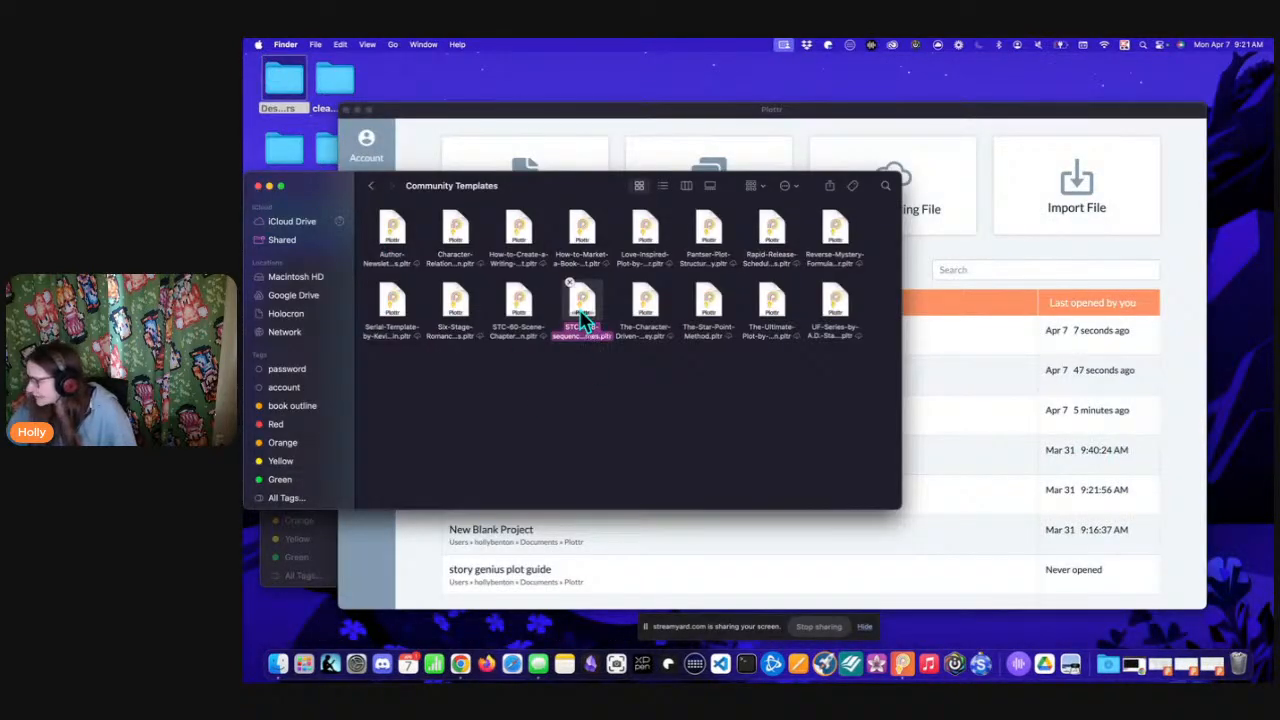
pyautogui.doubleClick(581, 315)
pyautogui.moveTo(530, 188); pyautogui.dragTo(258, 60)
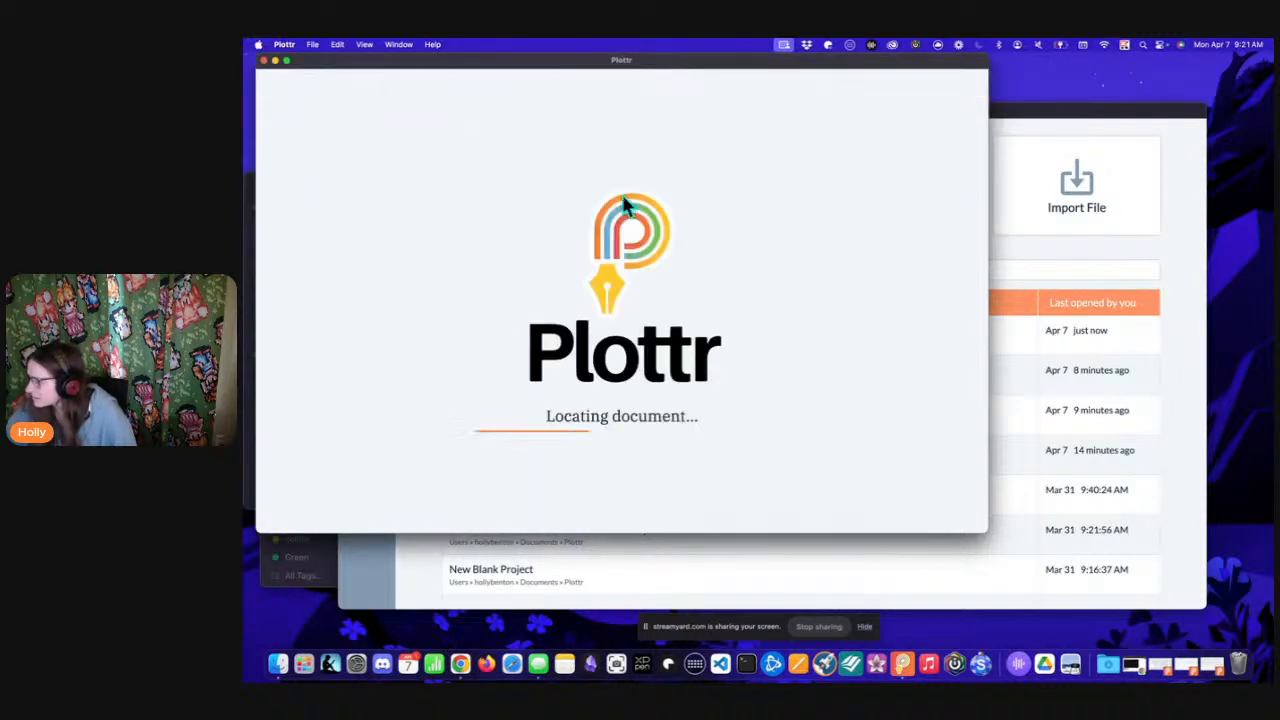
pyautogui.moveTo(986, 277); pyautogui.dragTo(1273, 286)
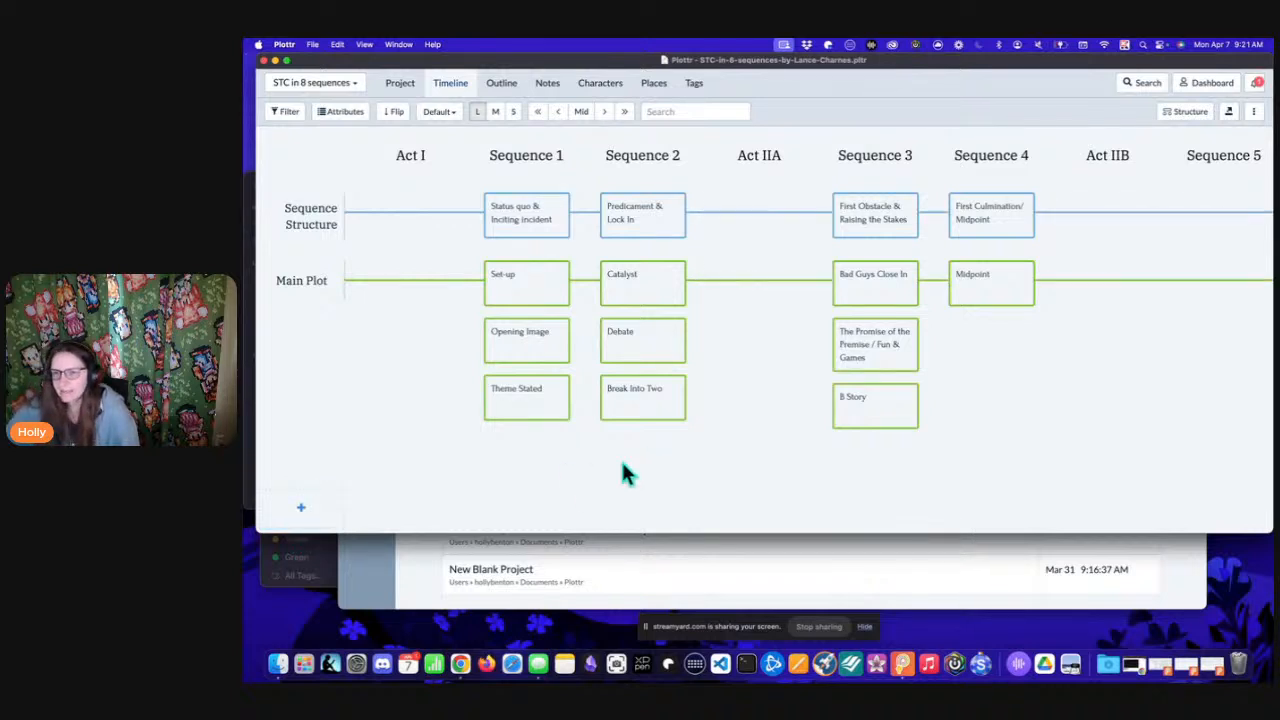
pyautogui.hscroll(3, 622, 468)
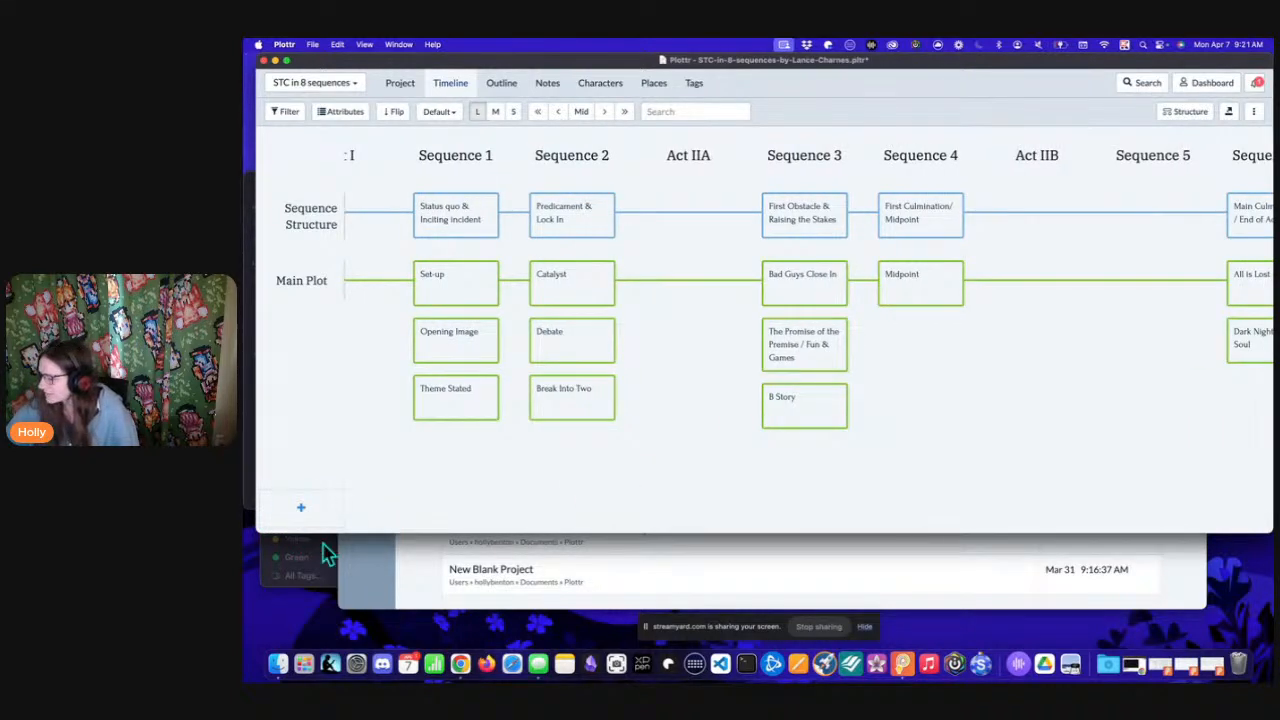
# Open the STC-60-Scene-Chapter-Breakdown file from the Community Templates folder, enlarge its window, and view its timeline back to Scene 1
pyautogui.click(329, 557)
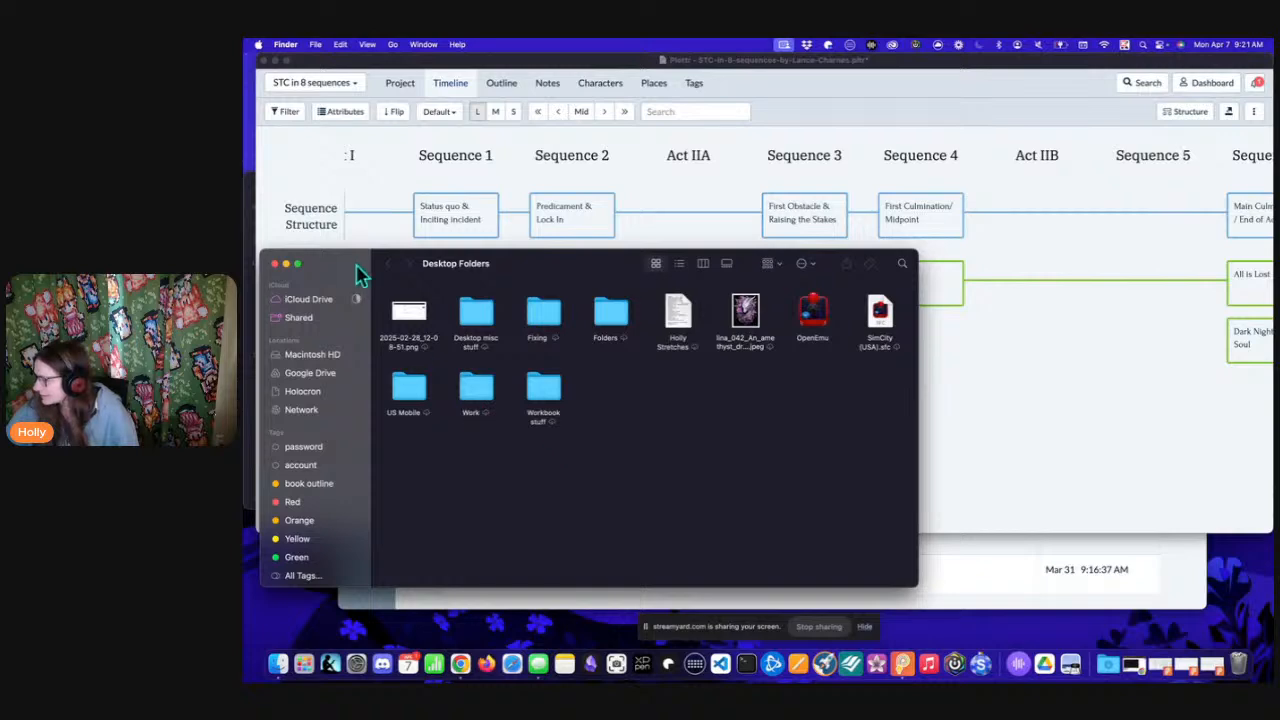
pyautogui.click(287, 266)
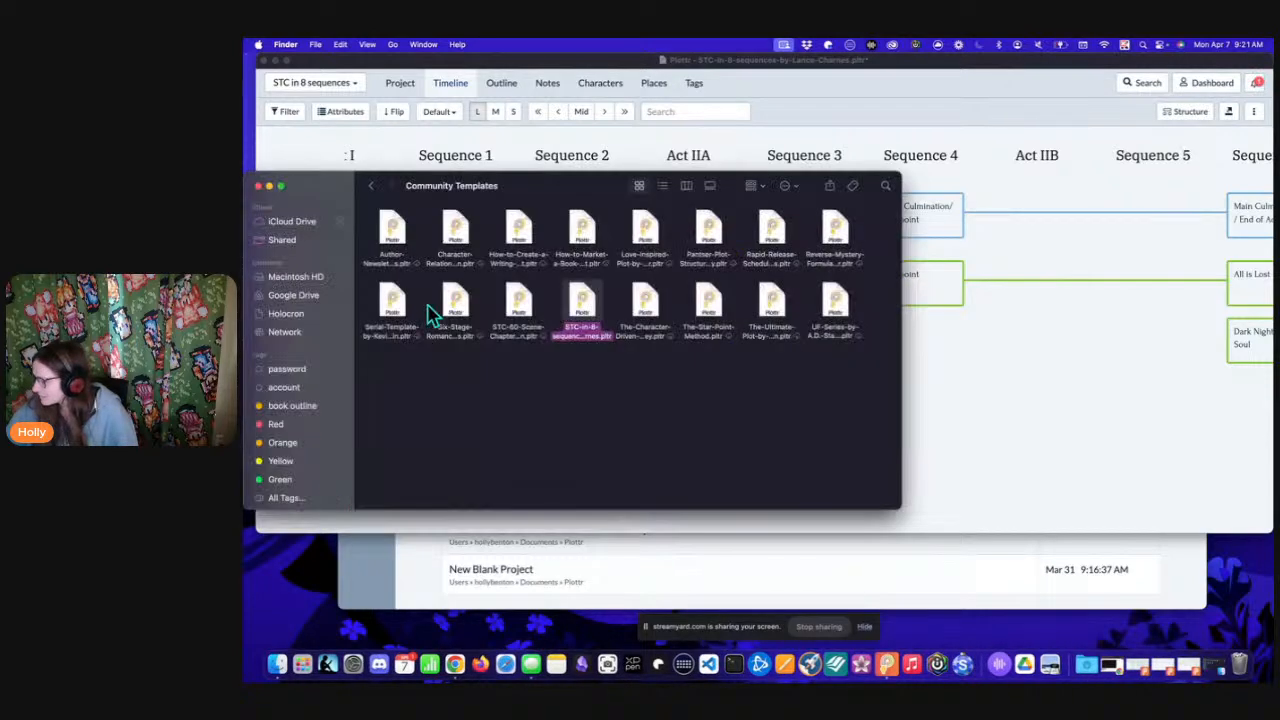
pyautogui.doubleClick(521, 306)
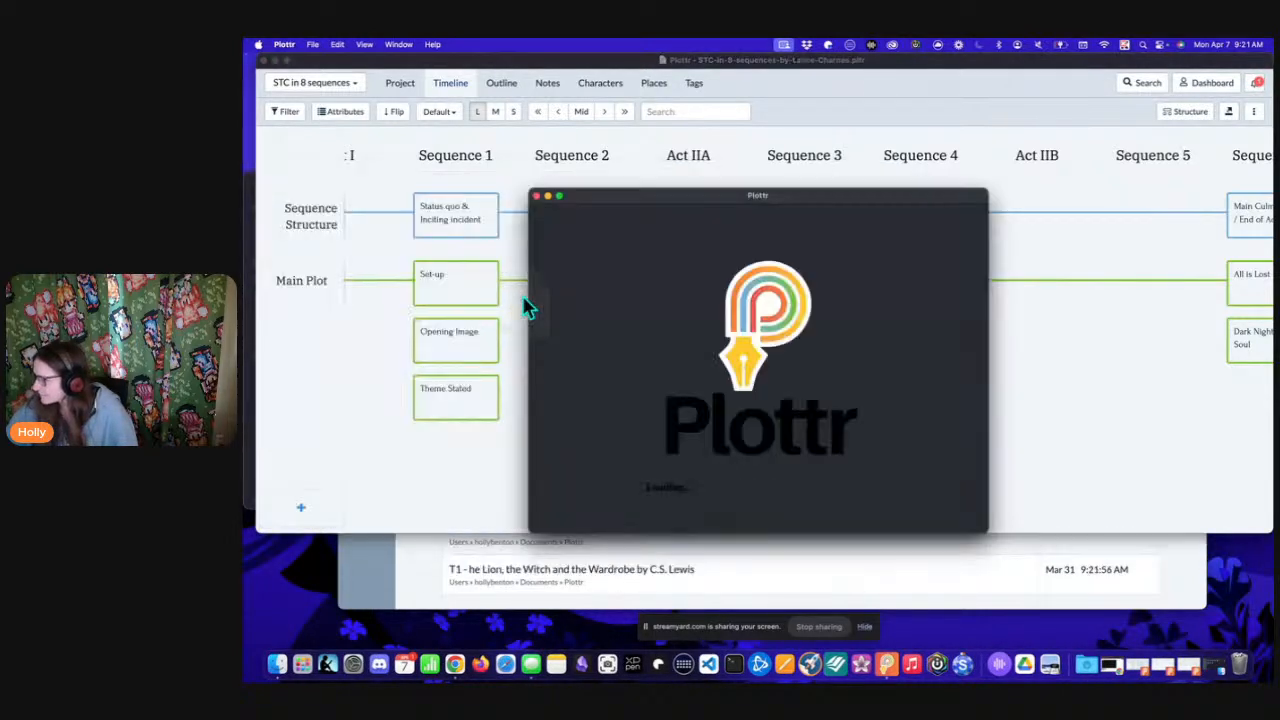
pyautogui.moveTo(524, 188); pyautogui.dragTo(253, 56)
pyautogui.moveTo(991, 537); pyautogui.dragTo(1268, 637)
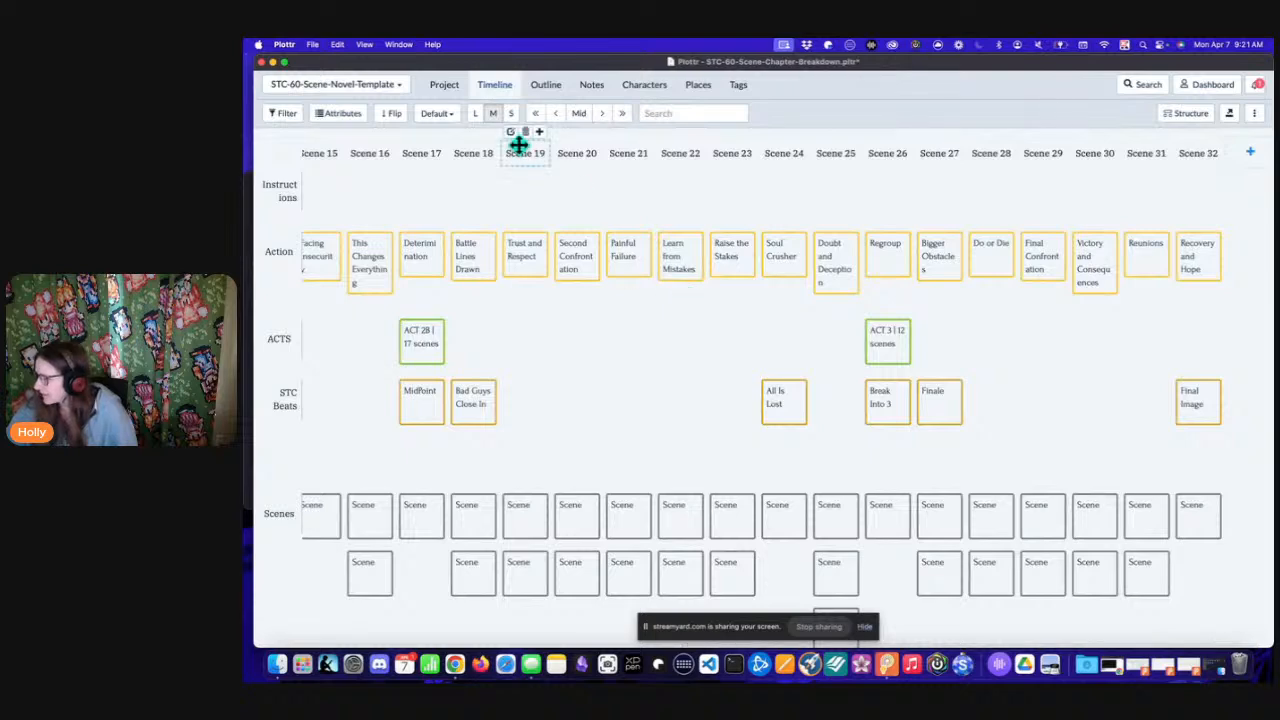
pyautogui.hscroll(-4, 500, 240)
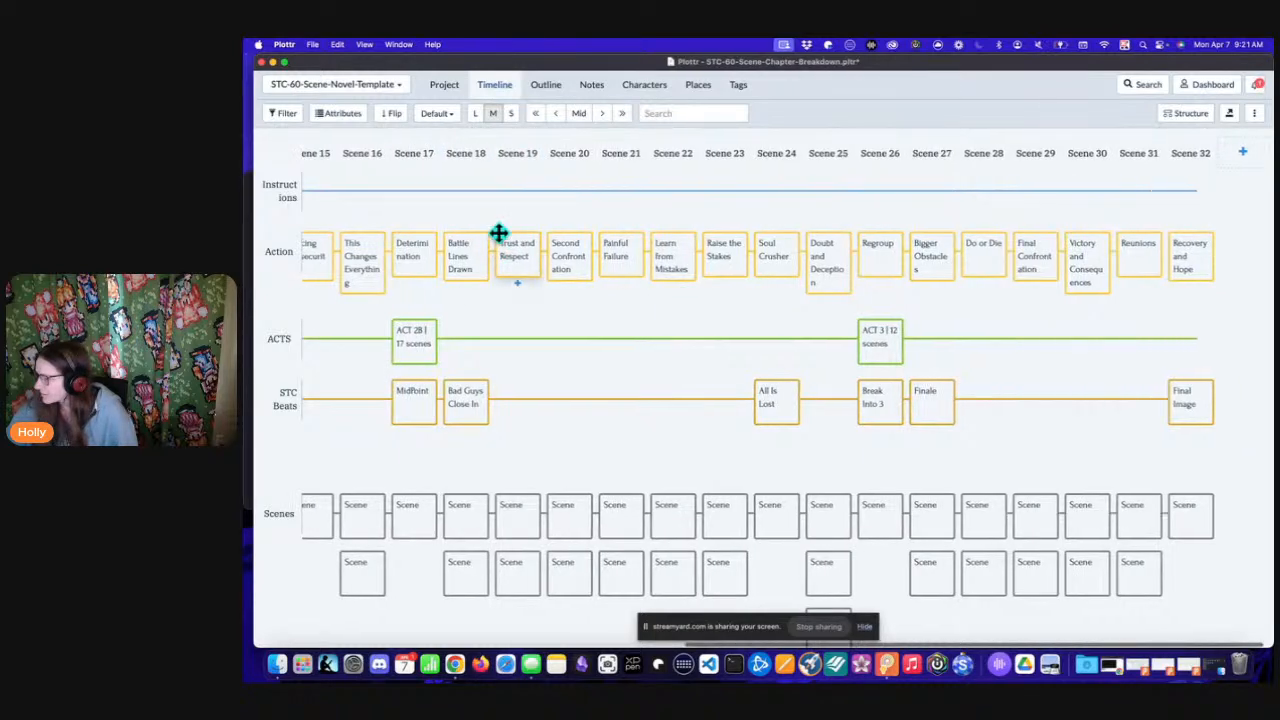
pyautogui.hscroll(-10, 498, 233)
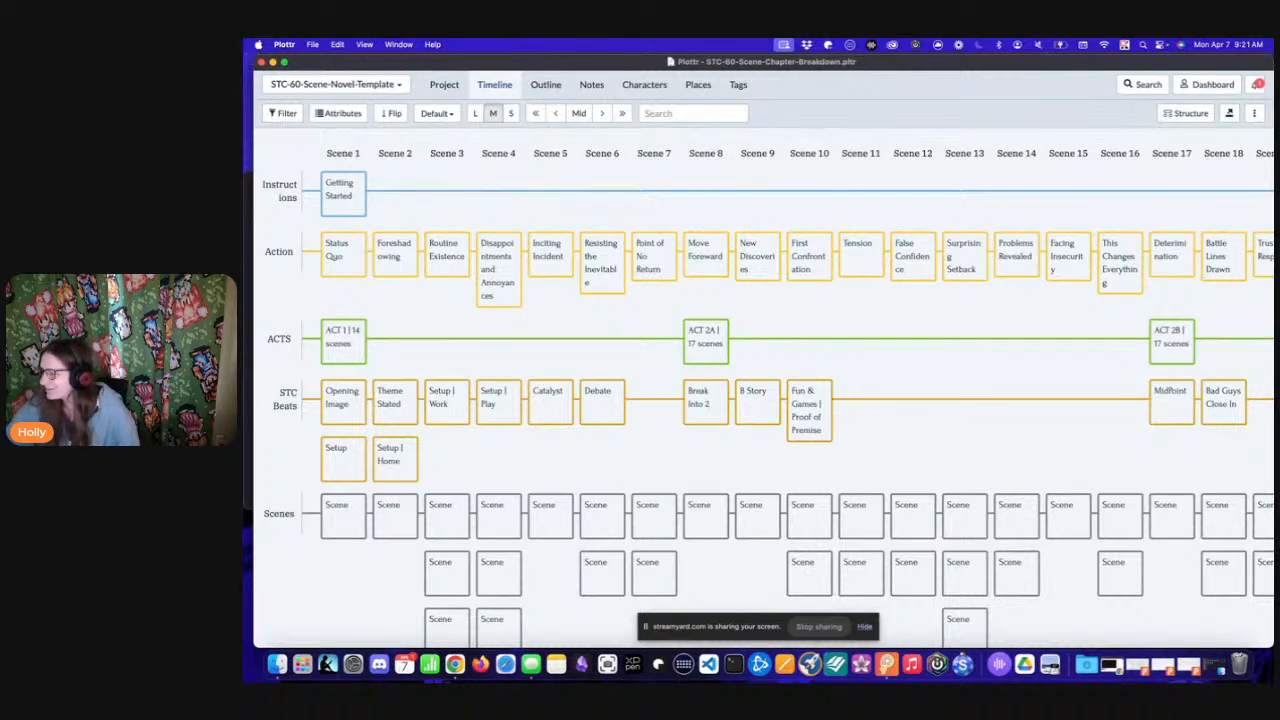
# Minimize both STC community template windows and restore The Lion, the Witch and the Wardrobe timeline
pyautogui.click(273, 62)
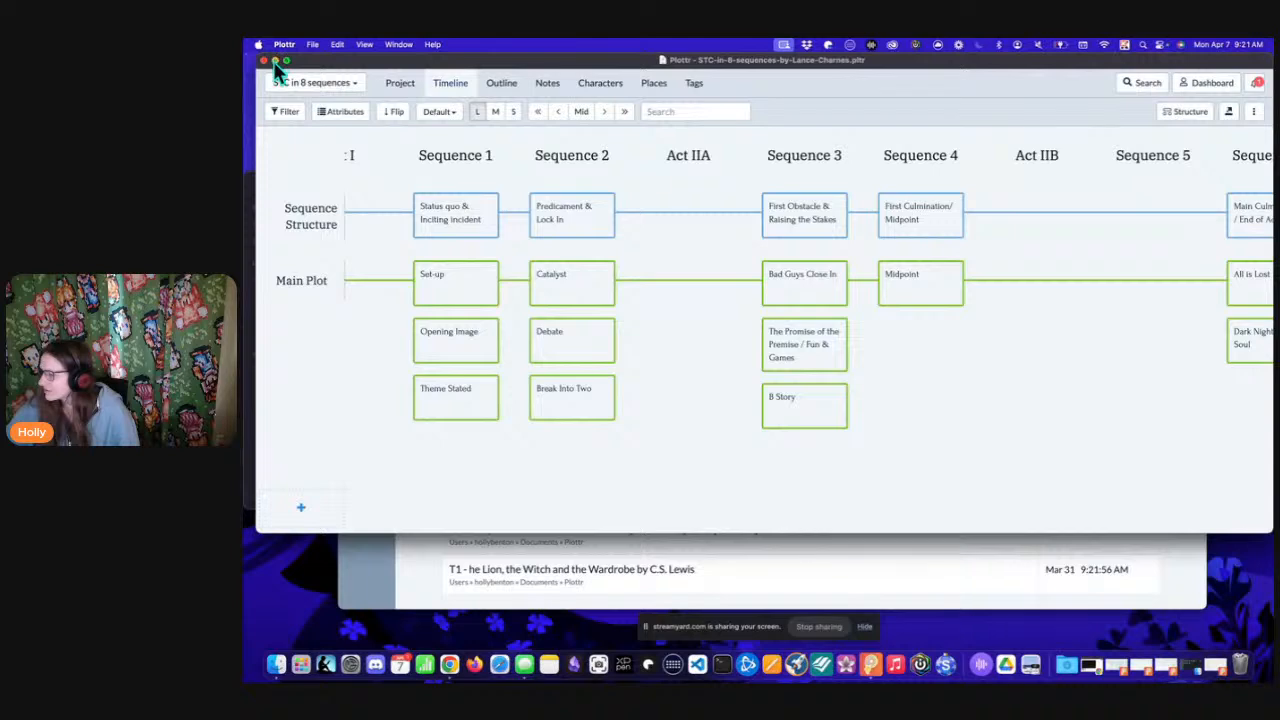
pyautogui.click(273, 61)
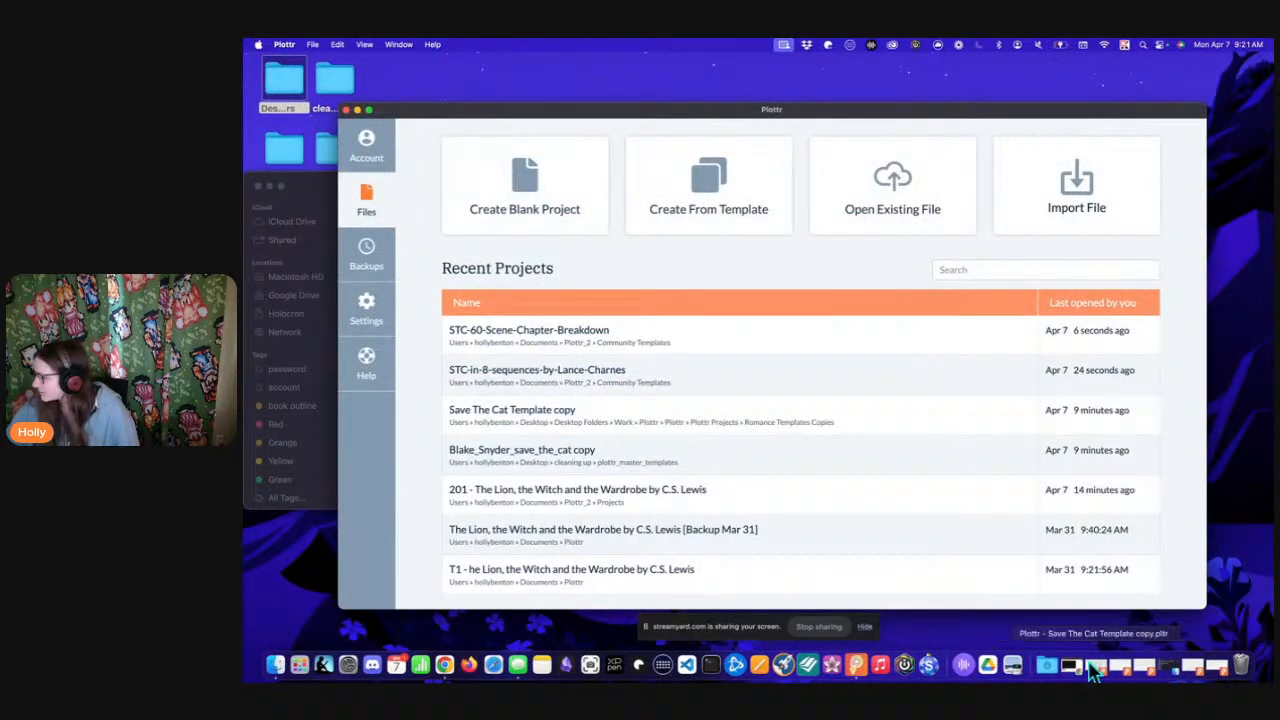
pyautogui.click(1143, 672)
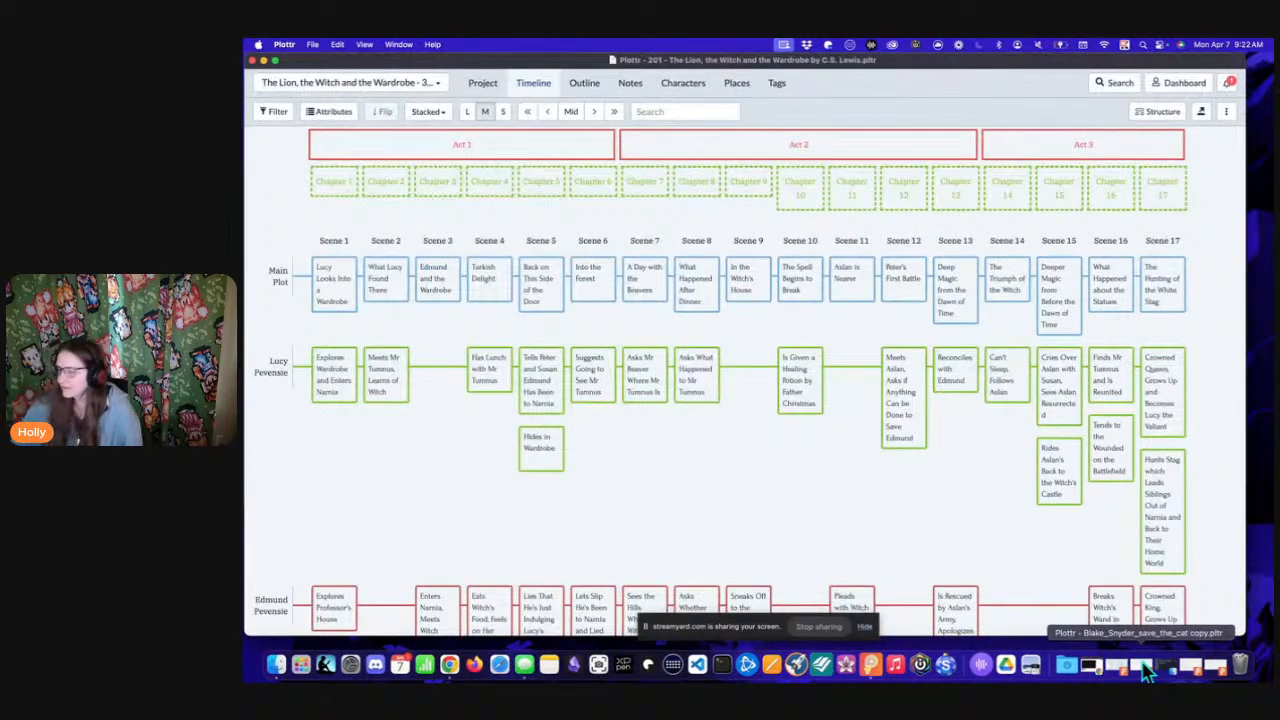
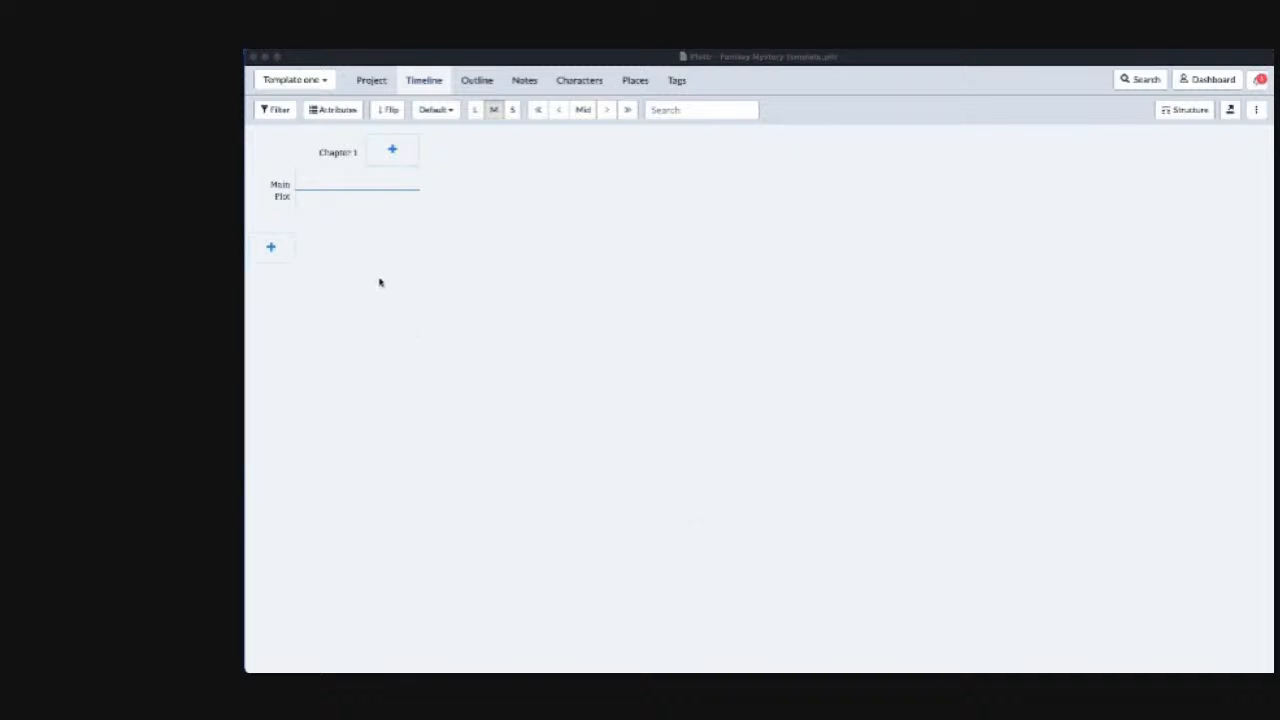
# Add a blank plotline below Main Plot and delete it
pyautogui.click(270, 246)
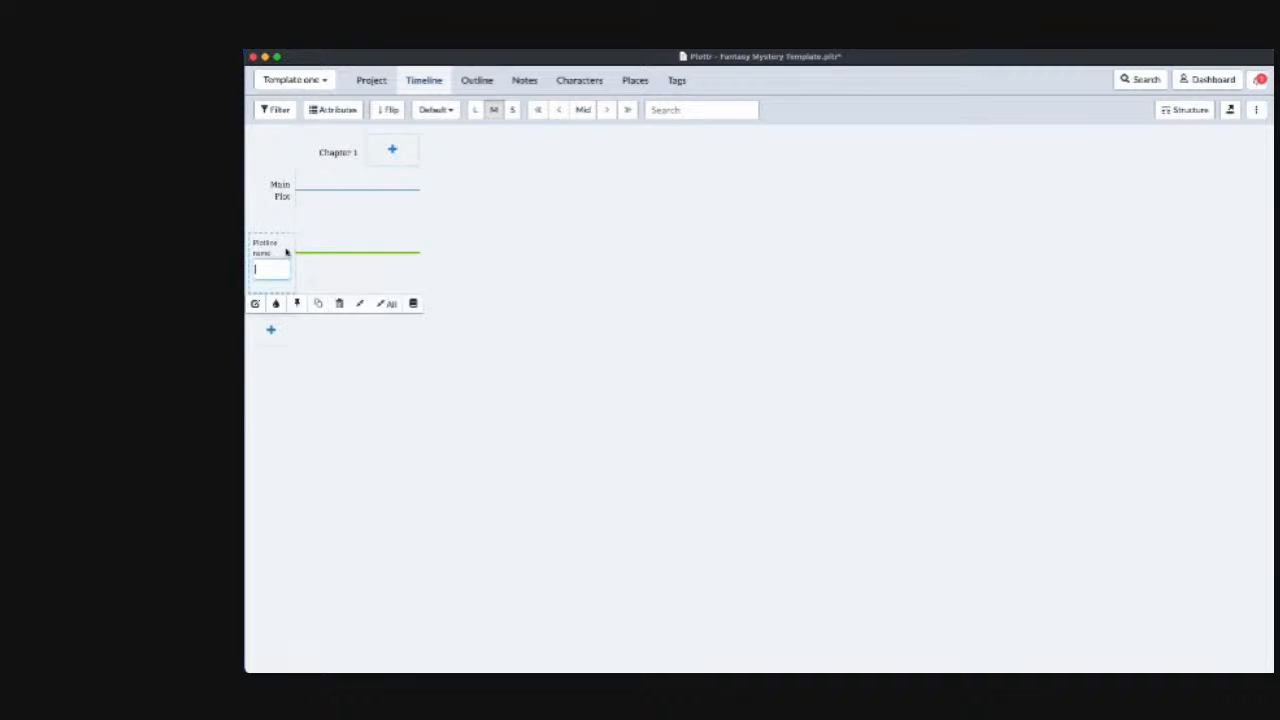
pyautogui.moveTo(274, 272)
pyautogui.click(339, 303)
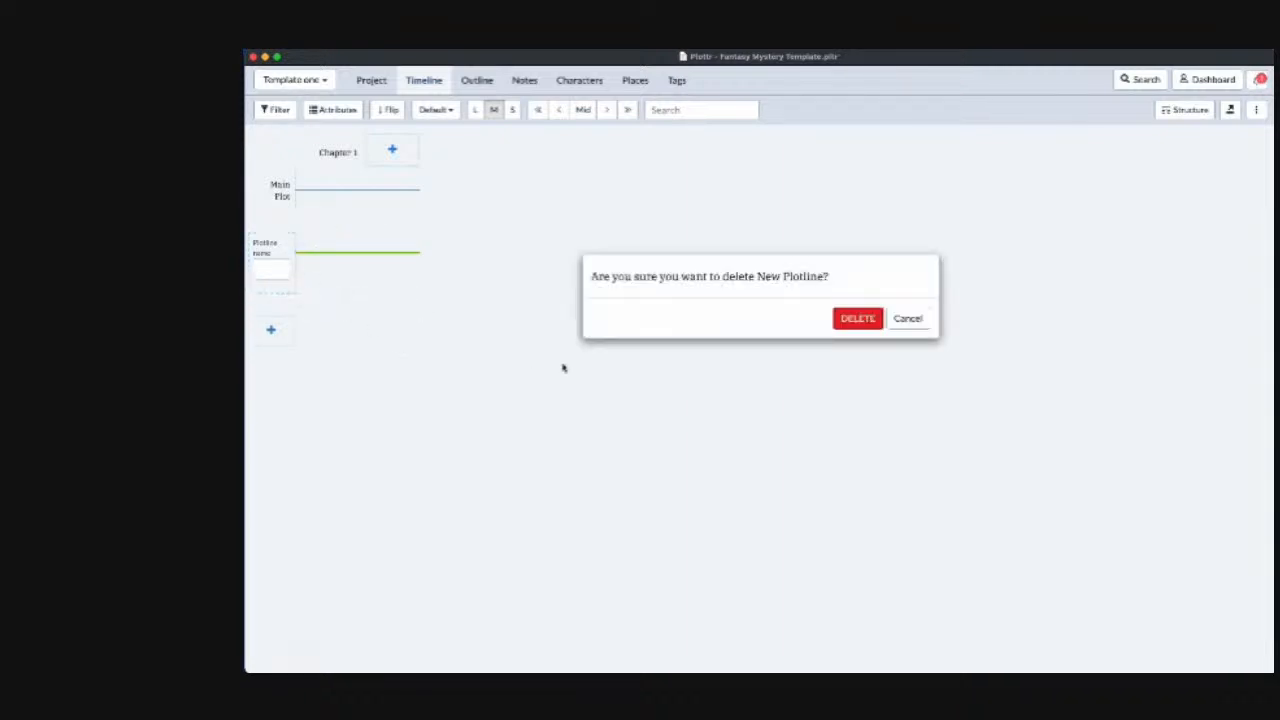
pyautogui.click(857, 318)
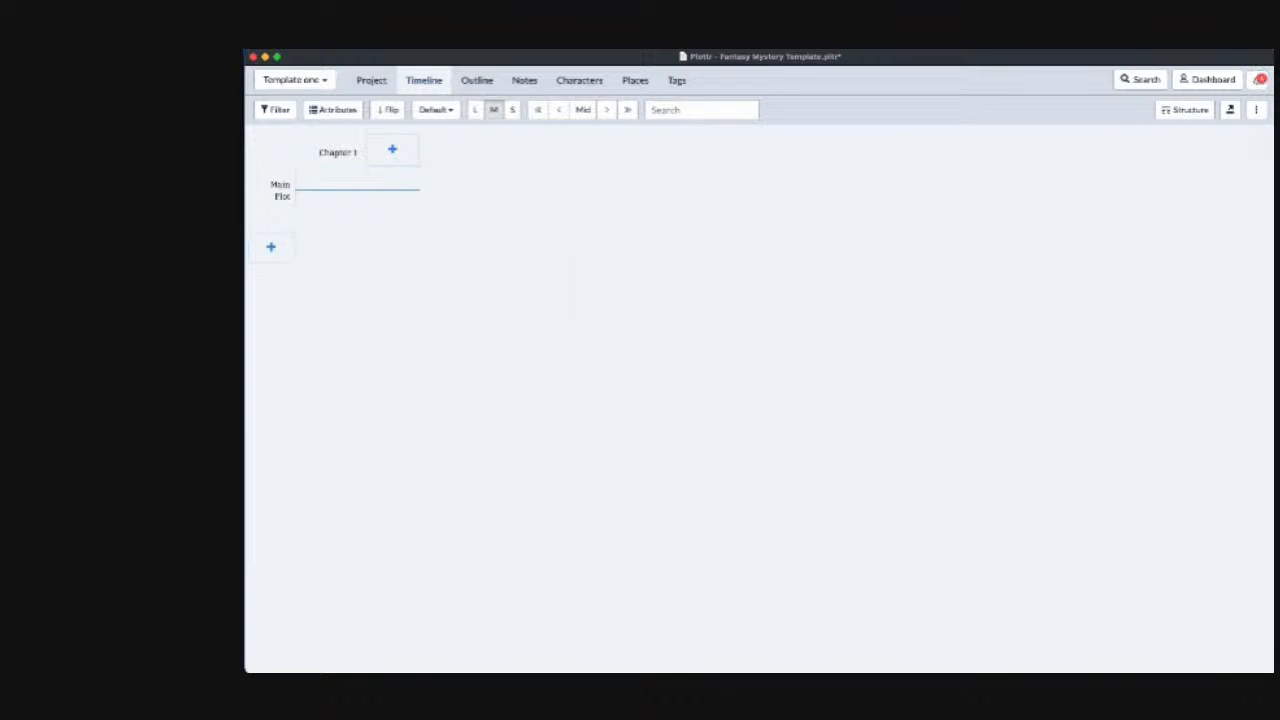
pyautogui.moveTo(290, 250)
pyautogui.click(271, 266)
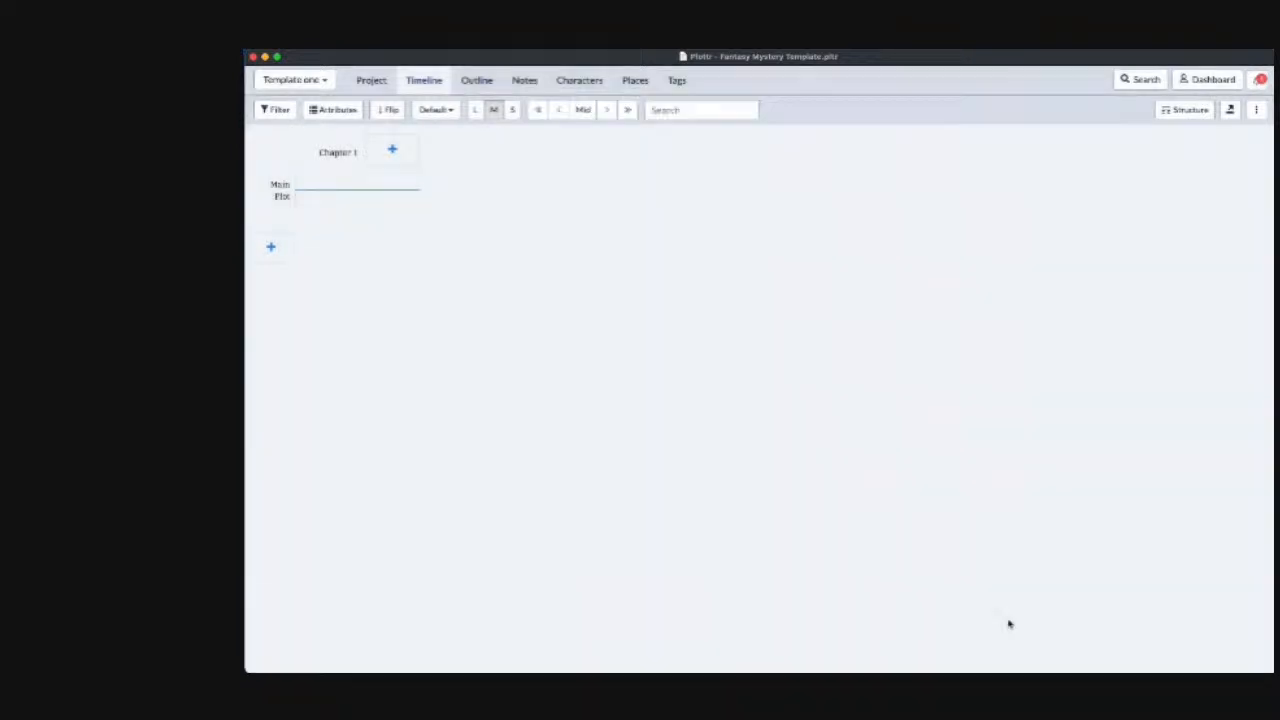
pyautogui.click(1007, 619)
# Add a plotline below Main Plot from the Hero's Journey starter template
pyautogui.click(274, 272)
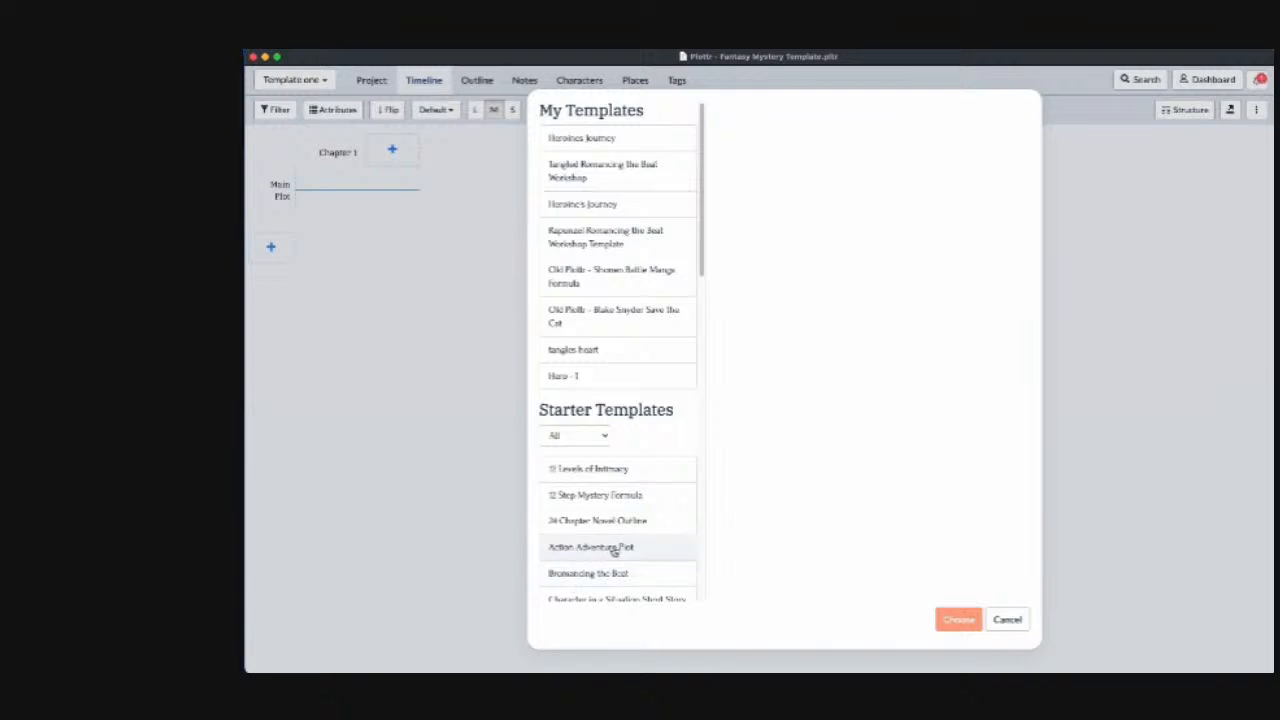
pyautogui.scroll(-2, 614, 549)
pyautogui.scroll(-5, 613, 550)
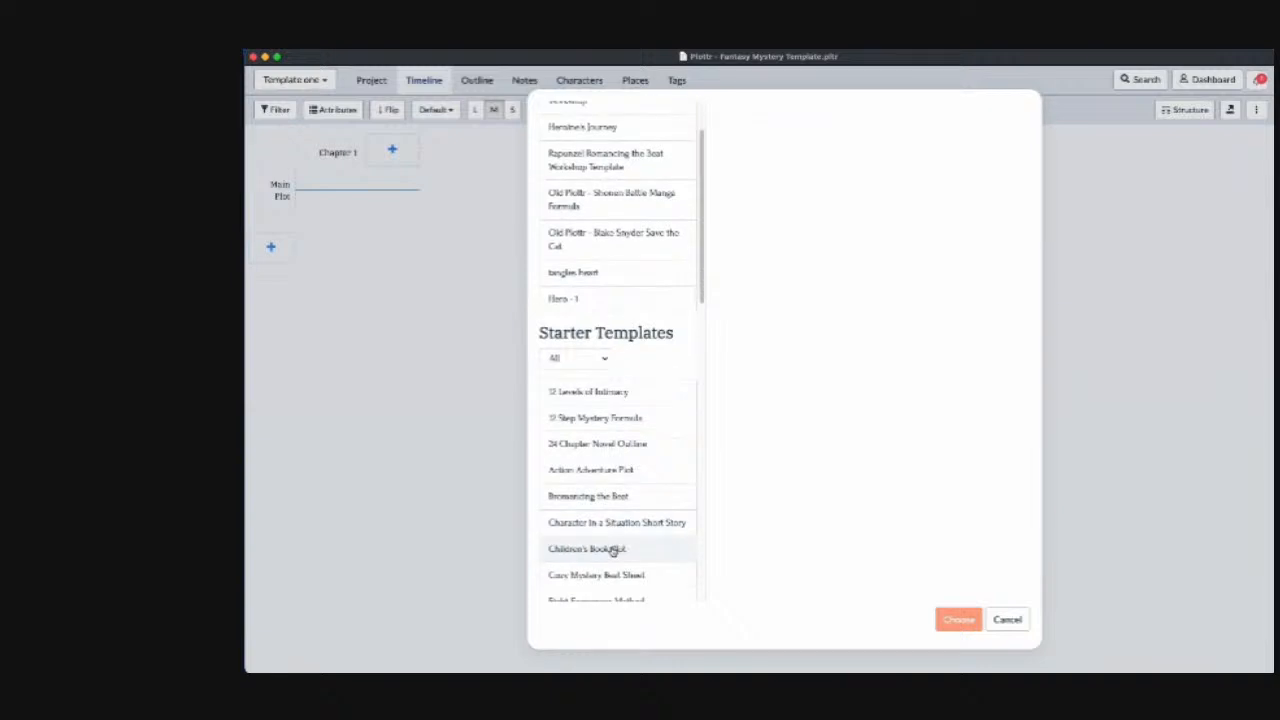
pyautogui.scroll(-2, 611, 552)
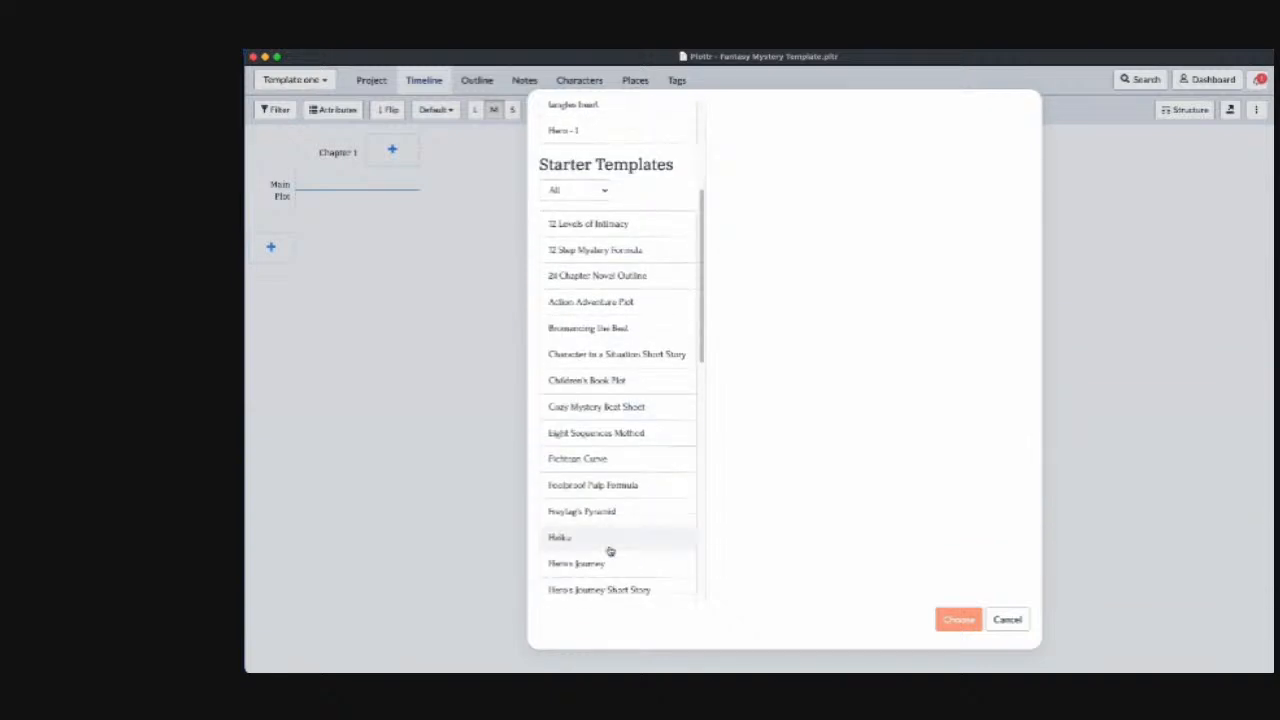
pyautogui.click(603, 540)
pyautogui.click(950, 620)
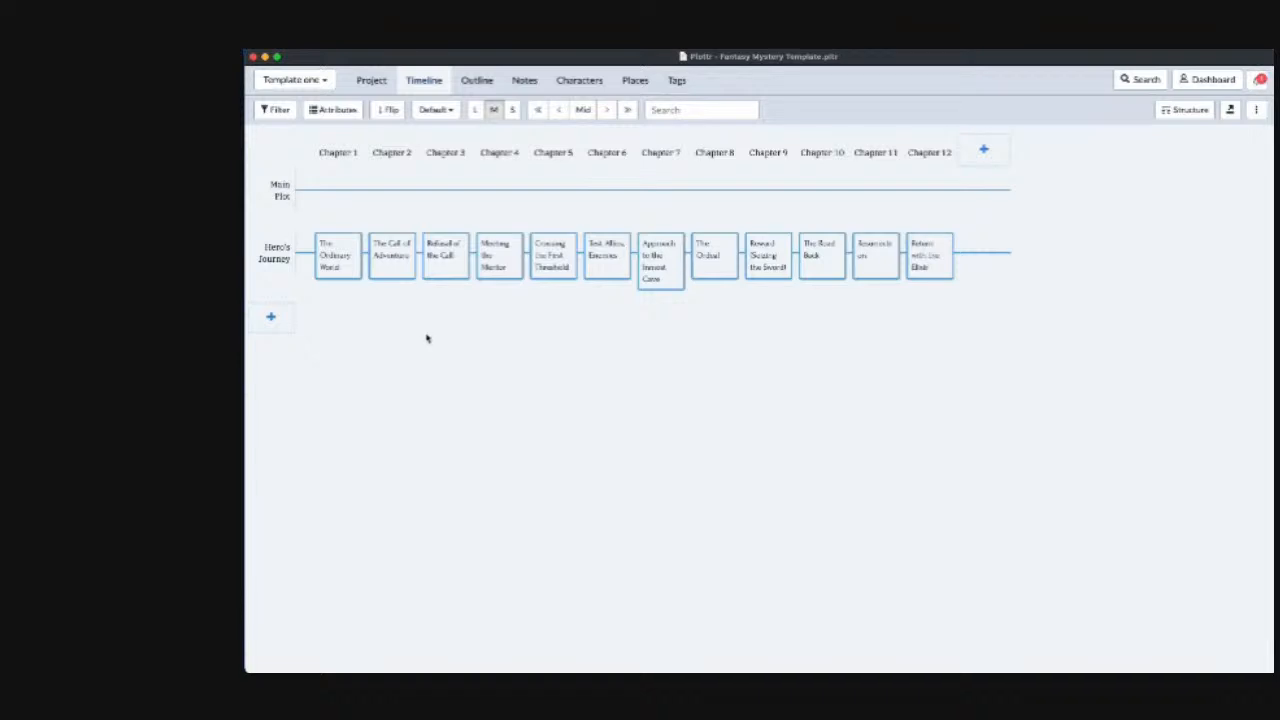
# Add the 12 Step Mystery Formula starter template's plotlines below the Hero's Journey plotline
pyautogui.click(274, 334)
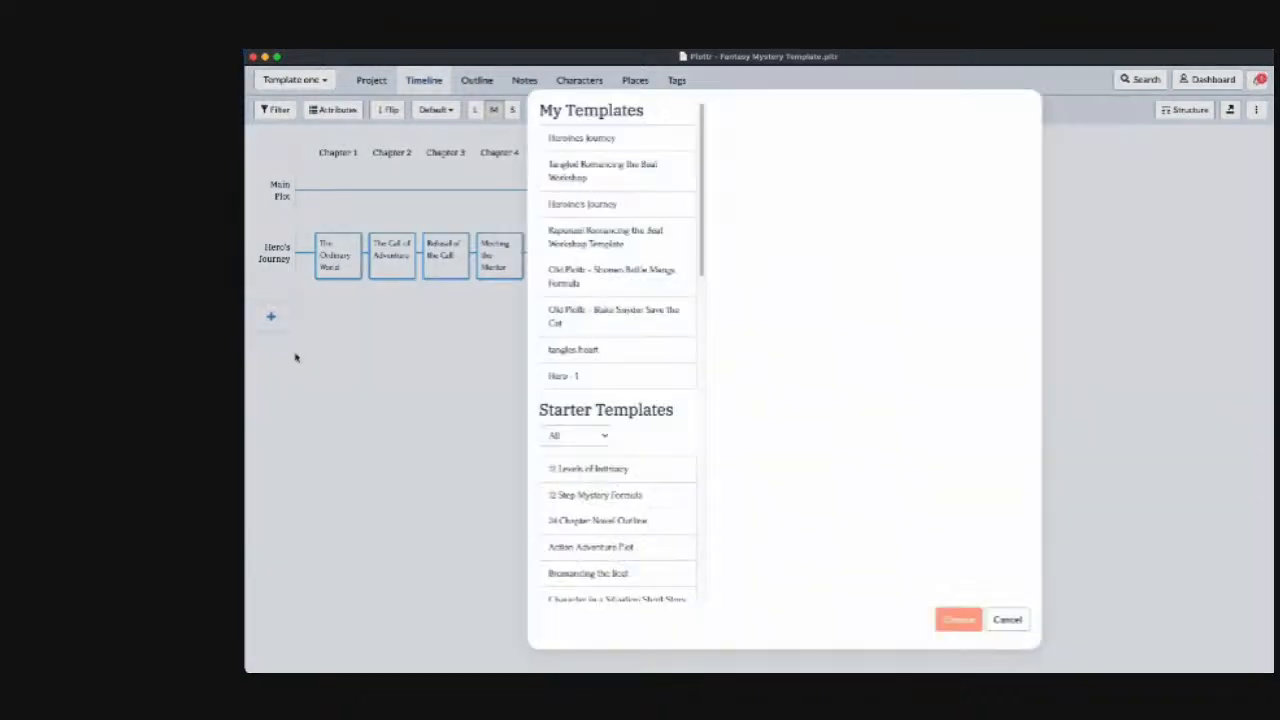
pyautogui.click(600, 503)
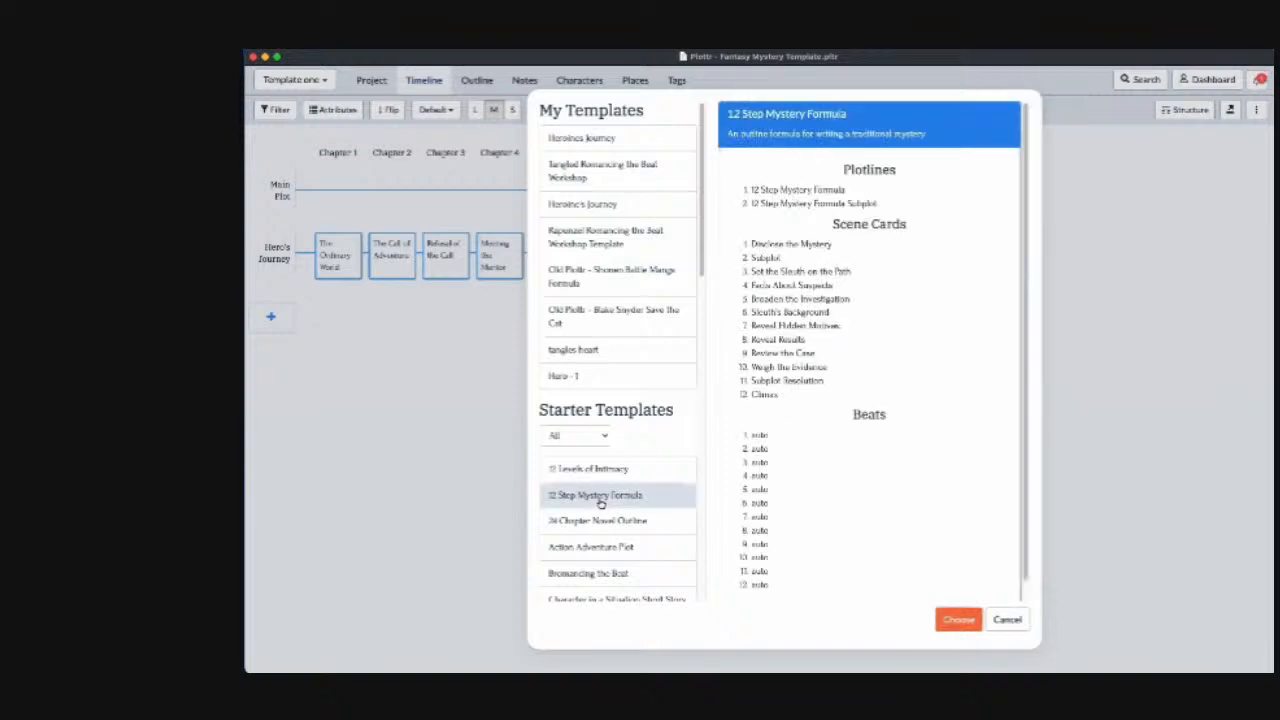
pyautogui.click(950, 619)
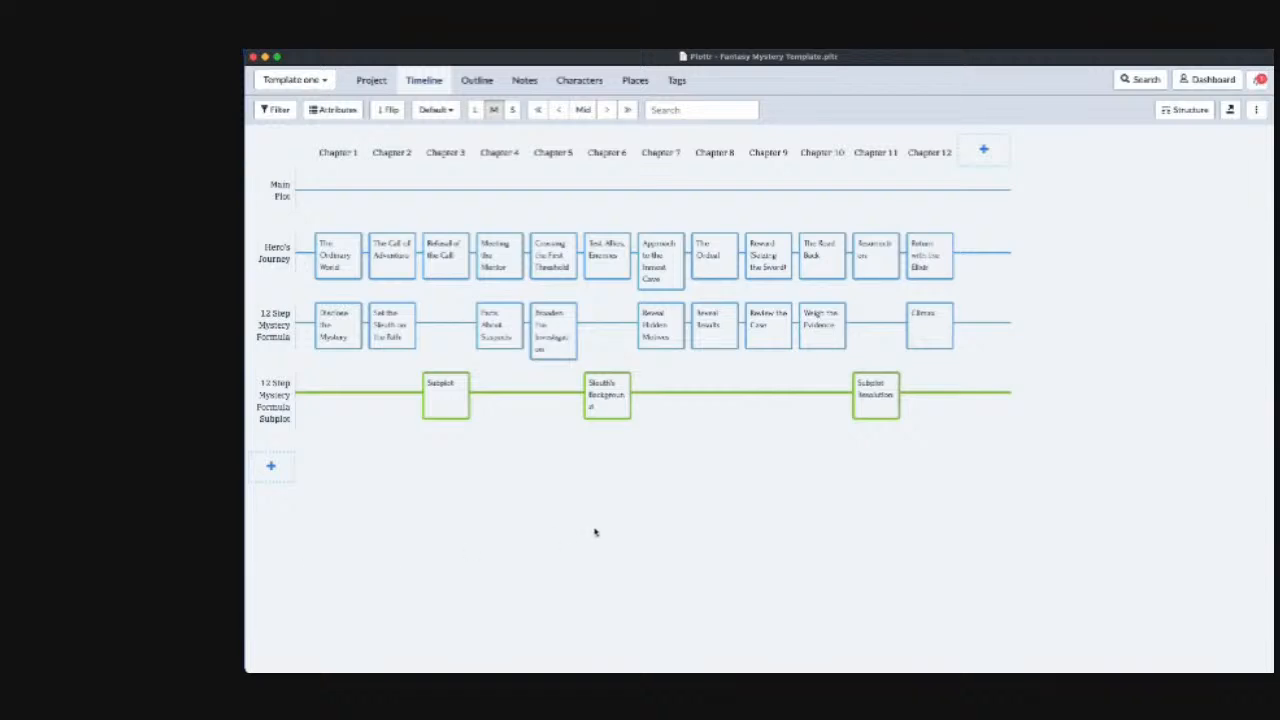
# Save the combined timeline as a custom template named "Mystery Fantasy Template"
pyautogui.click(1256, 112)
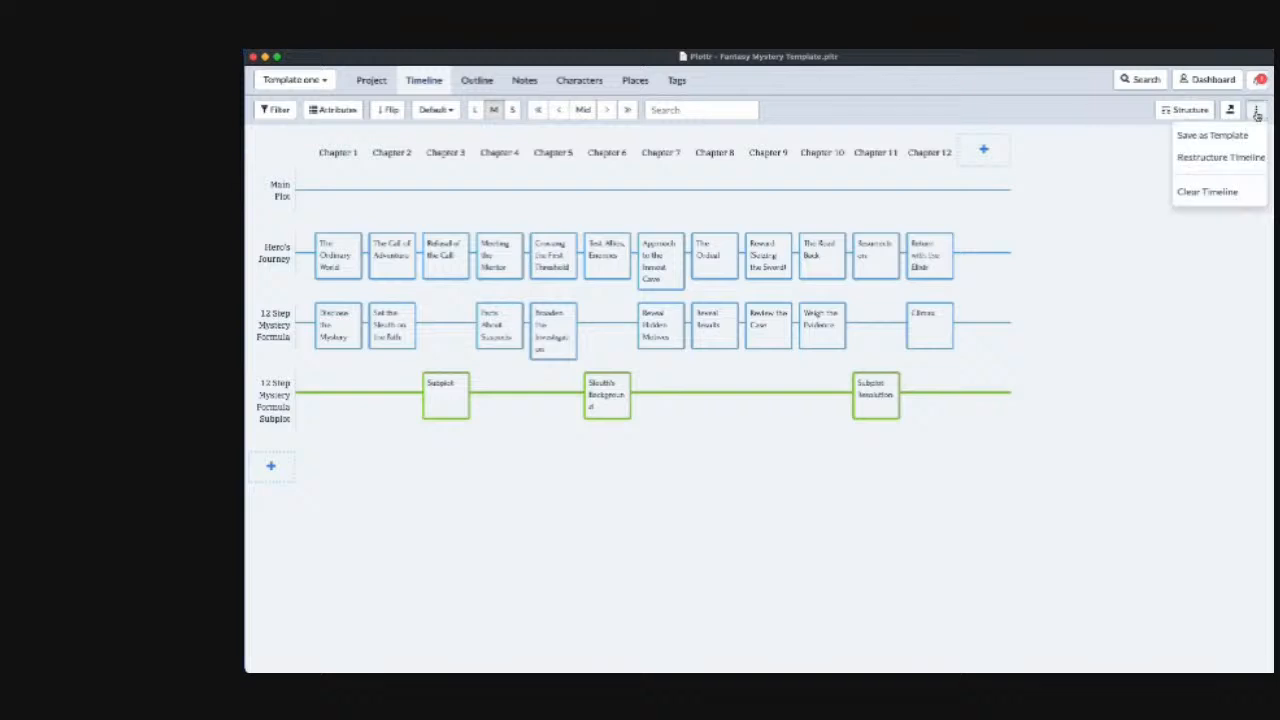
pyautogui.click(1216, 146)
pyautogui.click(726, 142)
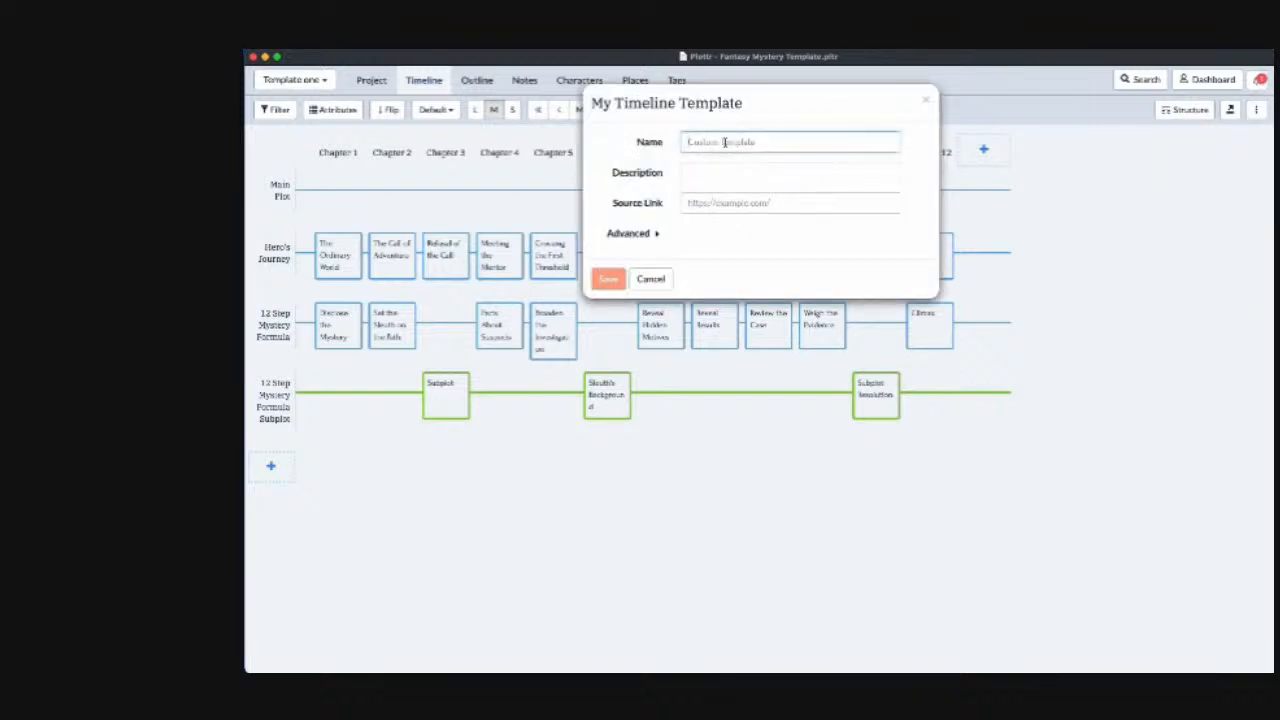
pyautogui.write('Mystery 1')
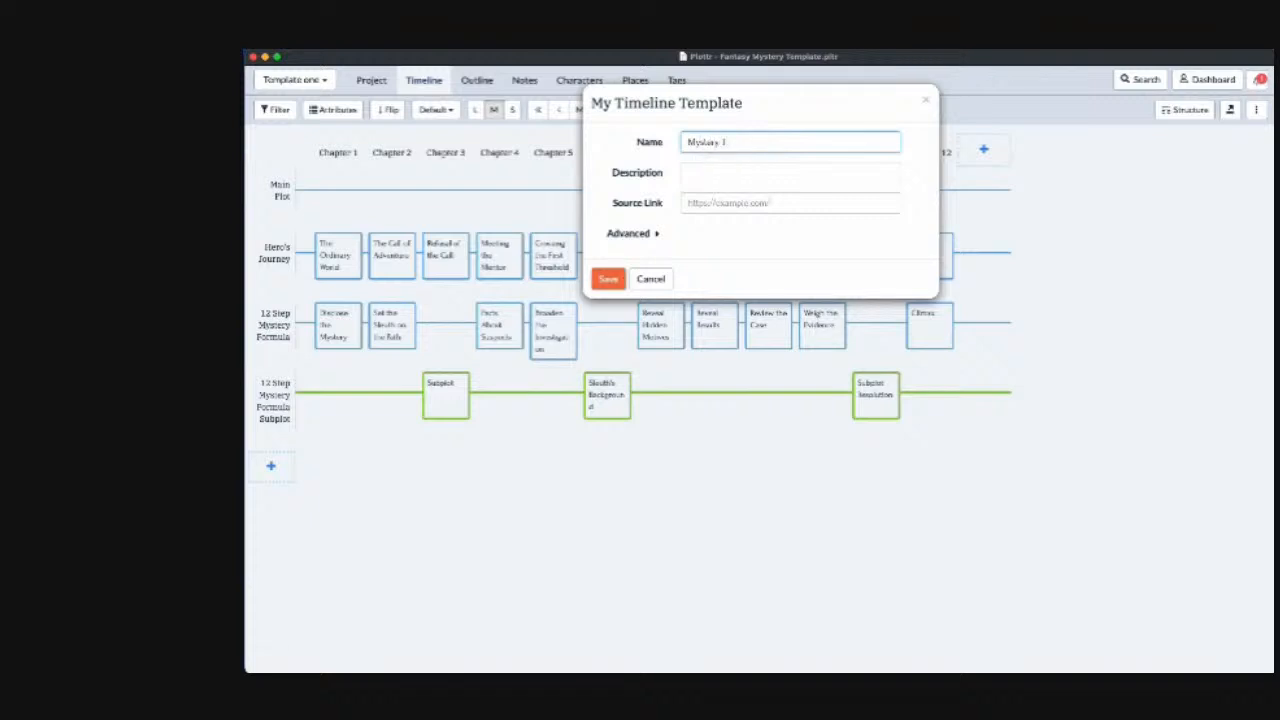
pyautogui.write('Fantasy Template')
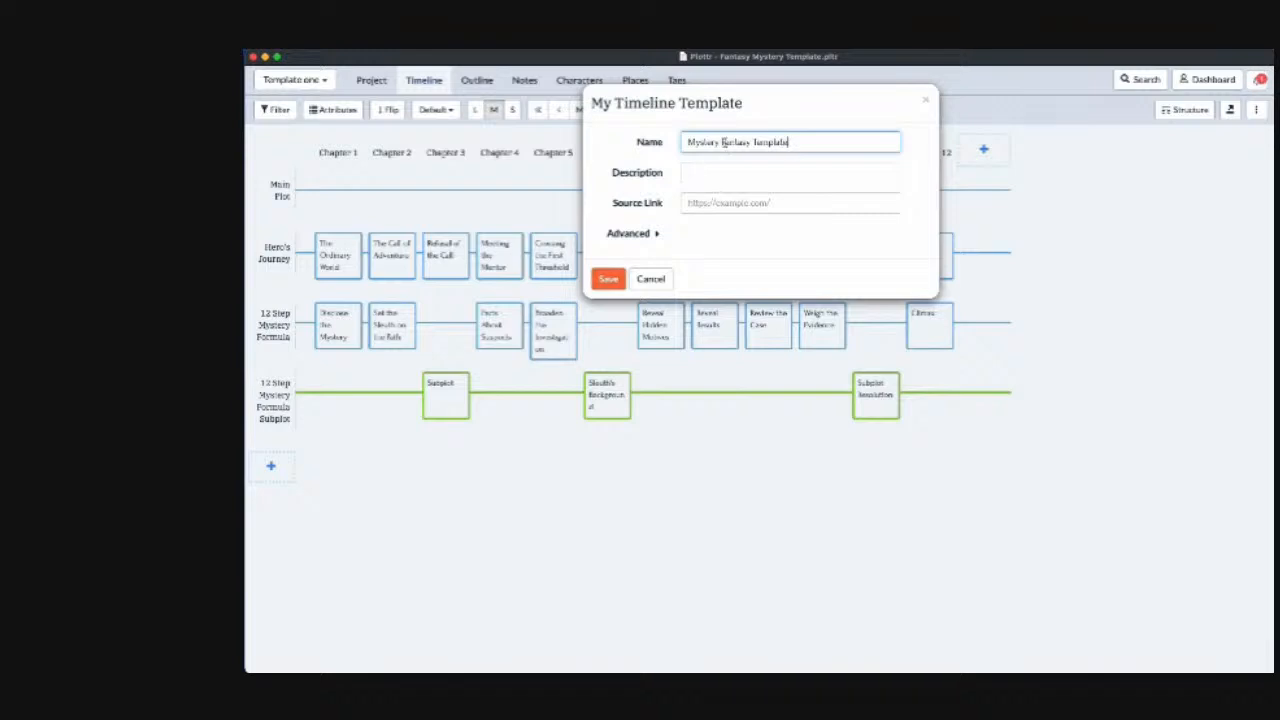
pyautogui.click(609, 278)
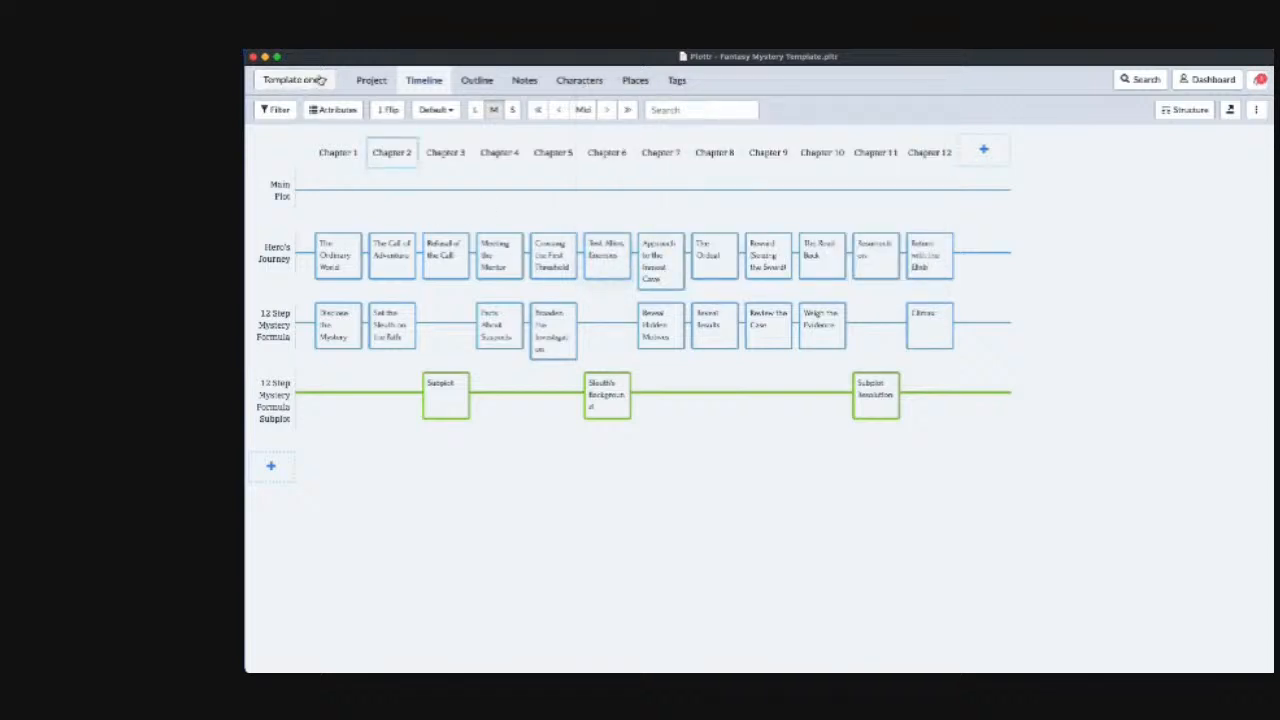
# Preview the custom "Mystery Fantasy Template" from the project's new-book template chooser and leave without choosing it
pyautogui.click(372, 81)
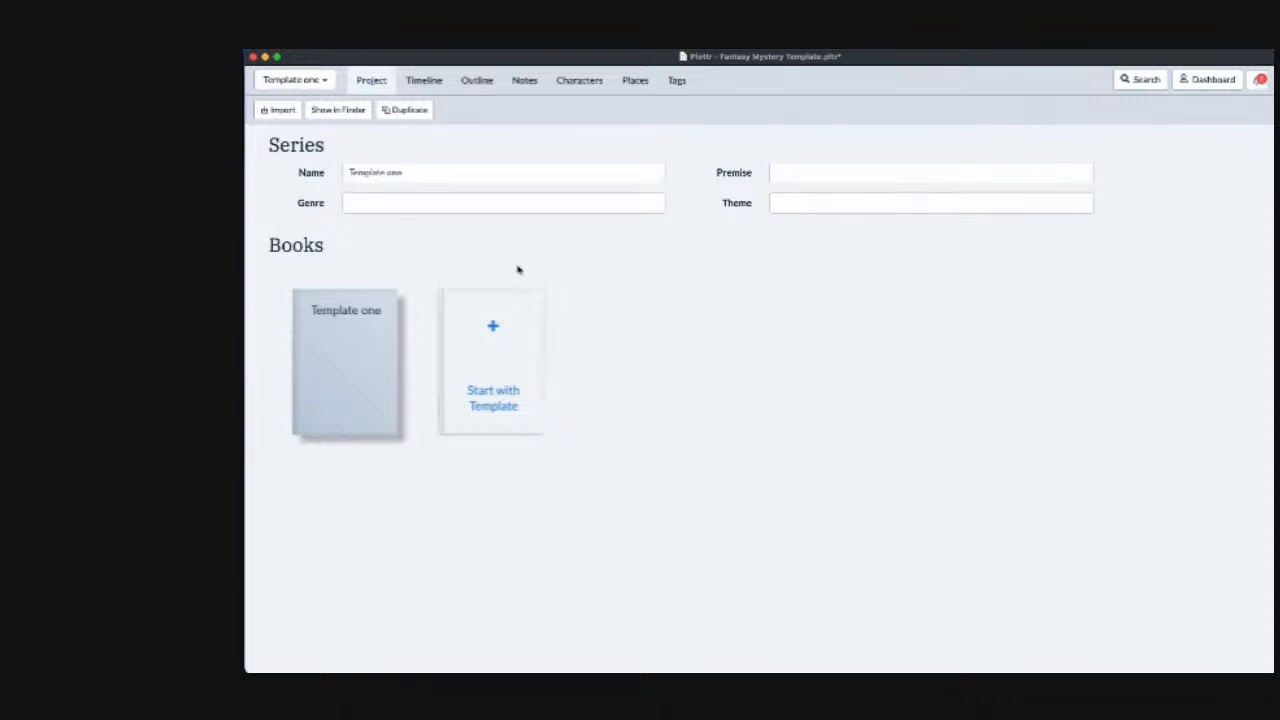
pyautogui.click(502, 393)
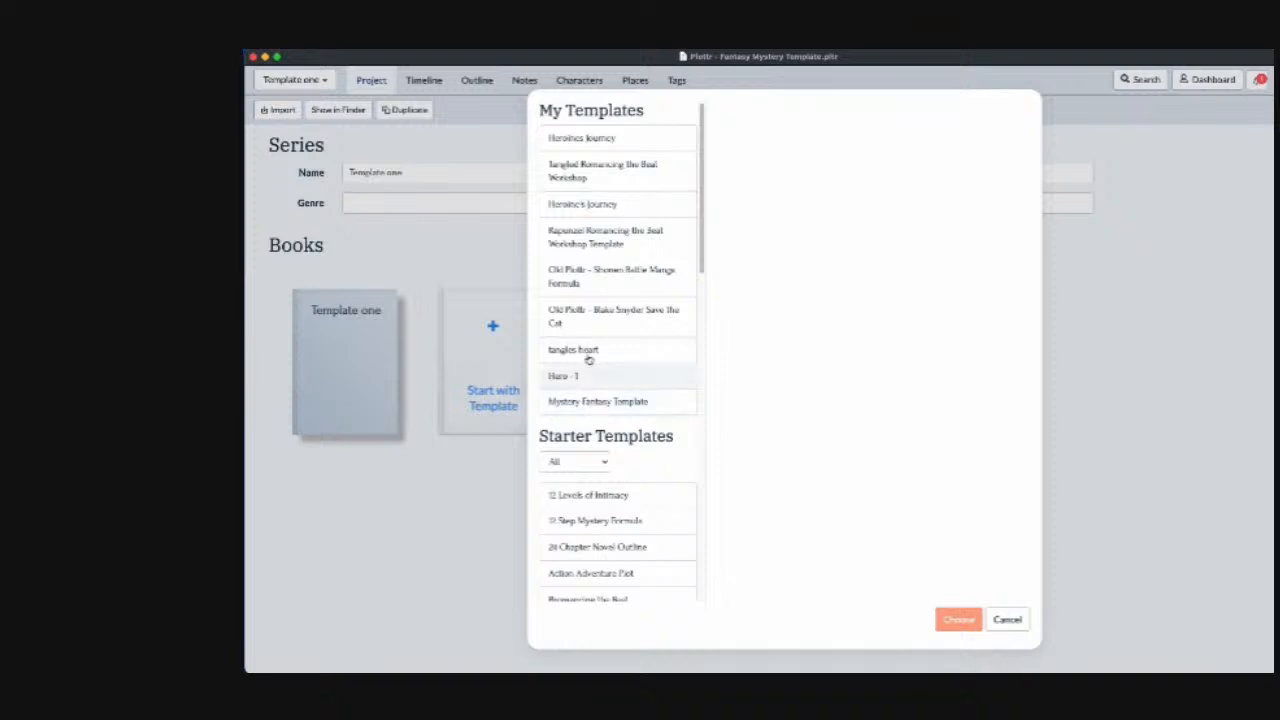
pyautogui.click(590, 403)
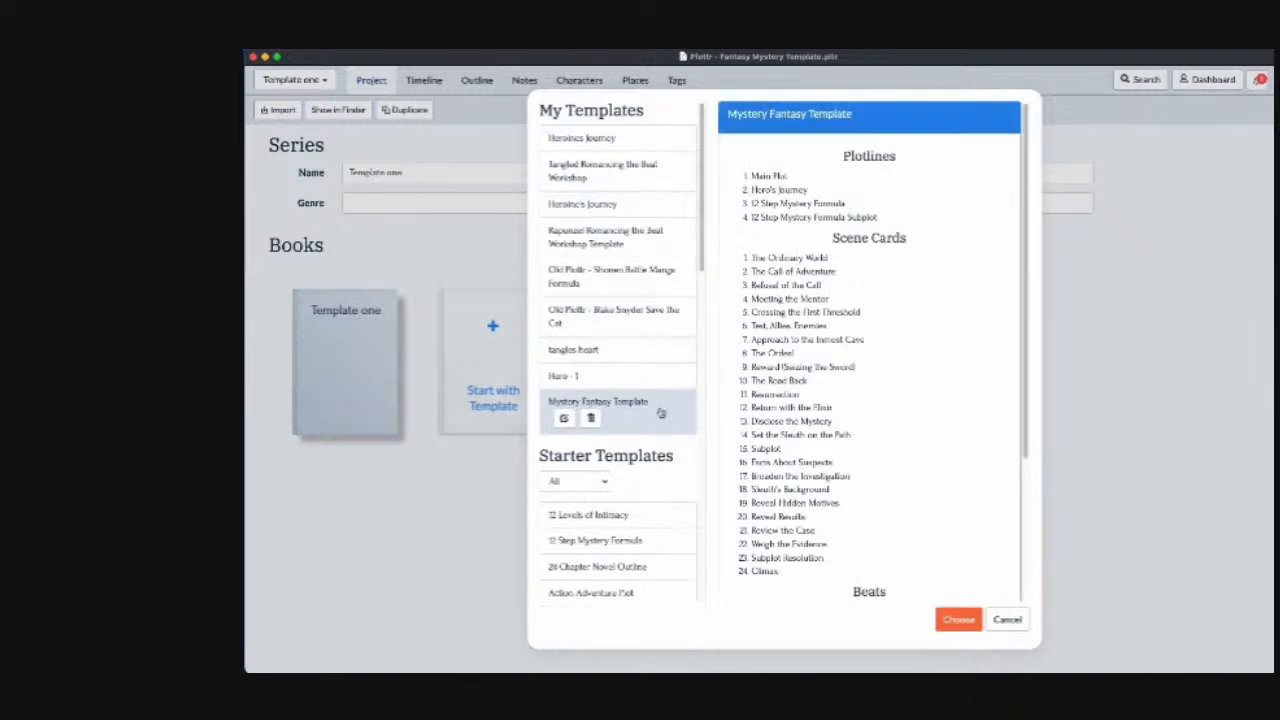
pyautogui.click(1003, 620)
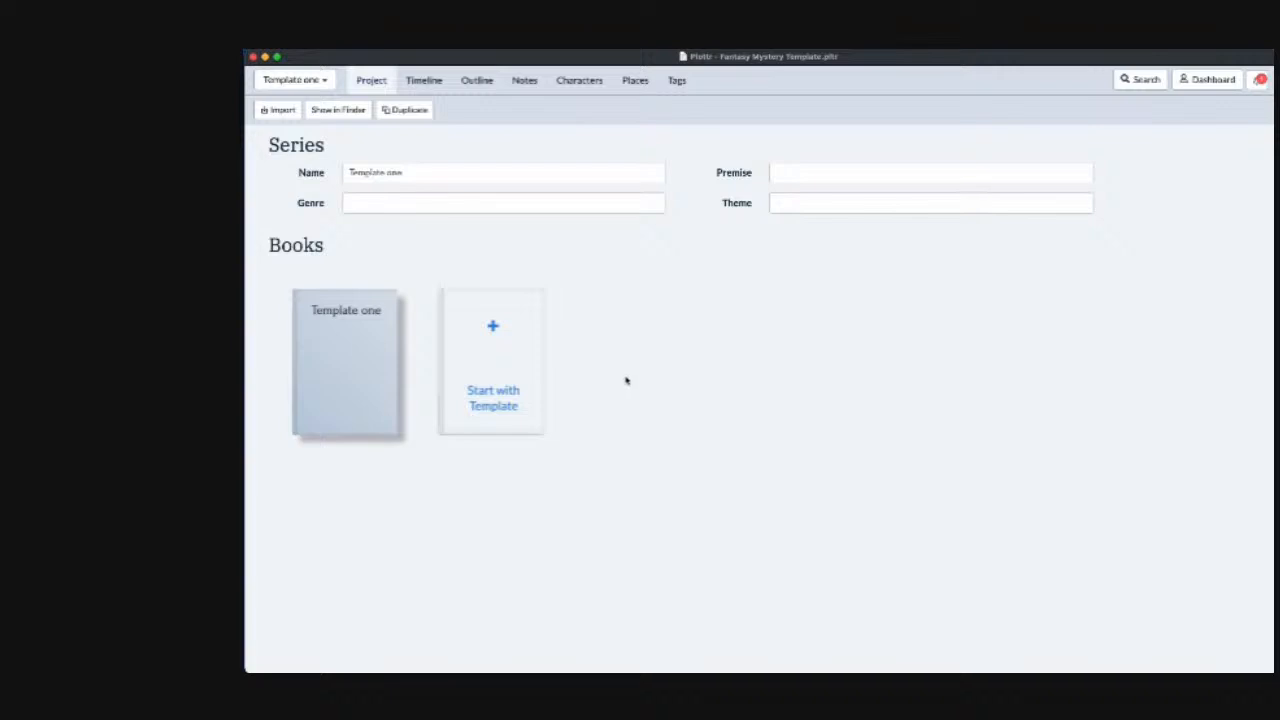
# Review the project's timeline, tags and notes as content that a reusable template file carries
pyautogui.click(424, 80)
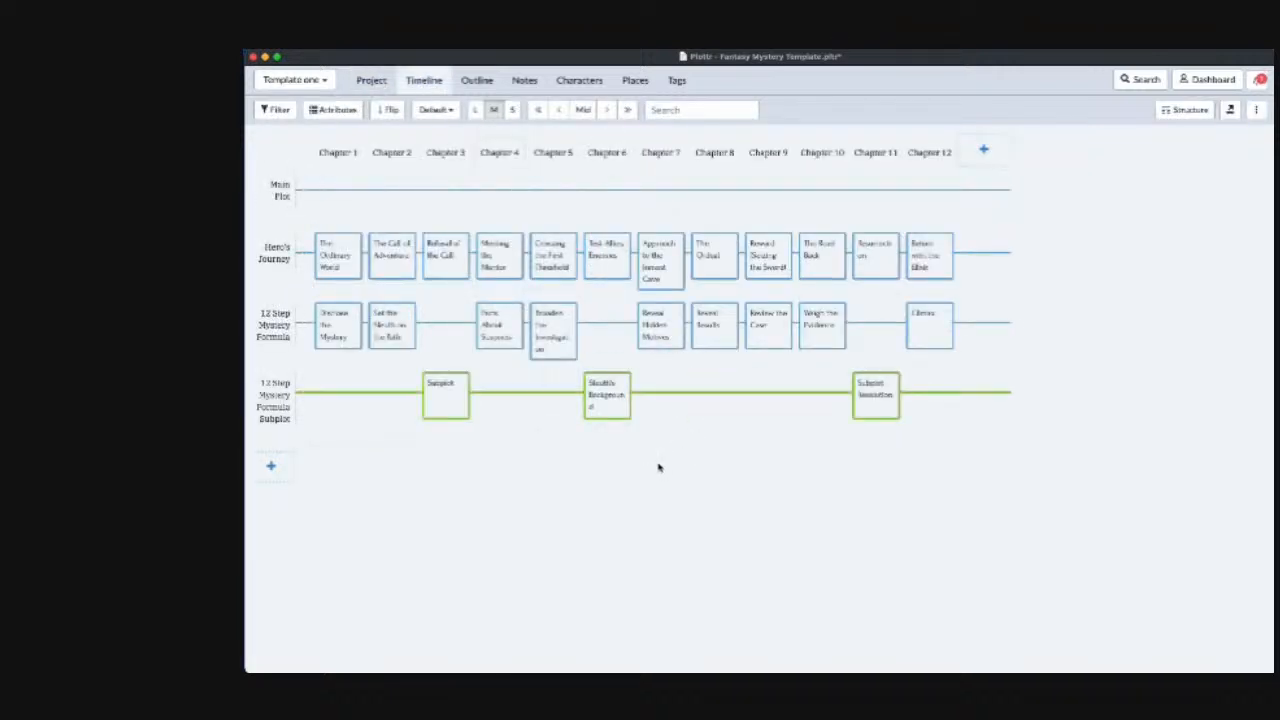
pyautogui.click(677, 81)
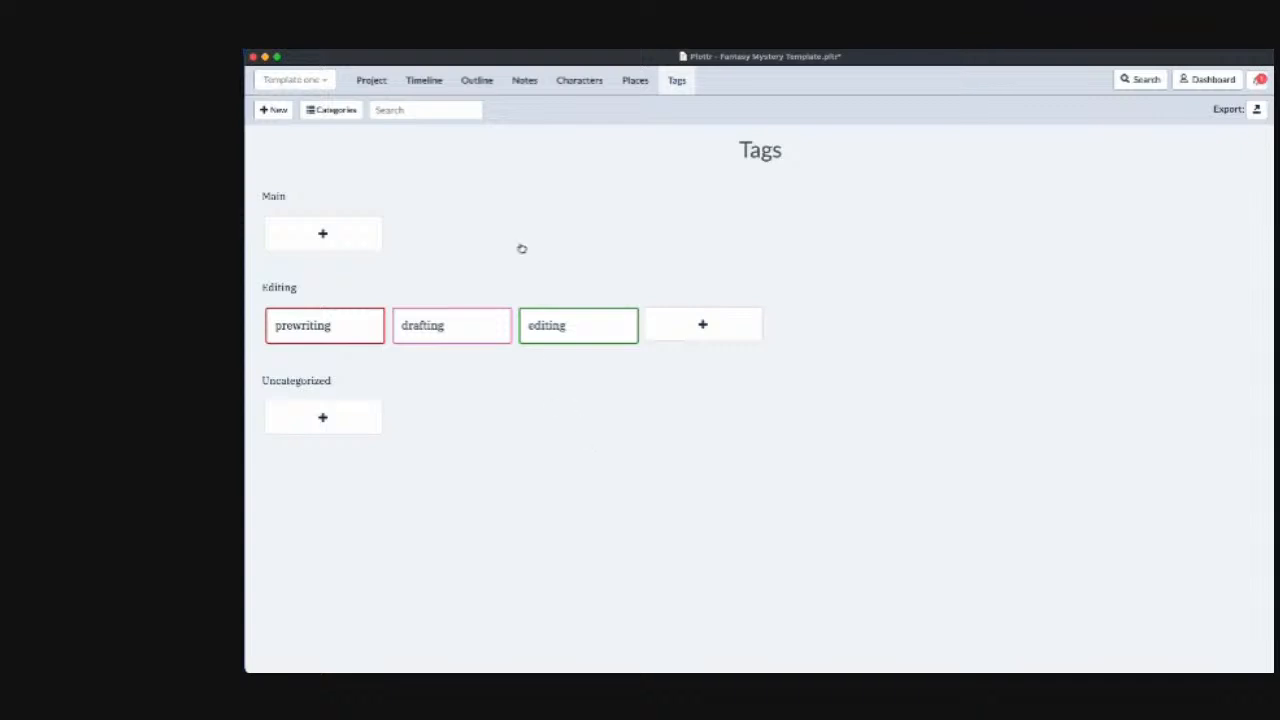
pyautogui.click(528, 83)
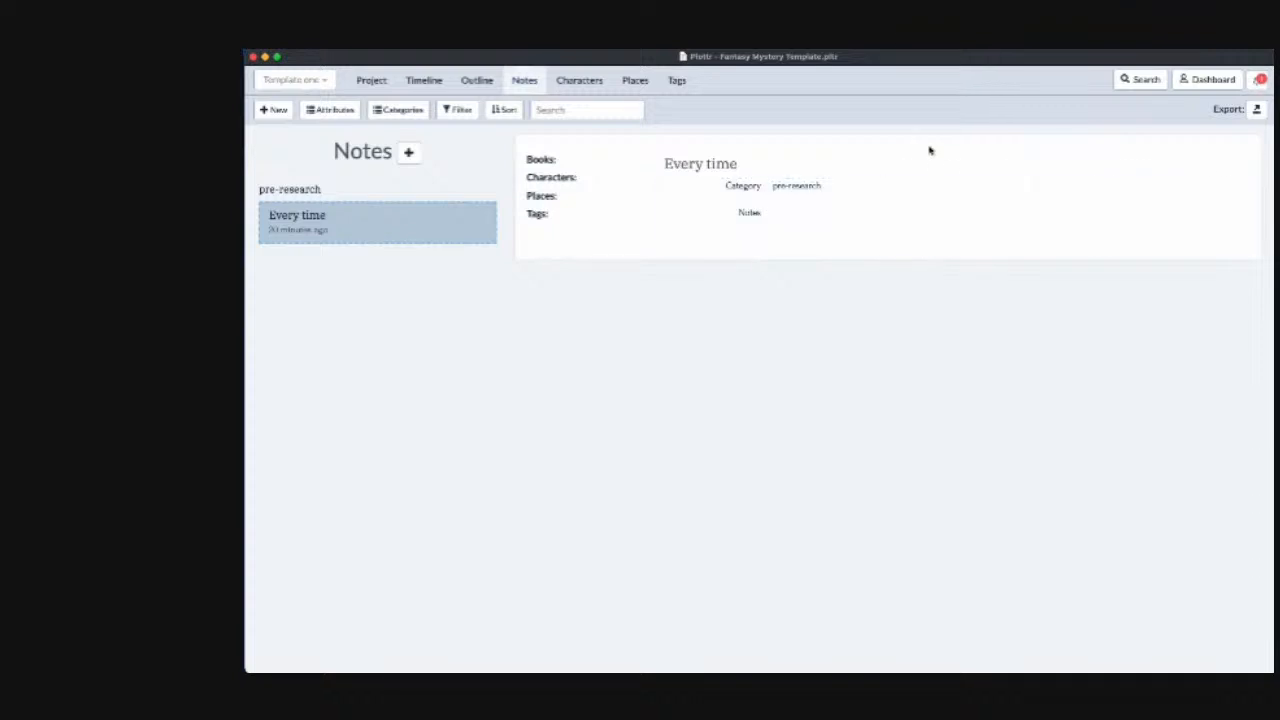
# Duplicate the recent project "Template one" as "Fantasy Mystery Template" in the Plottr folder, replacing the existing file
pyautogui.click(1200, 80)
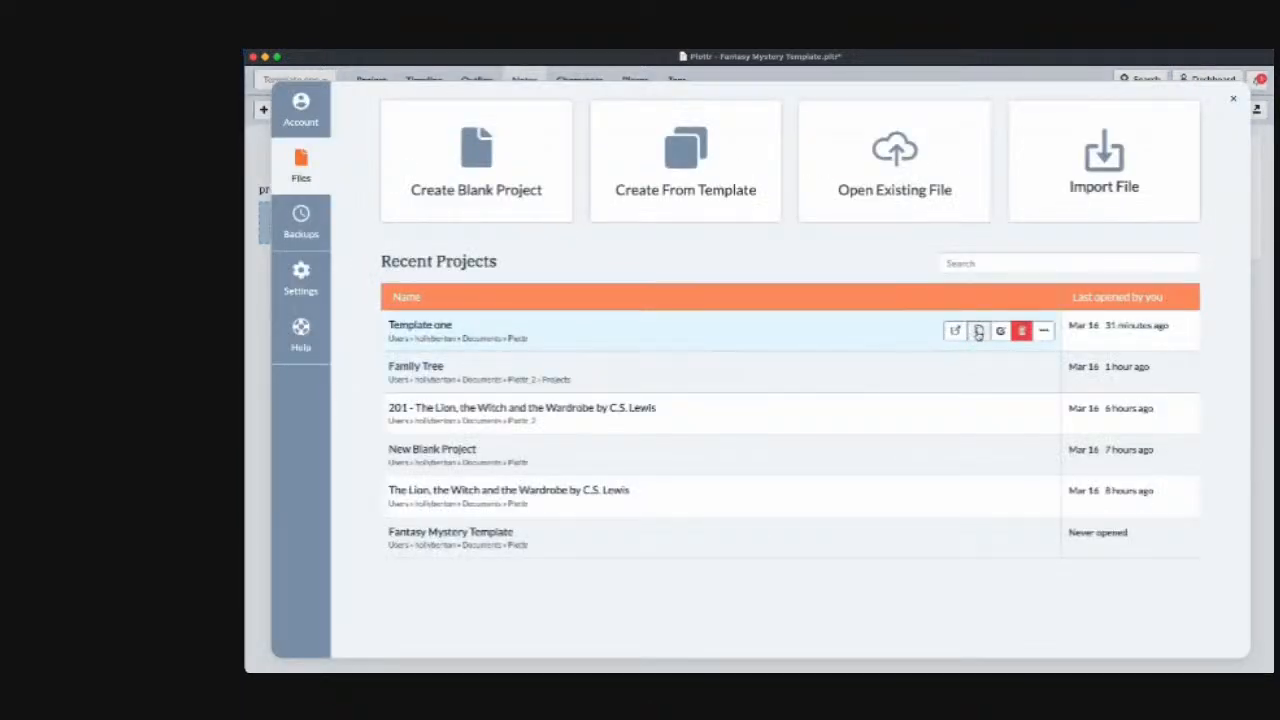
pyautogui.click(978, 331)
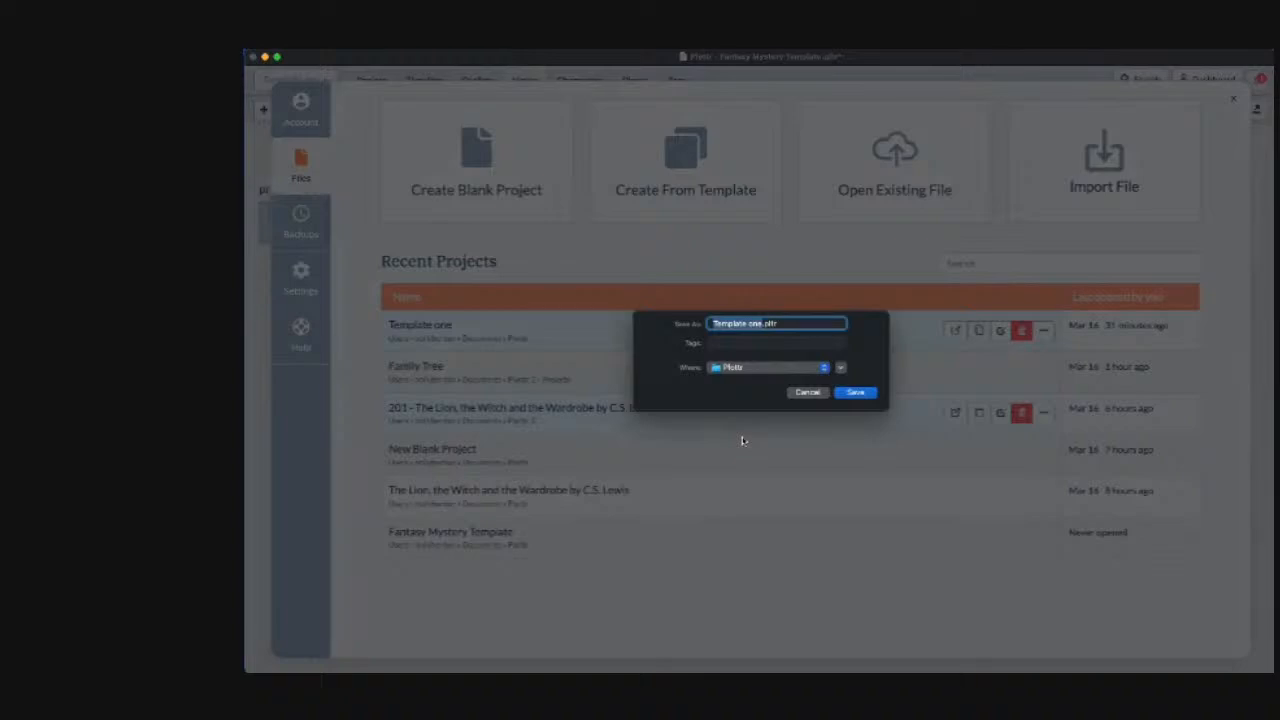
pyautogui.write('F')
pyautogui.write('anta')
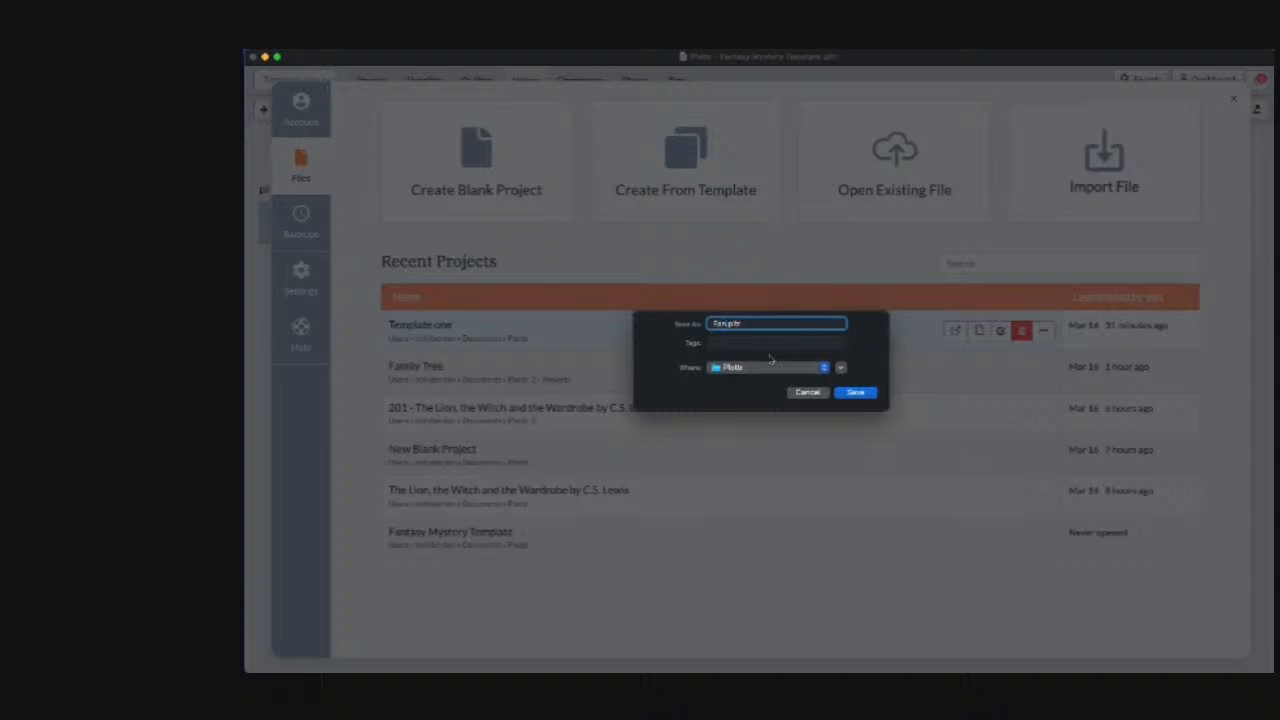
pyautogui.write('sy Mystery Template')
pyautogui.click(858, 393)
pyautogui.click(796, 428)
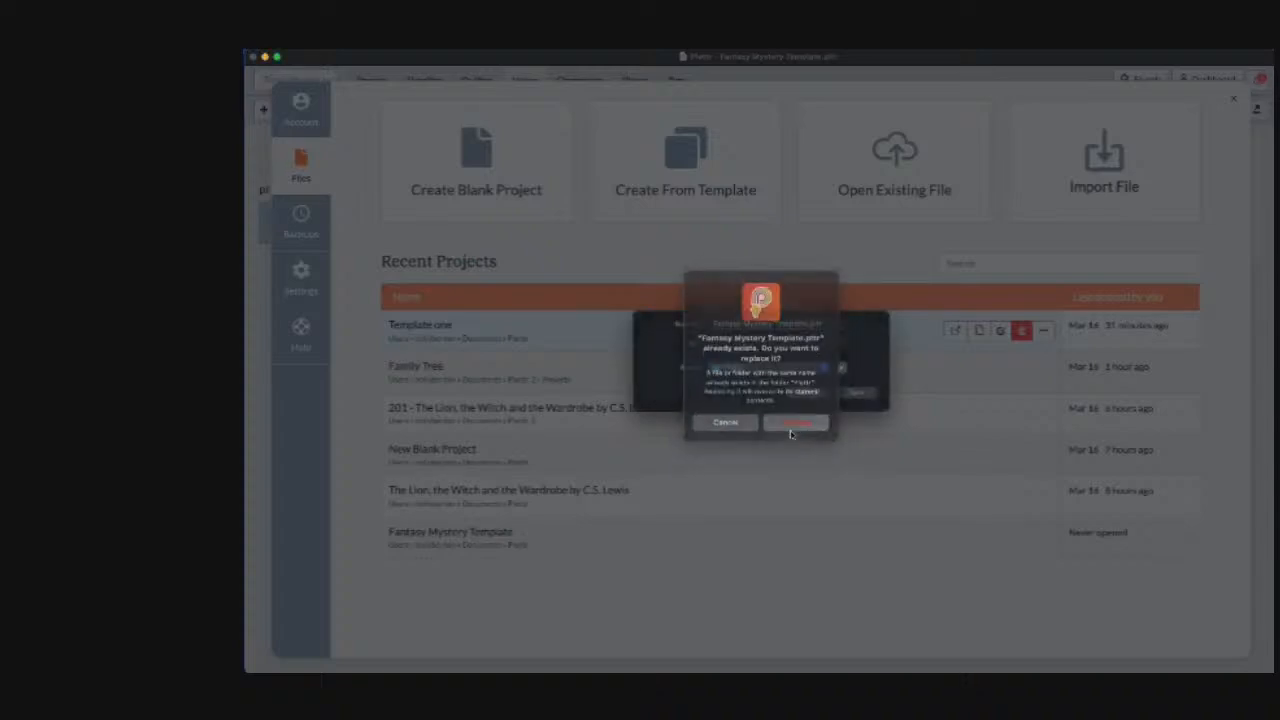